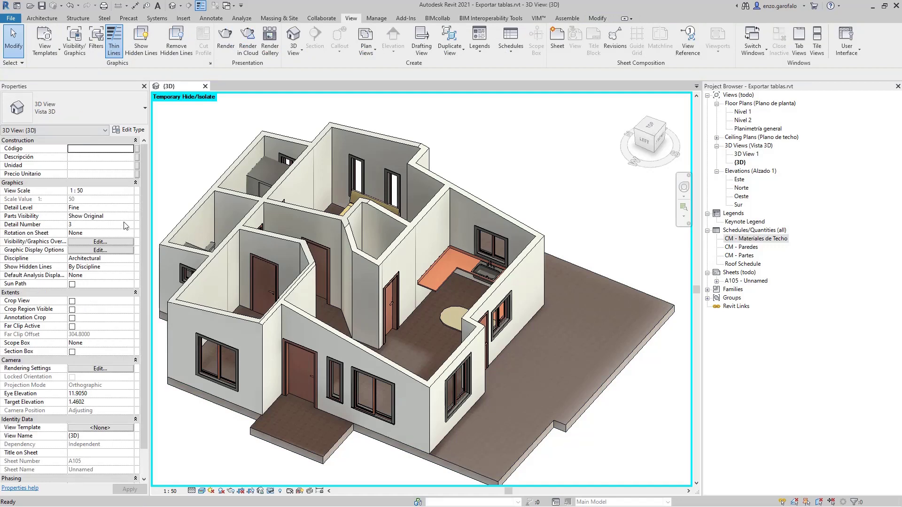
- Set the 3D view's Parts Visibility to Show Parts
{"action": "left_click", "coordinate": [125, 216]}
{"action": "left_click", "coordinate": [130, 216]}
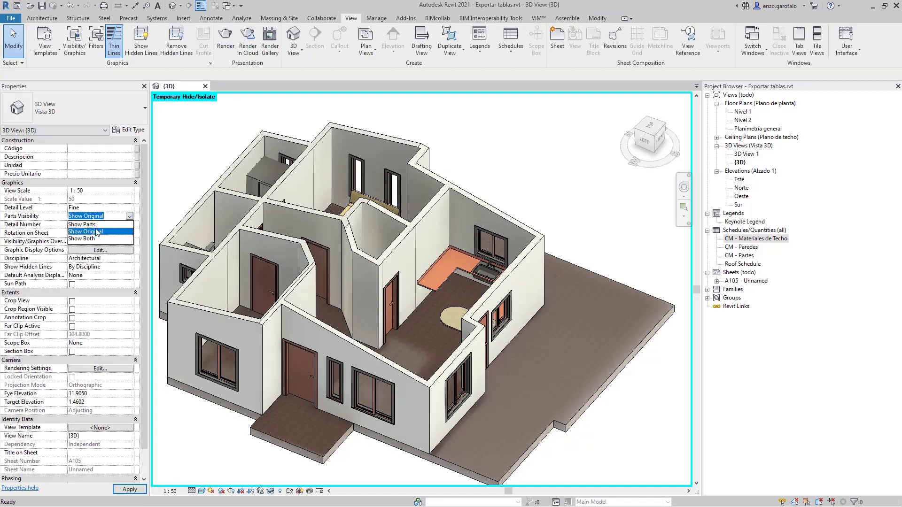
{"action": "left_click", "coordinate": [97, 225]}
- Inspect the properties of the terrace floor part and the interior floor part, including their code, unit price and material
{"action": "middle_click_drag", "start_coordinate": [540, 390], "coordinate": [526, 318], "text": "shift"}
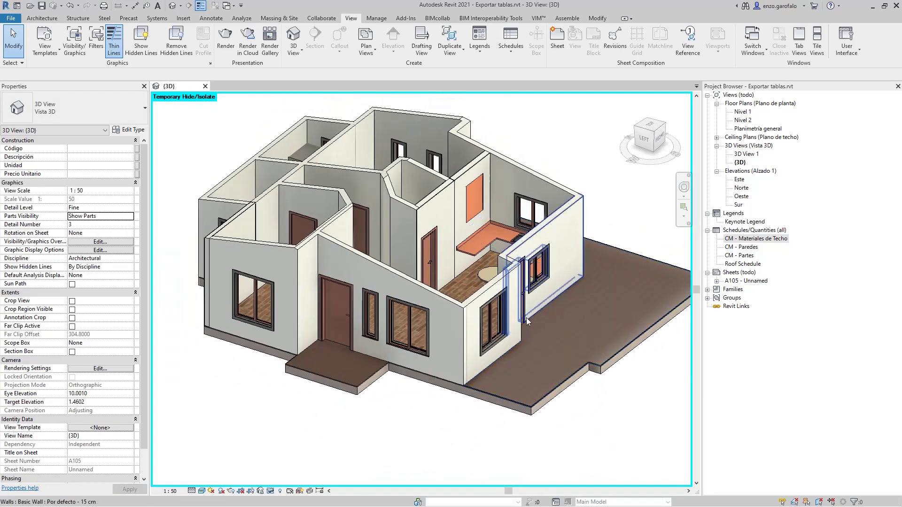
{"action": "left_click", "coordinate": [534, 353]}
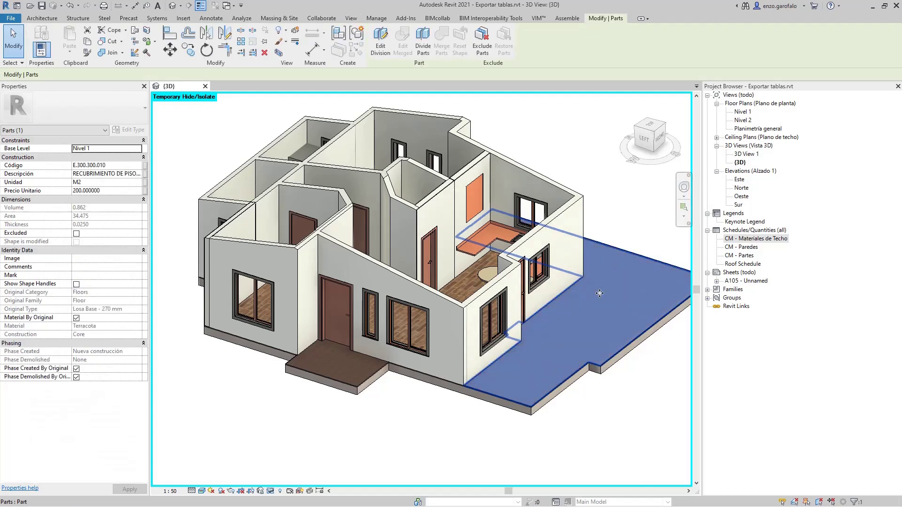
{"action": "left_click", "coordinate": [463, 295]}
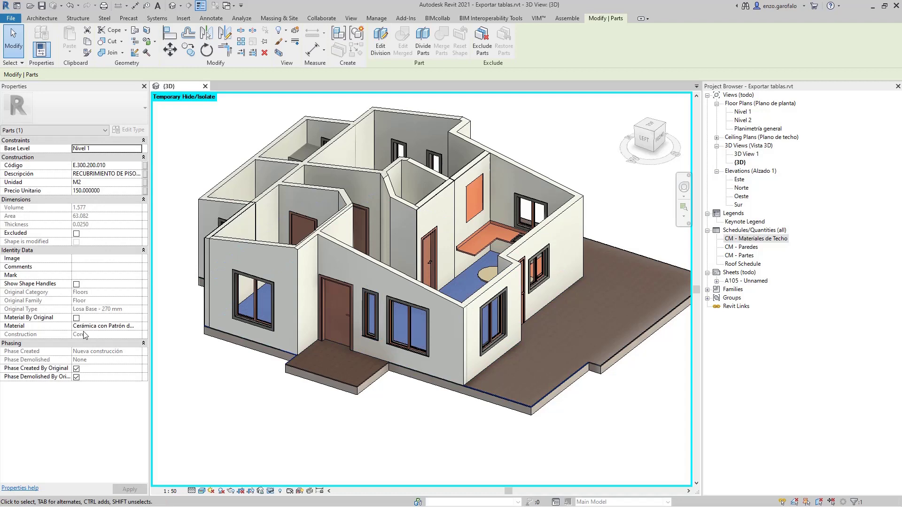
{"action": "left_click", "coordinate": [277, 395]}
{"action": "scroll", "coordinate": [319, 314], "scroll_direction": "down", "scroll_amount": 2}
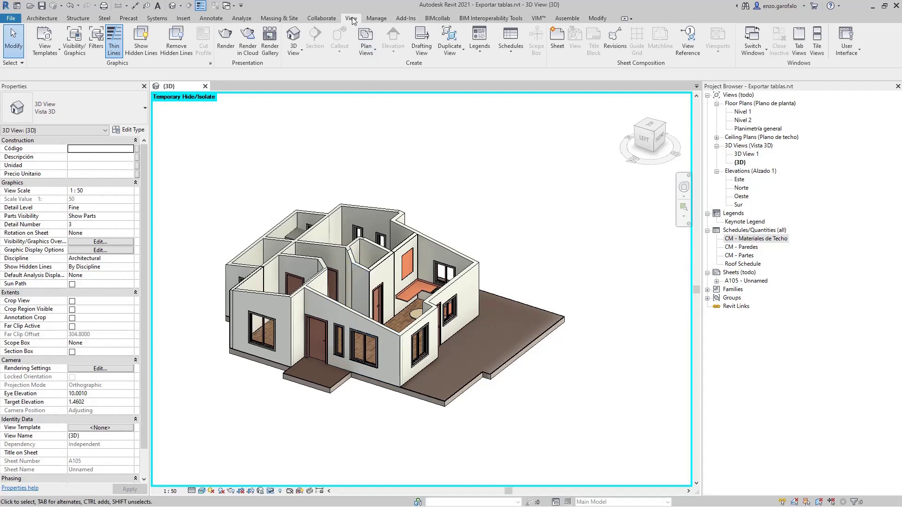
{"action": "left_click", "coordinate": [511, 47]}
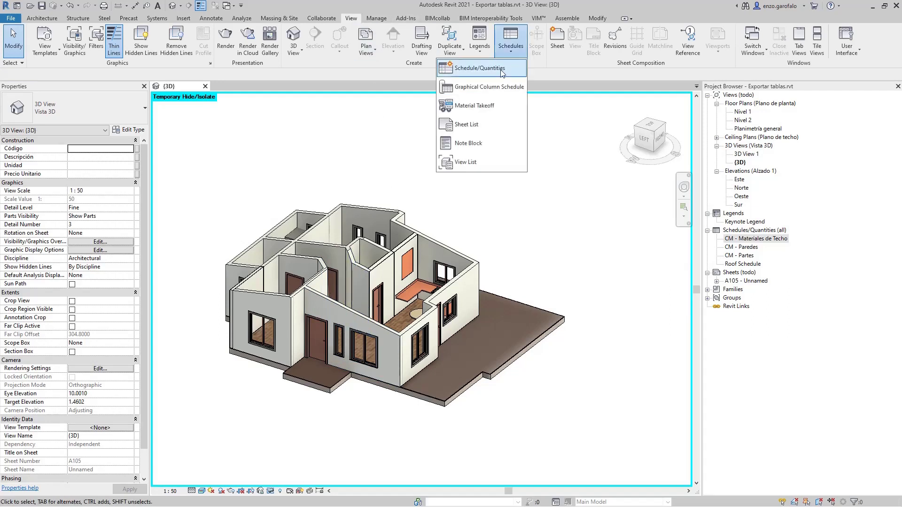
{"action": "left_click", "coordinate": [502, 69]}
{"action": "left_click_drag", "start_coordinate": [519, 132], "coordinate": [391, 161]}
{"action": "left_click", "coordinate": [365, 280]}
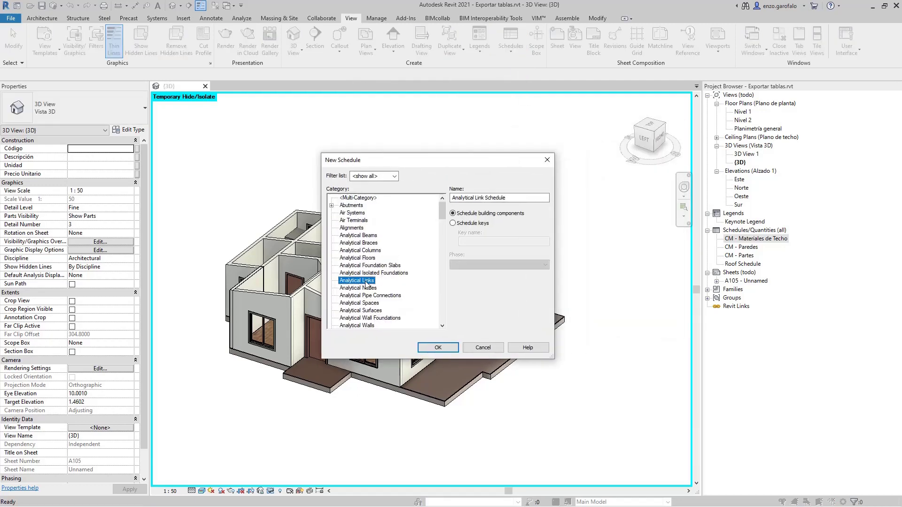
{"action": "key", "text": "p"}
{"action": "scroll", "coordinate": [367, 284], "scroll_direction": "down", "scroll_amount": 1}
{"action": "left_click", "coordinate": [348, 303]}
{"action": "key", "text": "Tab"}
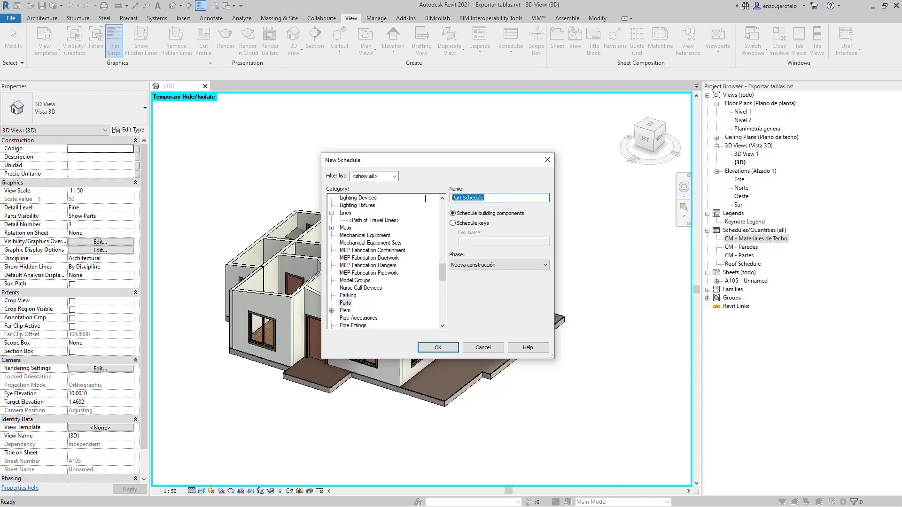
{"action": "type", "text": "C"}
{"action": "left_click", "coordinate": [438, 350]}
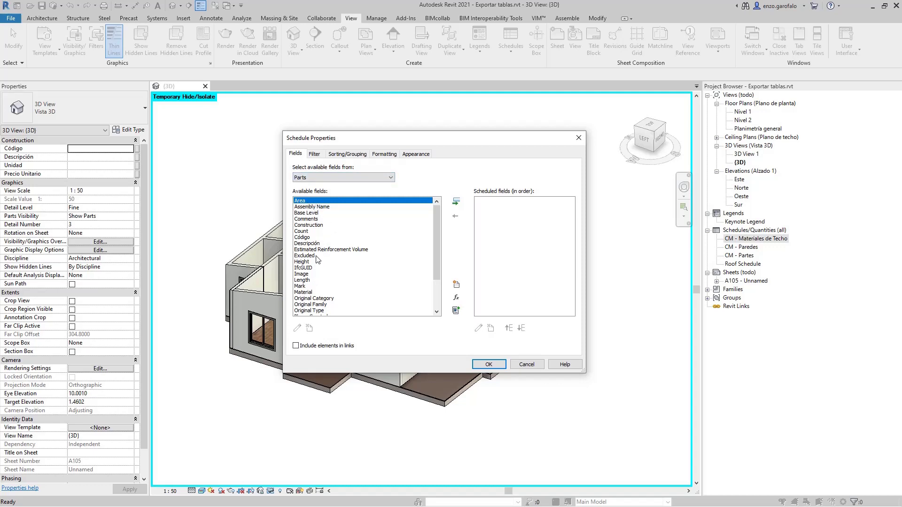
{"action": "scroll", "coordinate": [318, 260], "scroll_direction": "down", "scroll_amount": 2}
{"action": "left_click", "coordinate": [317, 281]}
{"action": "scroll", "coordinate": [316, 285], "scroll_direction": "up", "scroll_amount": 3}
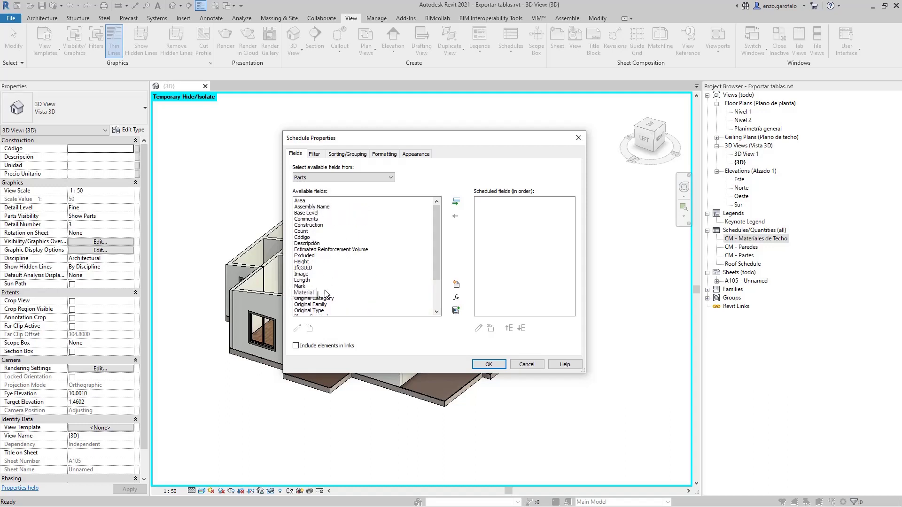
{"action": "scroll", "coordinate": [326, 292], "scroll_direction": "down", "scroll_amount": 1}
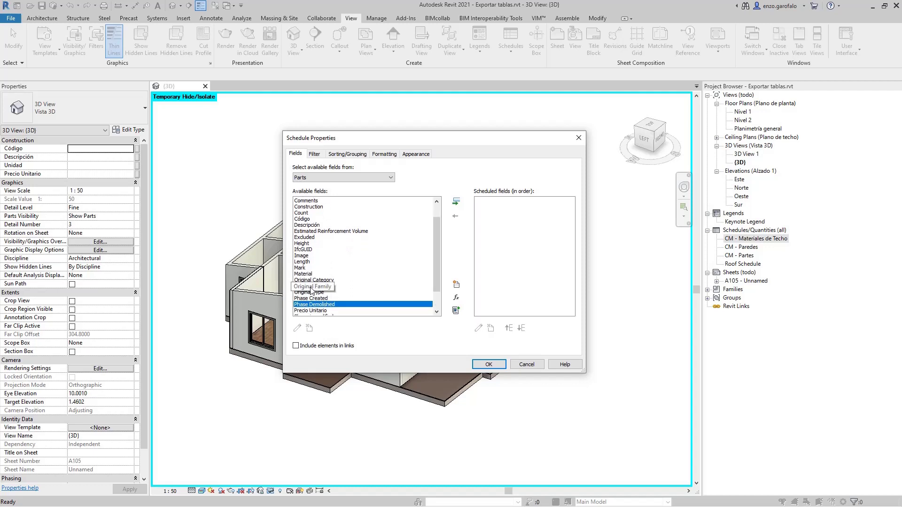
{"action": "left_click", "coordinate": [310, 287]}
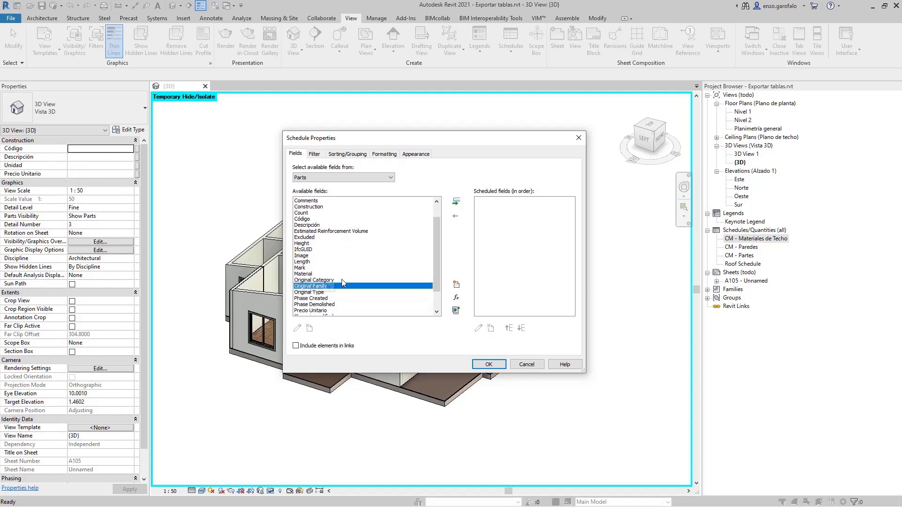
{"action": "left_click", "coordinate": [455, 201]}
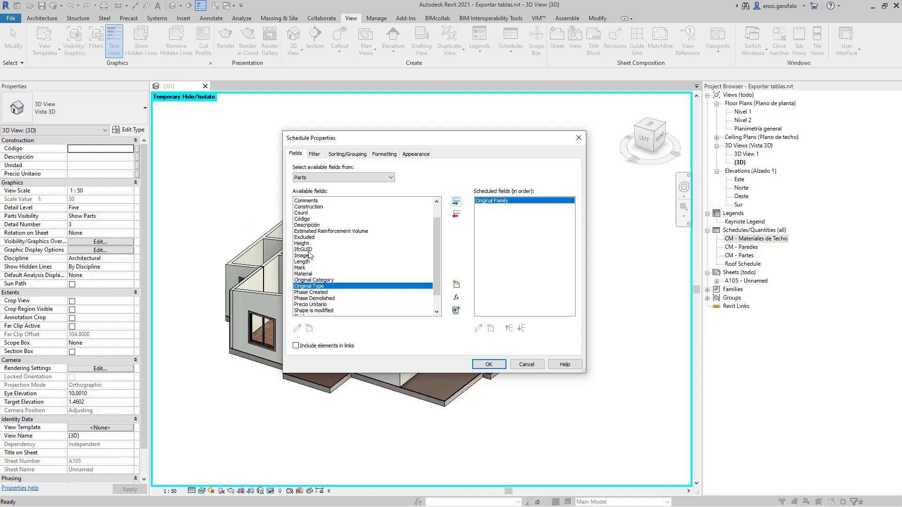
{"action": "left_click", "coordinate": [306, 219]}
{"action": "left_click", "coordinate": [456, 202]}
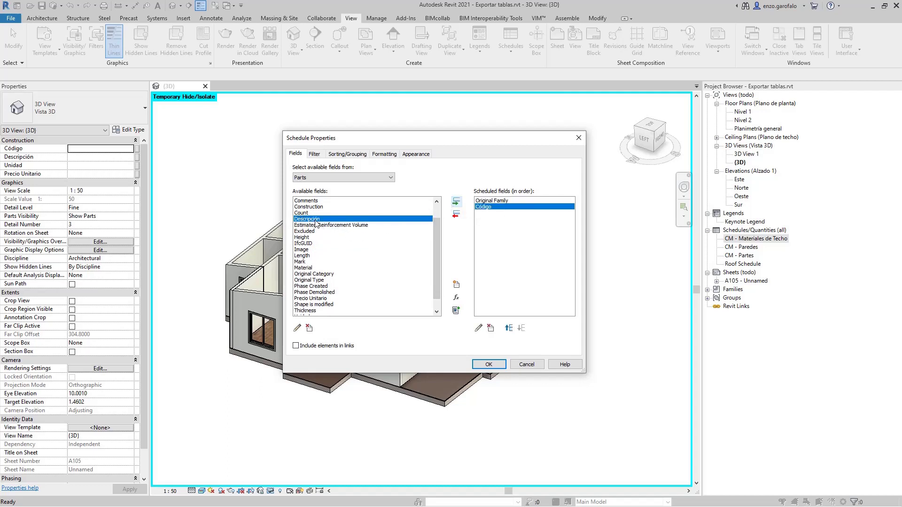
{"action": "left_click", "coordinate": [457, 203]}
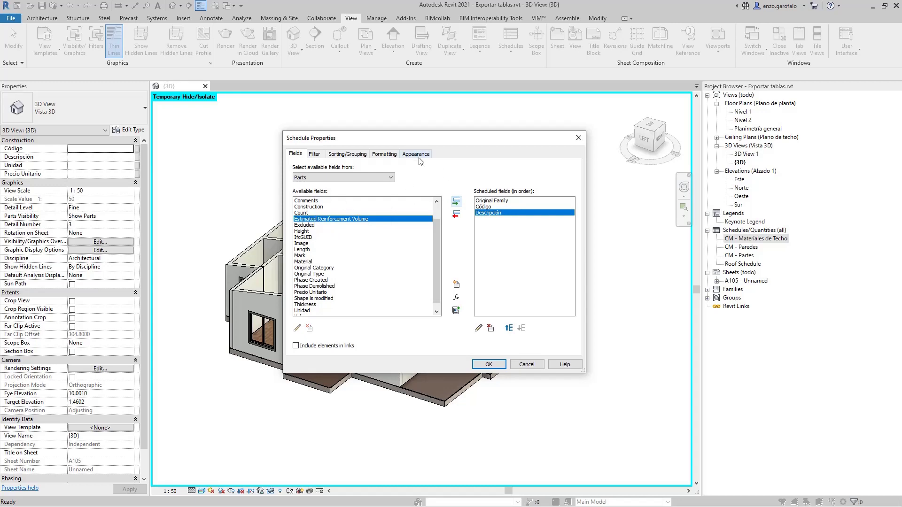
{"action": "left_click", "coordinate": [579, 137]}
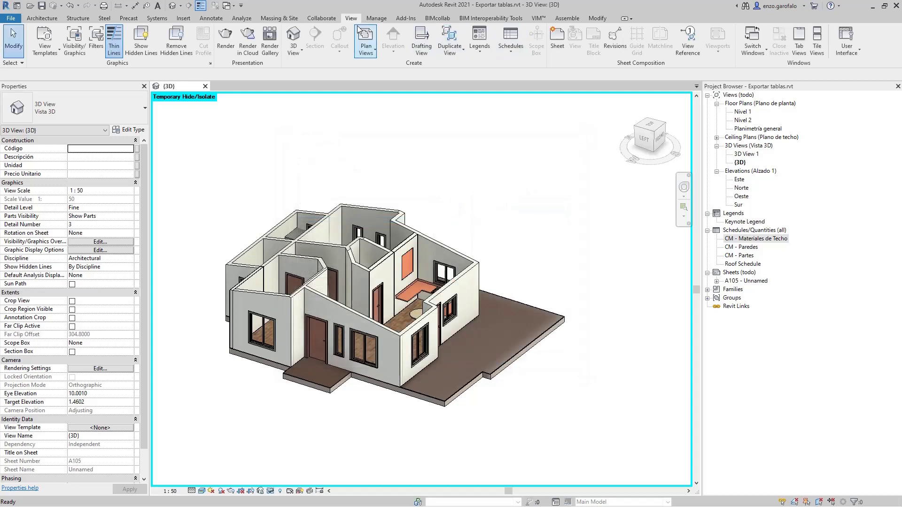
{"action": "left_click", "coordinate": [514, 55]}
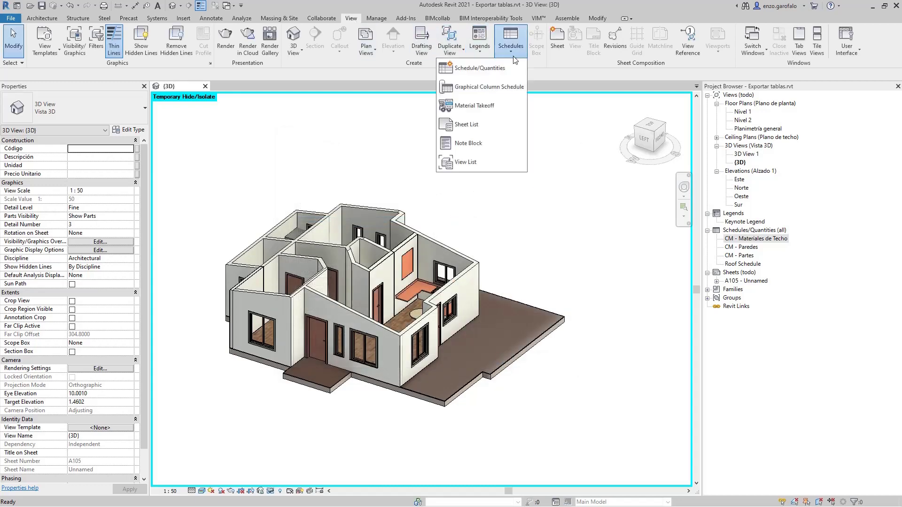
{"action": "left_click", "coordinate": [479, 106]}
{"action": "left_click", "coordinate": [381, 266]}
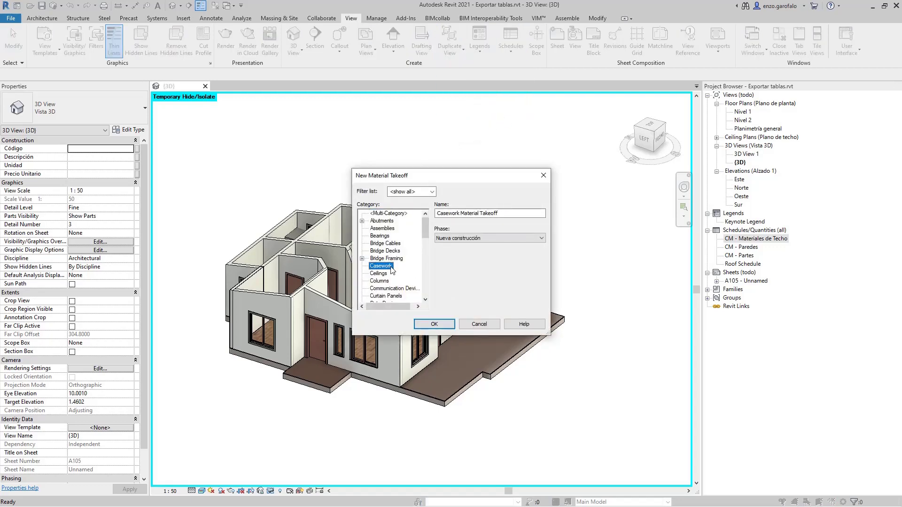
{"action": "key", "text": "p"}
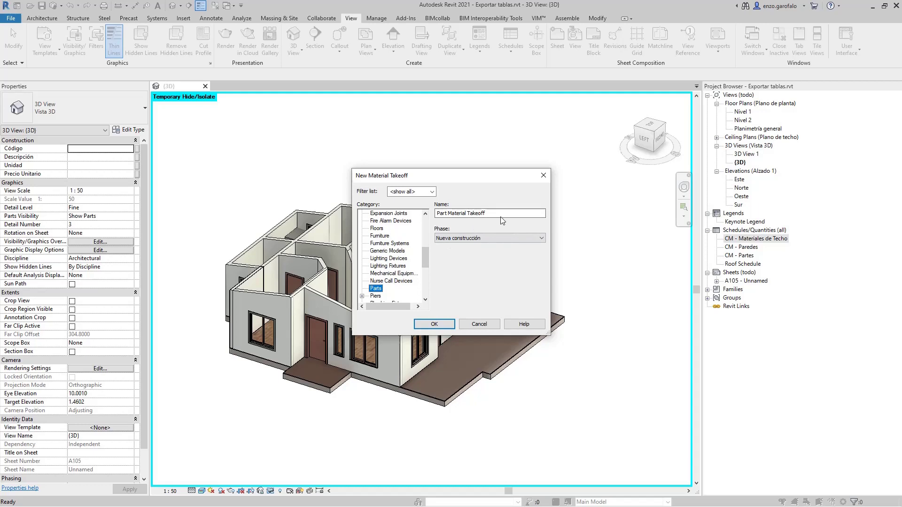
{"action": "key", "text": "Tab"}
{"action": "type", "text": "C"}
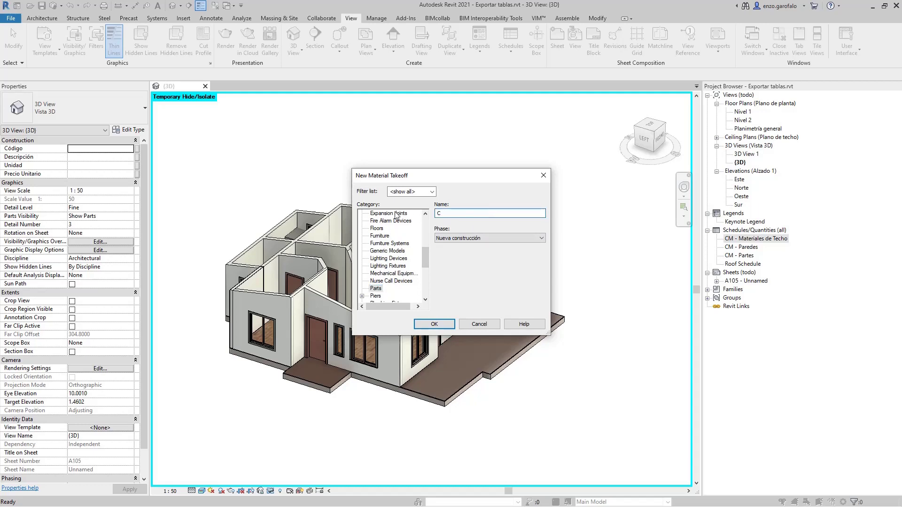
{"action": "type", "text": "M - Materiales en Pisos (M2"}
{"action": "key", "text": "Return"}
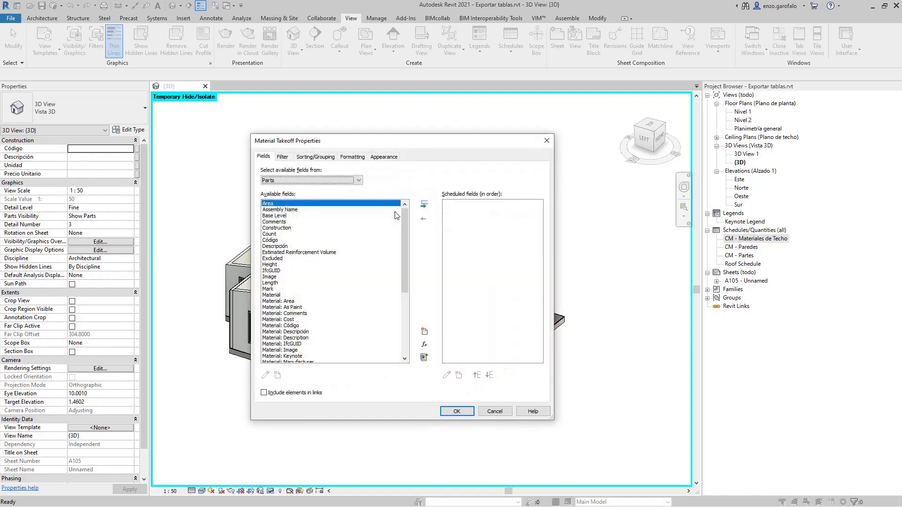
{"action": "left_click_drag", "start_coordinate": [424, 144], "coordinate": [413, 164]}
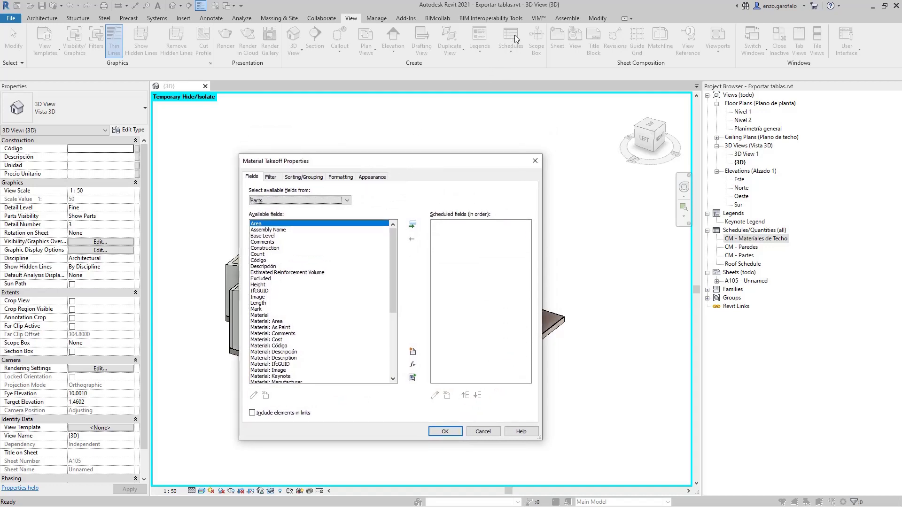
{"action": "left_click", "coordinate": [535, 161]}
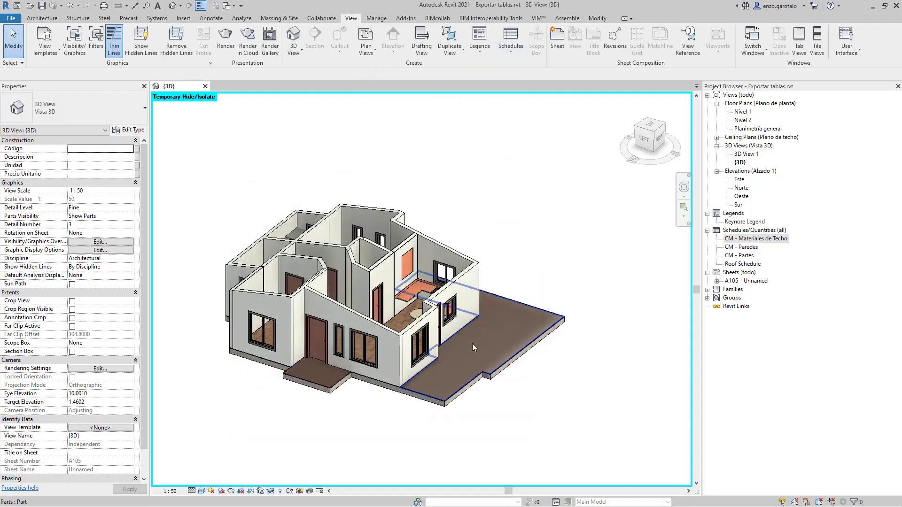
- Create a material takeoff for the Parts category with a name beginning "CM - Mate"
{"action": "left_click", "coordinate": [511, 50]}
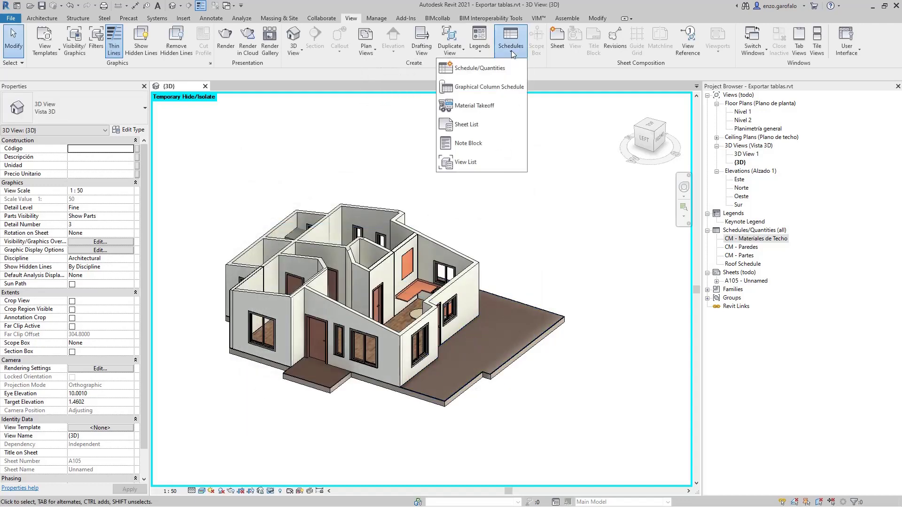
{"action": "left_click", "coordinate": [487, 105]}
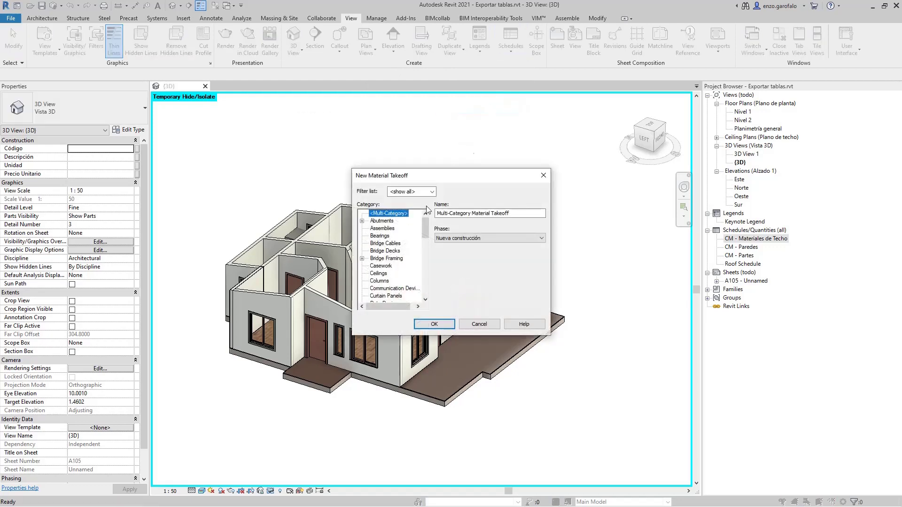
{"action": "left_click", "coordinate": [380, 281]}
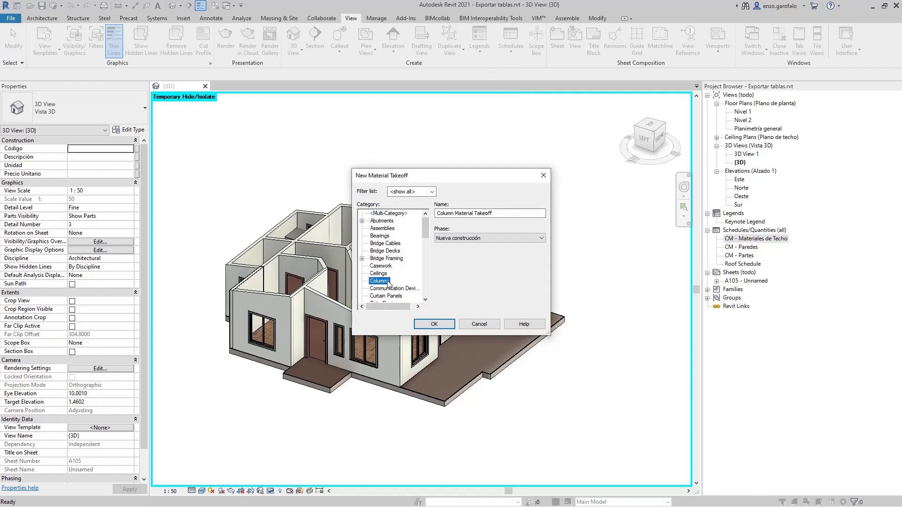
{"action": "key", "text": "p"}
{"action": "left_click_drag", "start_coordinate": [491, 214], "coordinate": [426, 213]}
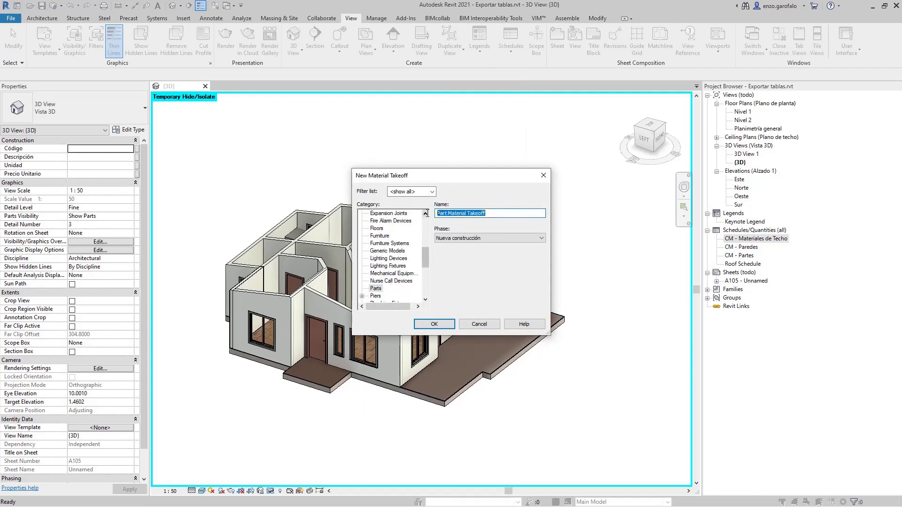
{"action": "type", "text": "CM - Mate"}
{"action": "key", "text": "Return"}
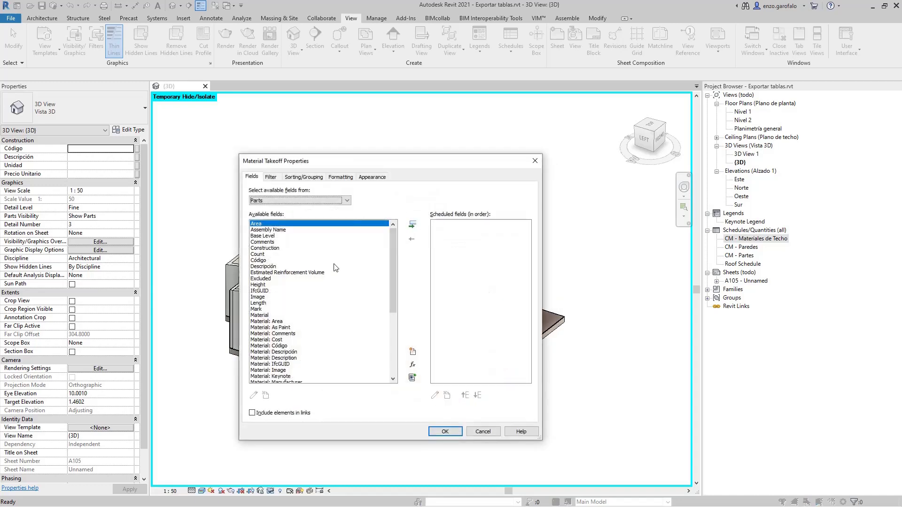
- Examine the material fields available for the takeoff, from Material through Material: Volume
{"action": "left_click_drag", "start_coordinate": [385, 162], "coordinate": [540, 120]}
{"action": "left_click", "coordinate": [416, 274]}
{"action": "scroll", "coordinate": [442, 301], "scroll_direction": "down", "scroll_amount": 4}
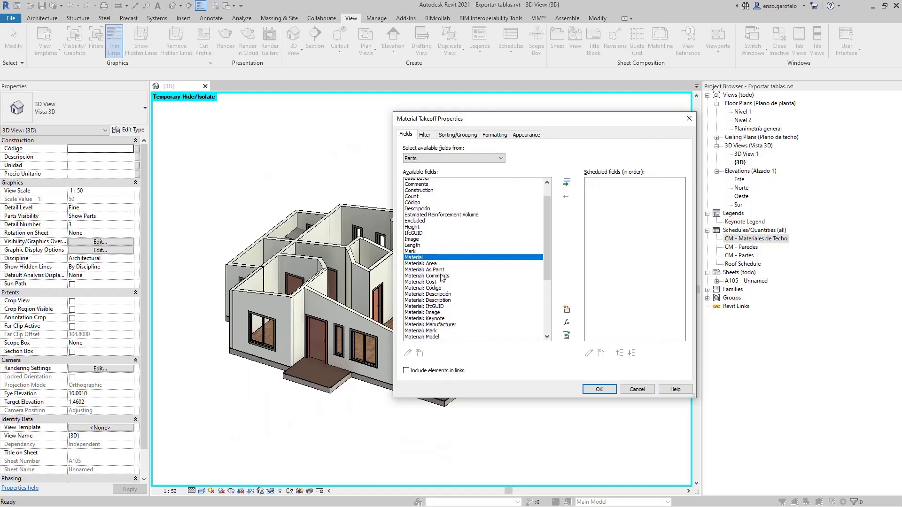
{"action": "left_click", "coordinate": [435, 316], "text": "shift"}
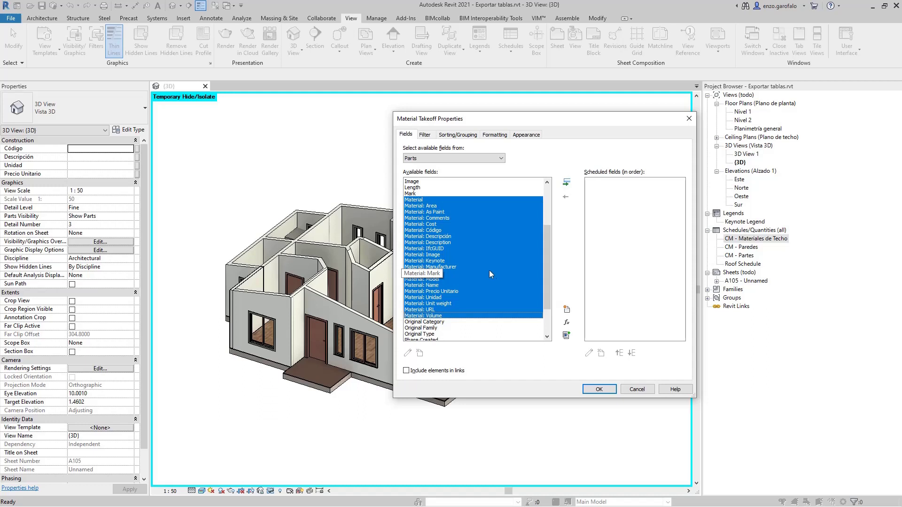
{"action": "scroll", "coordinate": [492, 271], "scroll_direction": "up", "scroll_amount": 4}
{"action": "left_click", "coordinate": [417, 182]}
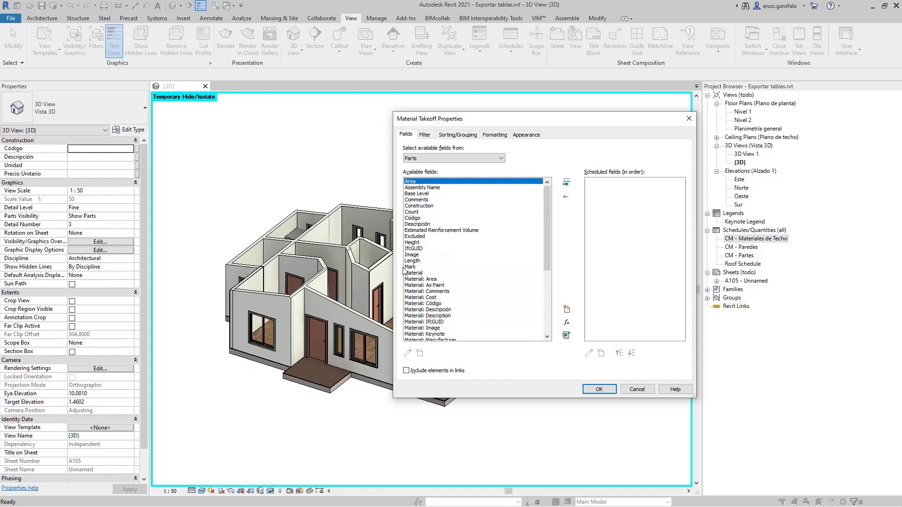
- Add Original Category as the first scheduled field of the material takeoff
{"action": "scroll", "coordinate": [428, 282], "scroll_direction": "down", "scroll_amount": 3}
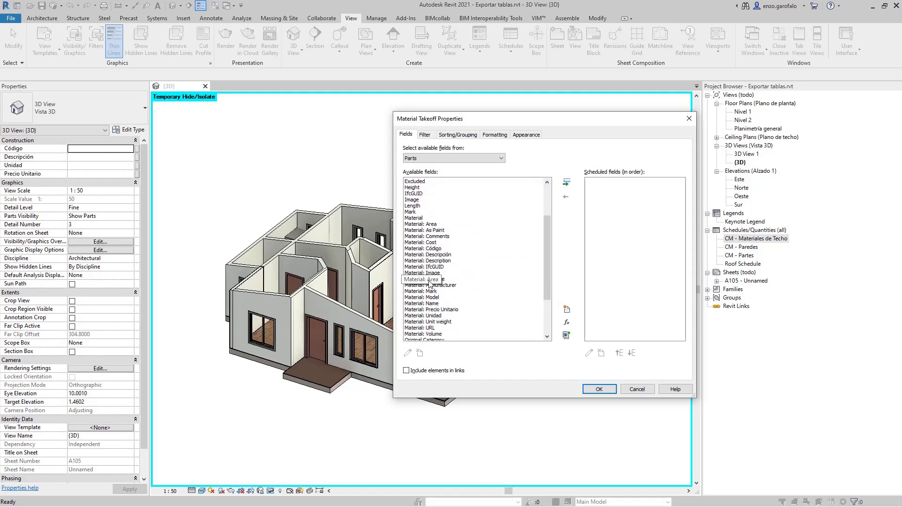
{"action": "scroll", "coordinate": [429, 282], "scroll_direction": "down", "scroll_amount": 3}
{"action": "left_click", "coordinate": [431, 281]}
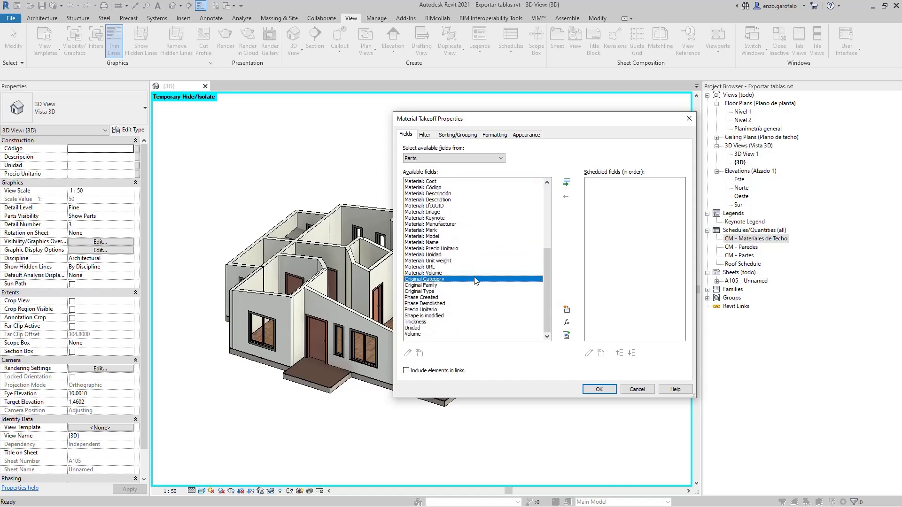
{"action": "left_click", "coordinate": [567, 183]}
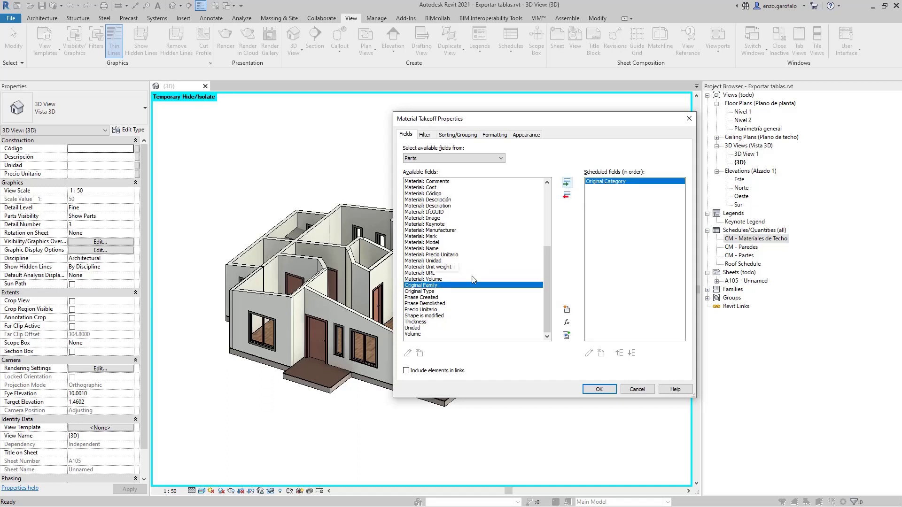
{"action": "scroll", "coordinate": [444, 300], "scroll_direction": "up", "scroll_amount": 2}
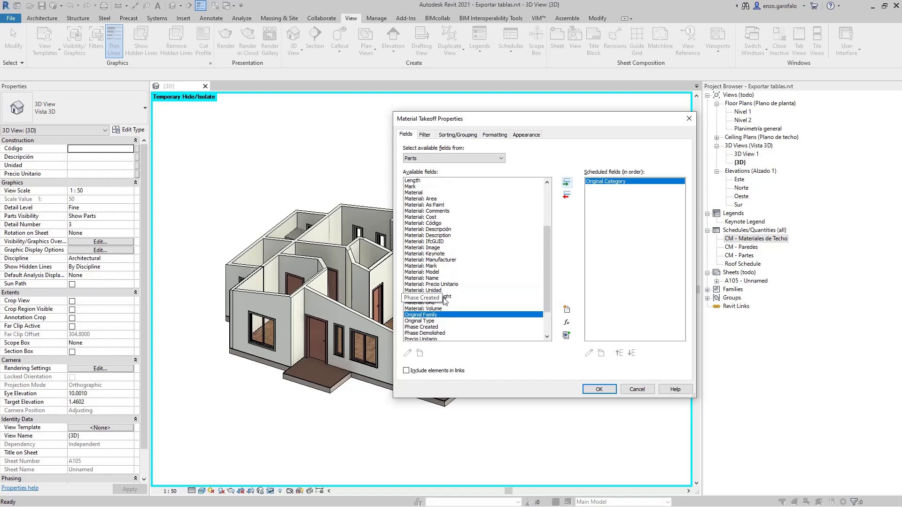
- Add the Material: Código and Material: Descripción fields to the material takeoff
{"action": "left_click", "coordinate": [428, 206]}
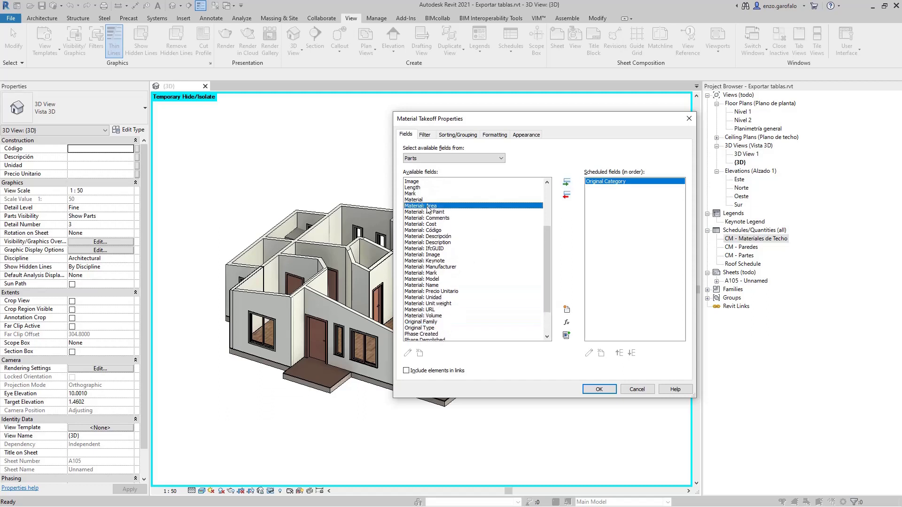
{"action": "left_click", "coordinate": [433, 230]}
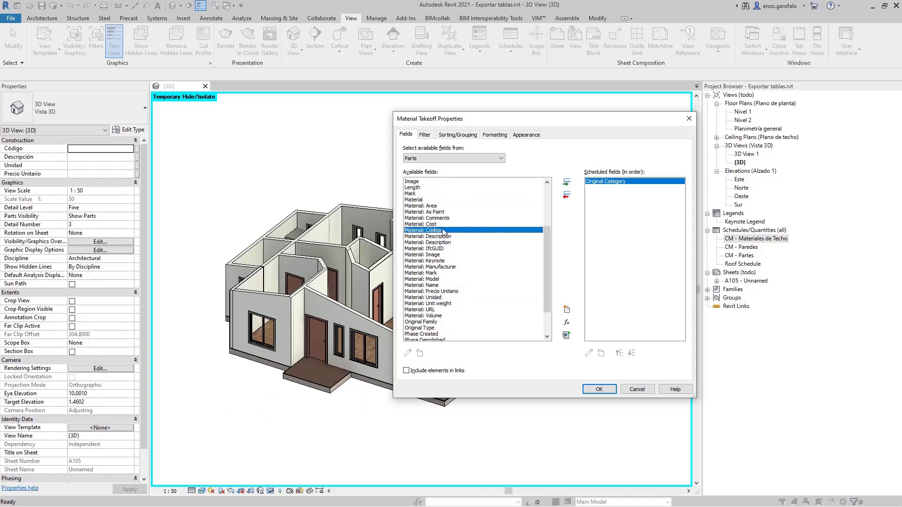
{"action": "left_click_drag", "start_coordinate": [440, 233], "coordinate": [459, 236]}
{"action": "left_click", "coordinate": [566, 183]}
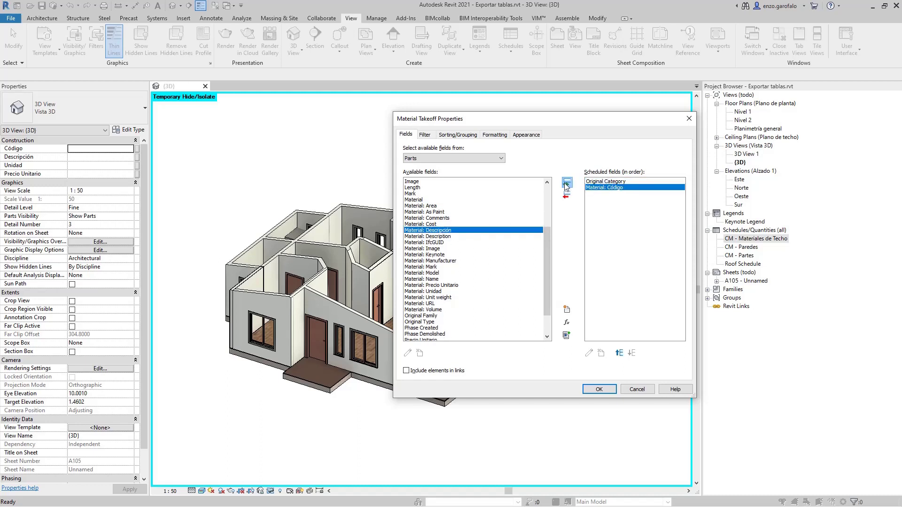
{"action": "left_click", "coordinate": [566, 183]}
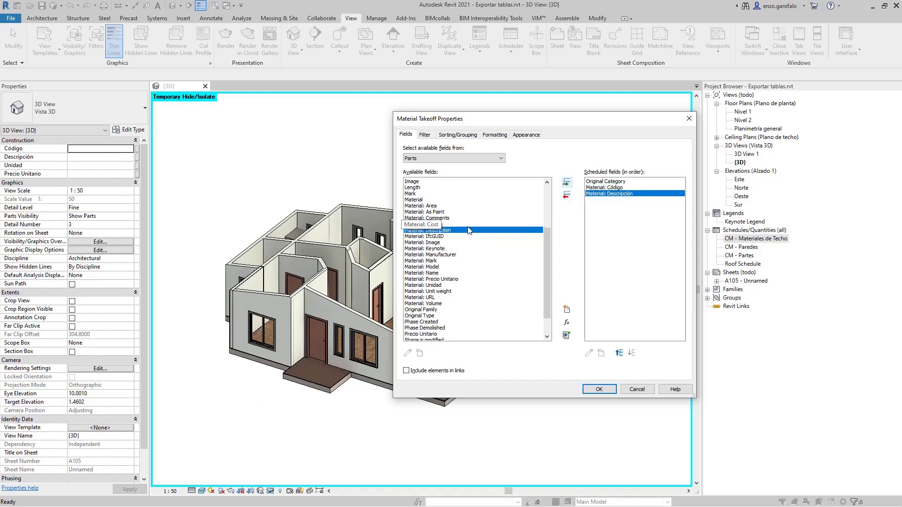
- Add the Material: Unidad, Material: Area and Material: Precio Unitario fields to the material takeoff, in that order
{"action": "left_click", "coordinate": [437, 285]}
{"action": "left_click", "coordinate": [567, 183]}
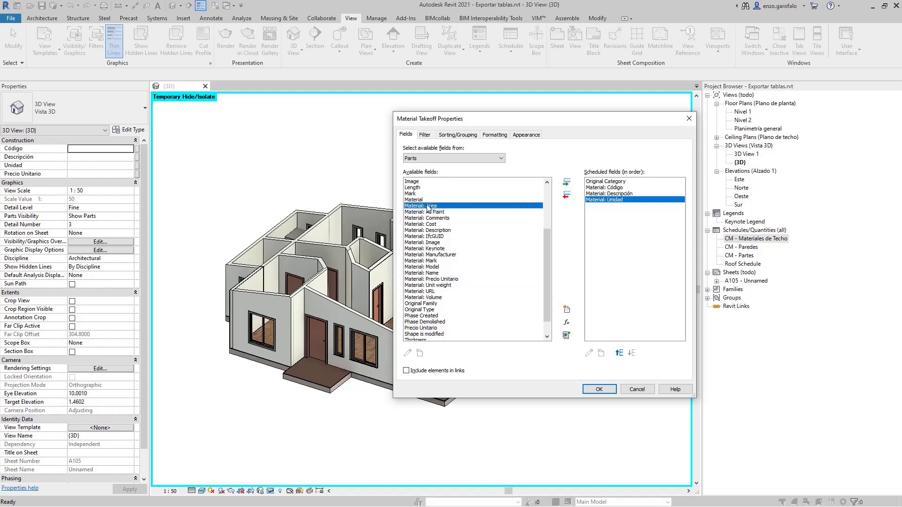
{"action": "left_click", "coordinate": [567, 182]}
{"action": "left_click", "coordinate": [445, 279]}
{"action": "left_click", "coordinate": [445, 273]}
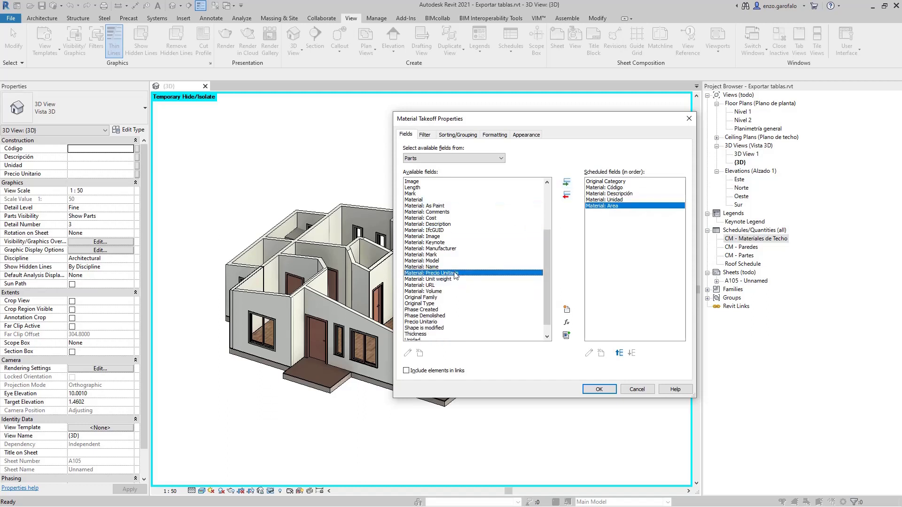
{"action": "left_click", "coordinate": [567, 184]}
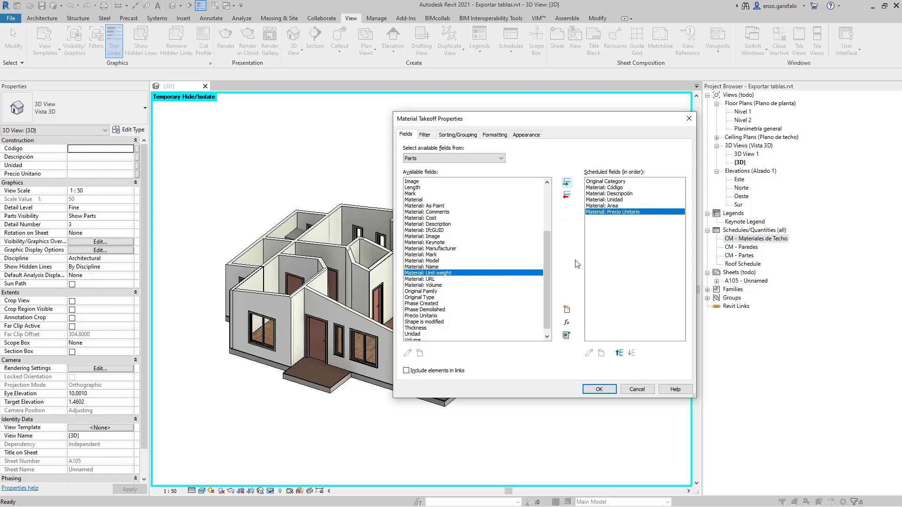
- Start a new calculated value for the takeoff and name it Total
{"action": "left_click_drag", "start_coordinate": [576, 124], "coordinate": [449, 133]}
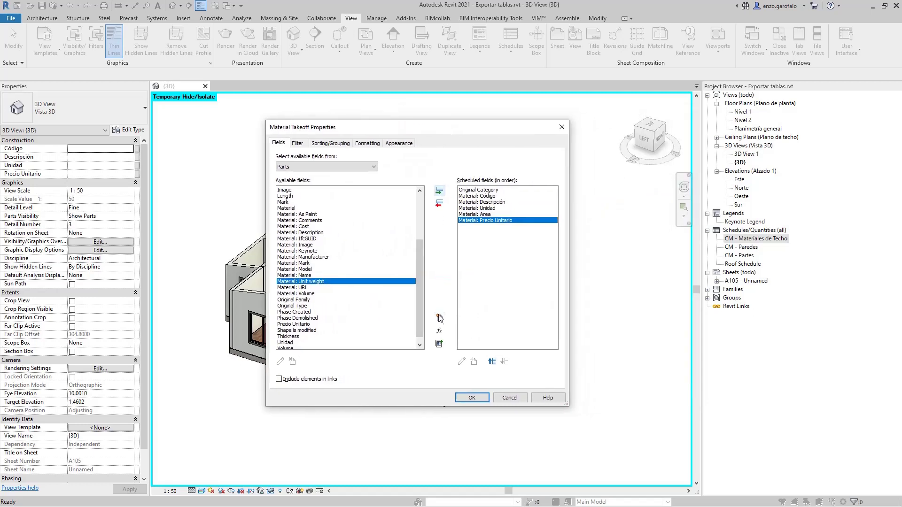
{"action": "left_click", "coordinate": [438, 333]}
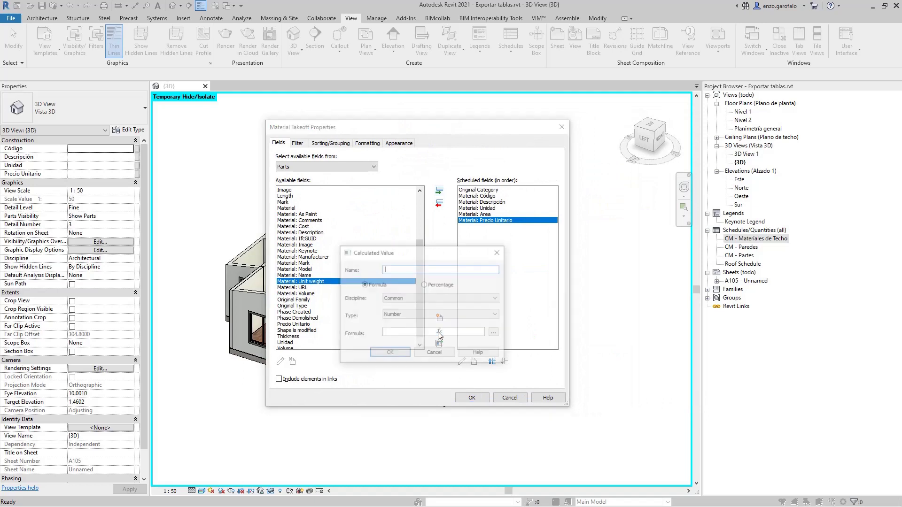
{"action": "type", "text": "T"}
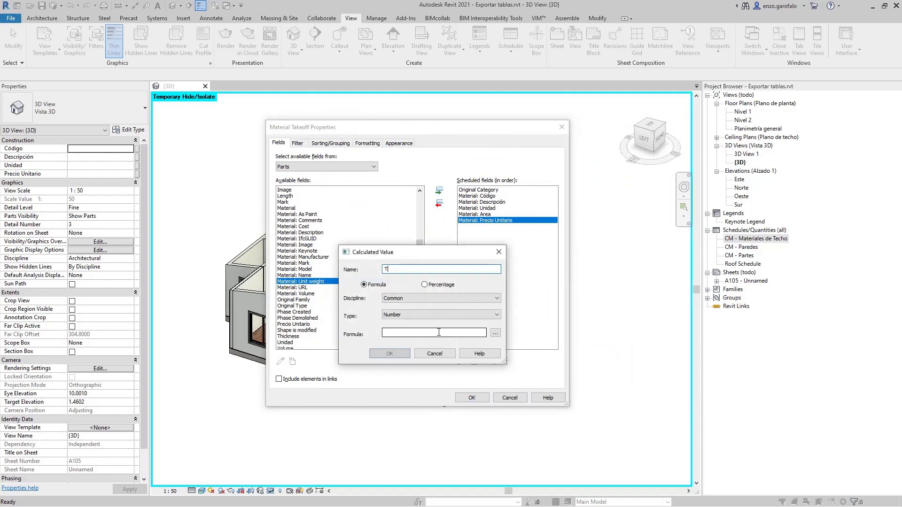
{"action": "type", "text": "otal"}
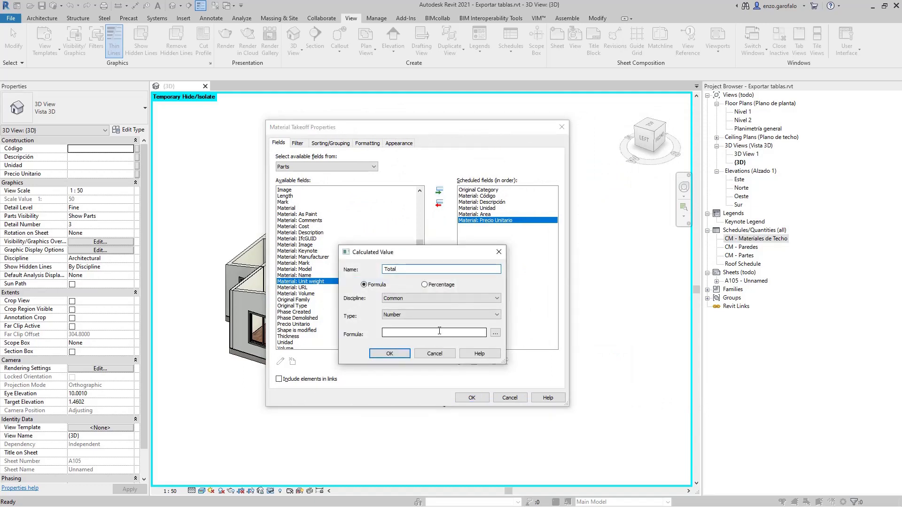
- Build the Total formula by multiplying the Material: Area field by the Material: Precio Unitario field
{"action": "left_click", "coordinate": [493, 332]}
{"action": "left_click", "coordinate": [397, 292]}
{"action": "double_click", "coordinate": [398, 293]}
{"action": "type", "text": "9"}
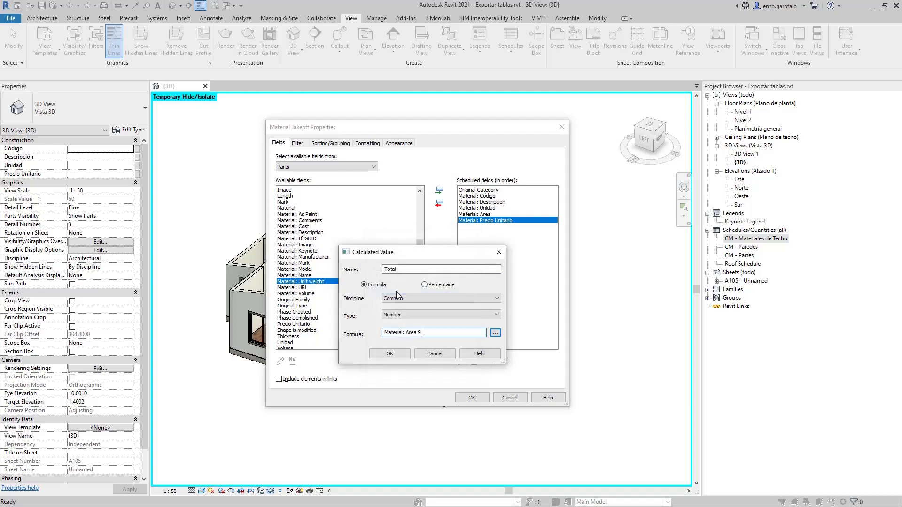
{"action": "key", "text": "BackSpace"}
{"action": "type", "text": "*"}
{"action": "left_click", "coordinate": [496, 333]}
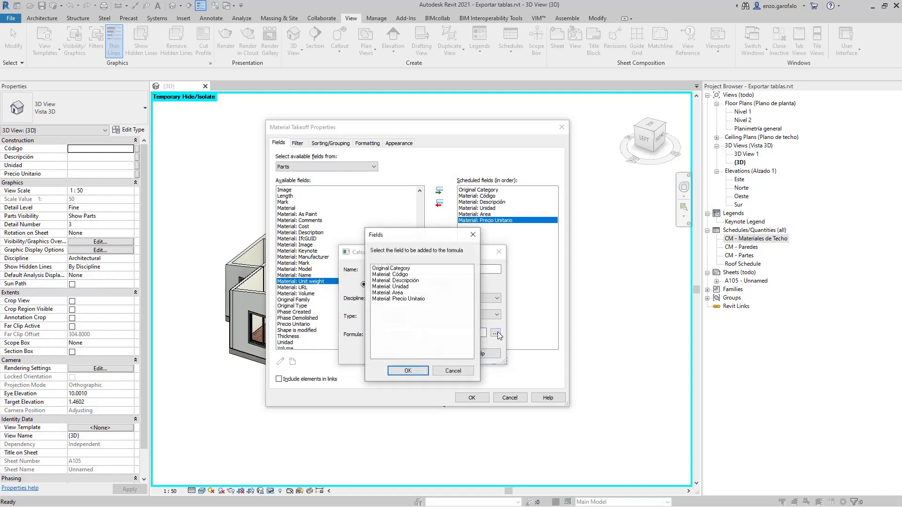
{"action": "left_click", "coordinate": [407, 300]}
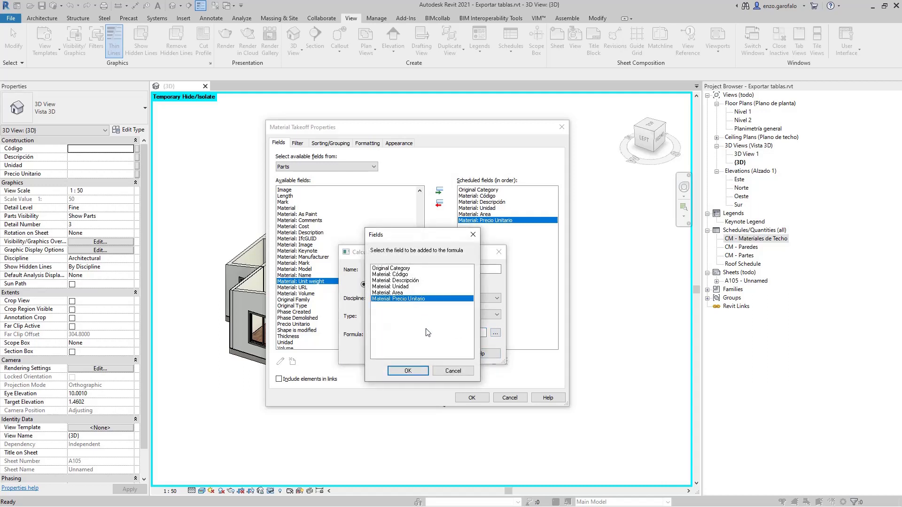
{"action": "left_click", "coordinate": [408, 371]}
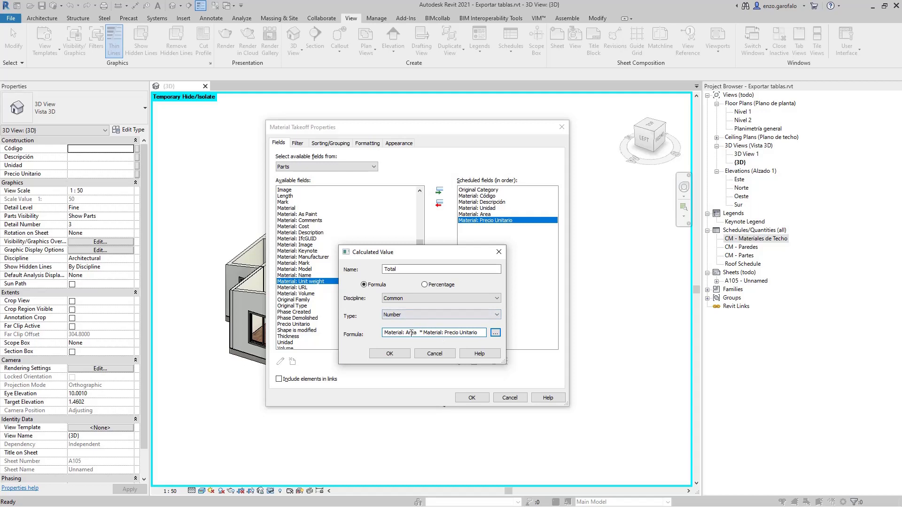
- Divide the Total formula by (1m * 1m) and add the calculated value to the takeoff's fields
{"action": "left_click_drag", "start_coordinate": [416, 332], "coordinate": [372, 332]}
{"action": "left_click_drag", "start_coordinate": [433, 333], "coordinate": [478, 334]}
{"action": "left_click", "coordinate": [483, 334]}
{"action": "type", "text": "1"}
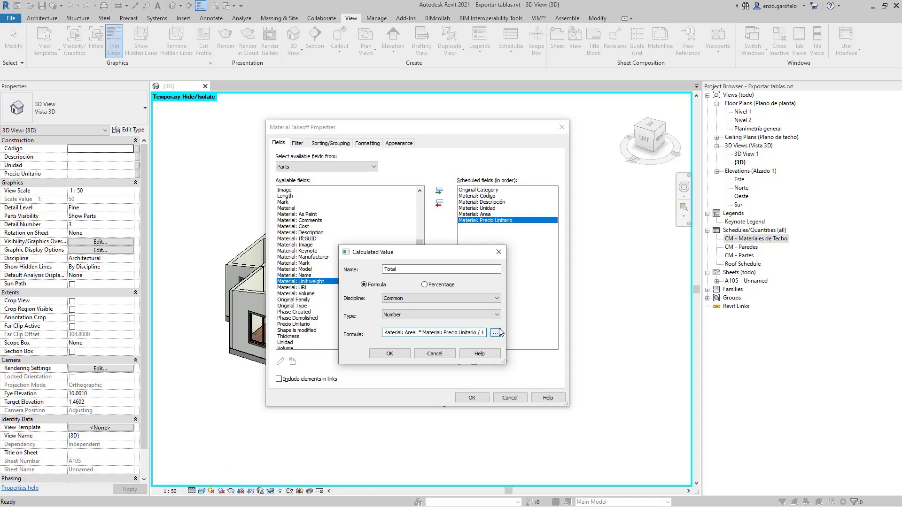
{"action": "type", "text": "1m * 1m)"}
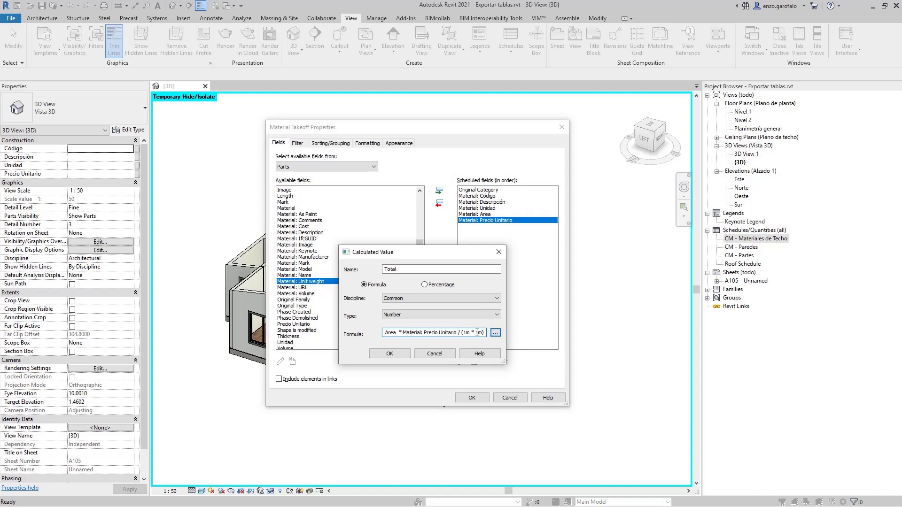
{"action": "left_click_drag", "start_coordinate": [485, 333], "coordinate": [463, 333]}
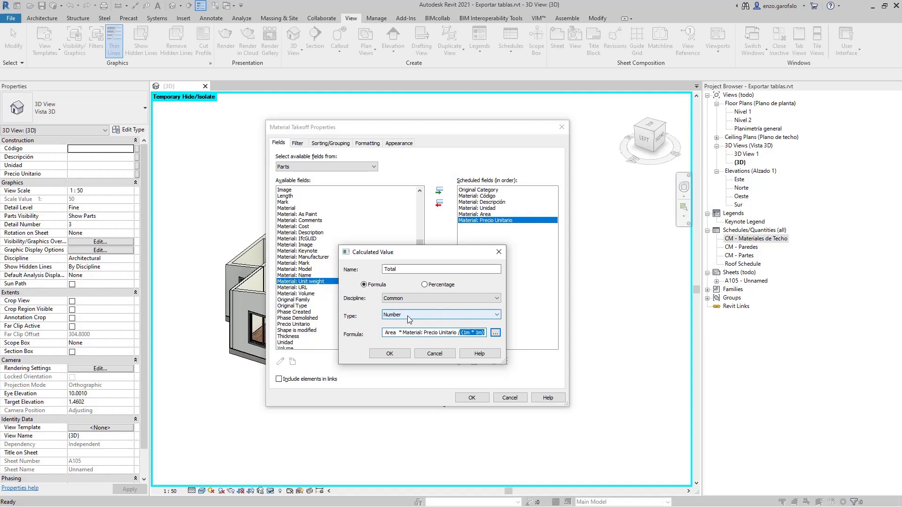
{"action": "left_click", "coordinate": [390, 354]}
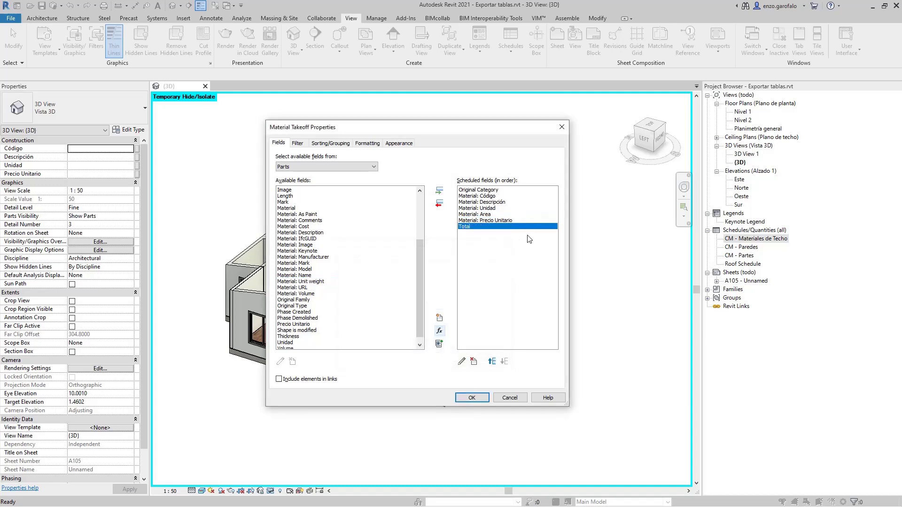
- Filter the takeoff so that Original Category equals Floors
{"action": "left_click", "coordinate": [298, 143]}
{"action": "left_click", "coordinate": [329, 158]}
{"action": "left_click", "coordinate": [331, 173]}
{"action": "left_click", "coordinate": [554, 159]}
{"action": "left_click", "coordinate": [540, 167]}
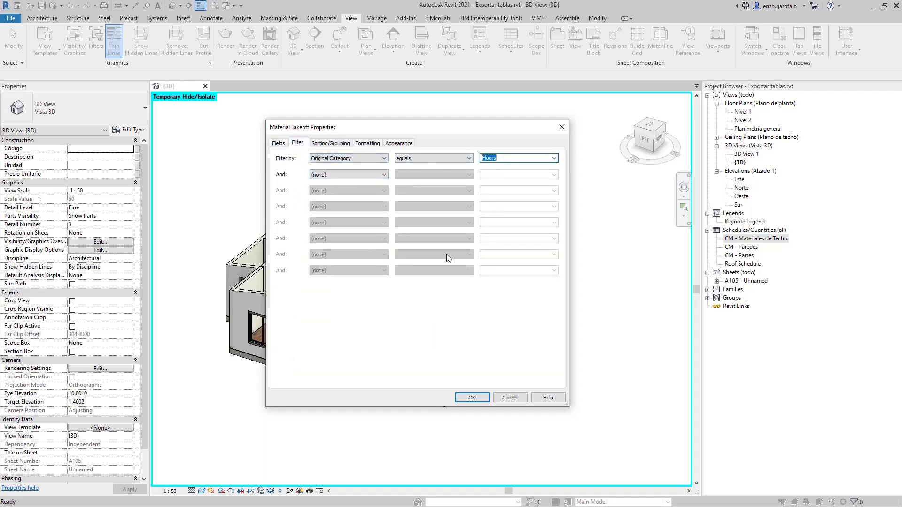
- Sort the takeoff by Material: Código in ascending order and turn off itemizing every instance
{"action": "left_click", "coordinate": [334, 143]}
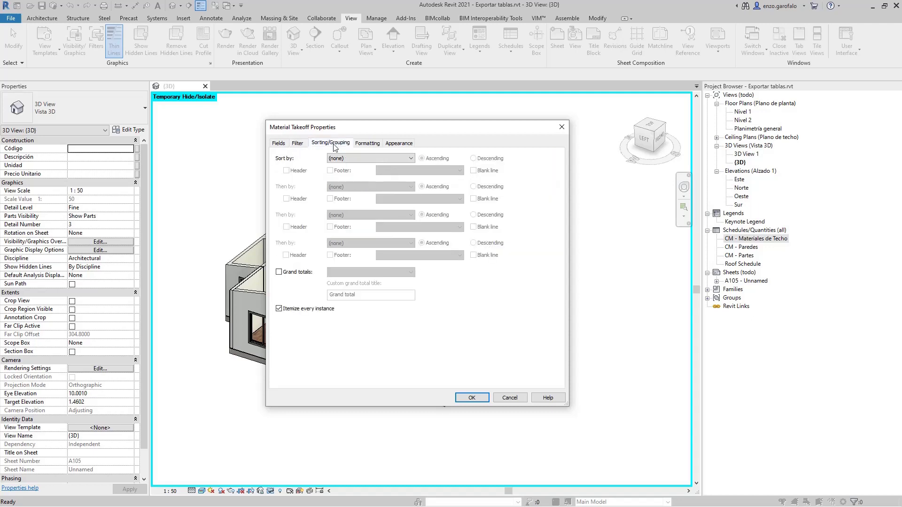
{"action": "left_click", "coordinate": [357, 158]}
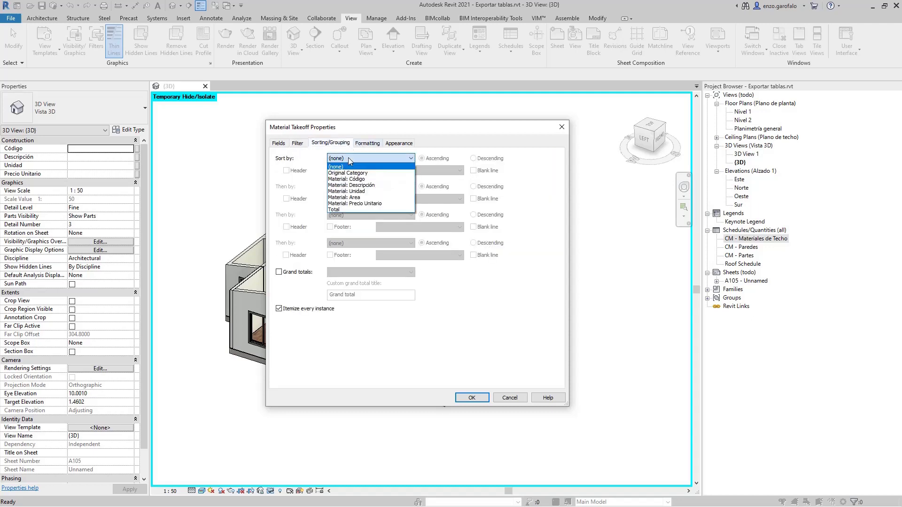
{"action": "left_click", "coordinate": [348, 182]}
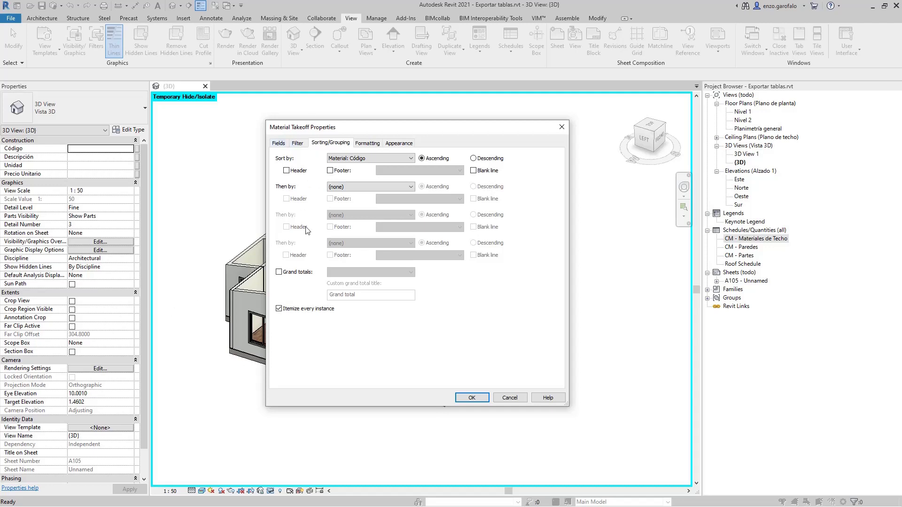
{"action": "left_click", "coordinate": [289, 308]}
- Calculate totals for the Material: Area and Total fields, and hide the Original Category field
{"action": "left_click", "coordinate": [369, 141]}
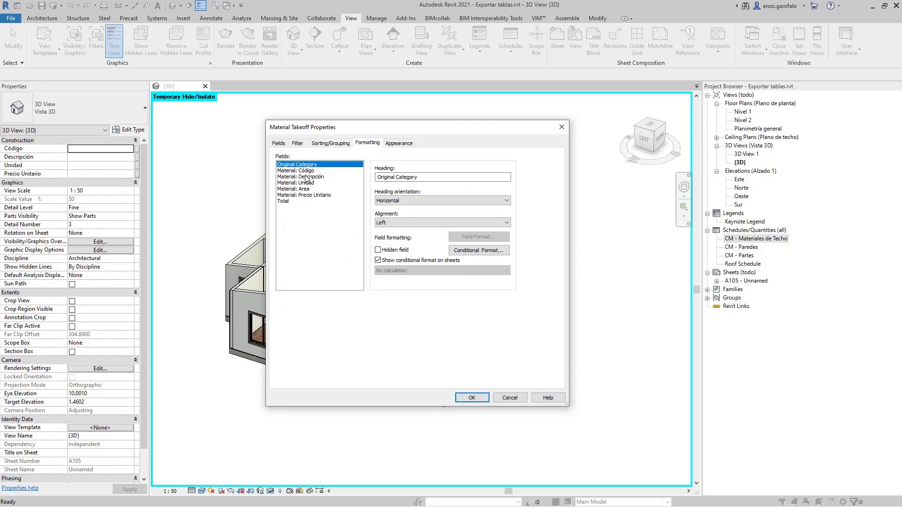
{"action": "left_click", "coordinate": [308, 189]}
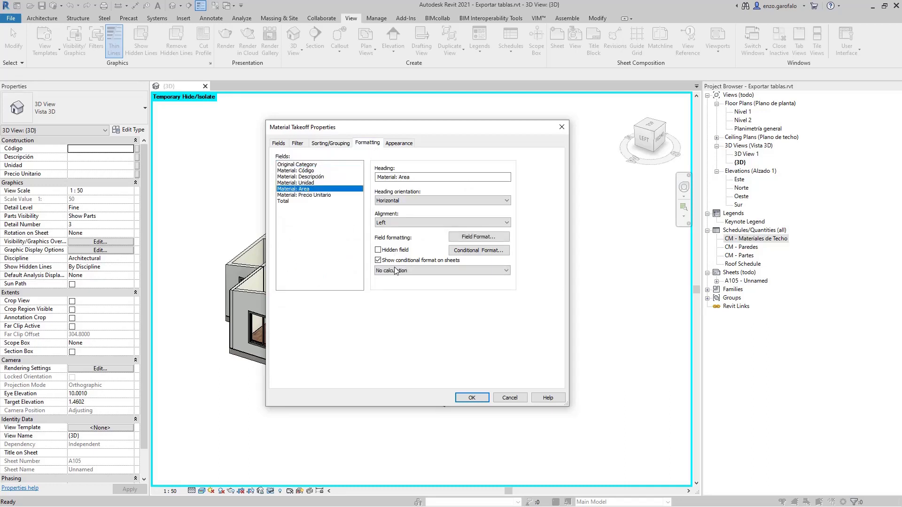
{"action": "left_click", "coordinate": [395, 270]}
{"action": "left_click", "coordinate": [393, 279]}
{"action": "left_click", "coordinate": [311, 201]}
{"action": "left_click", "coordinate": [407, 272]}
{"action": "left_click", "coordinate": [405, 284]}
{"action": "left_click", "coordinate": [297, 164]}
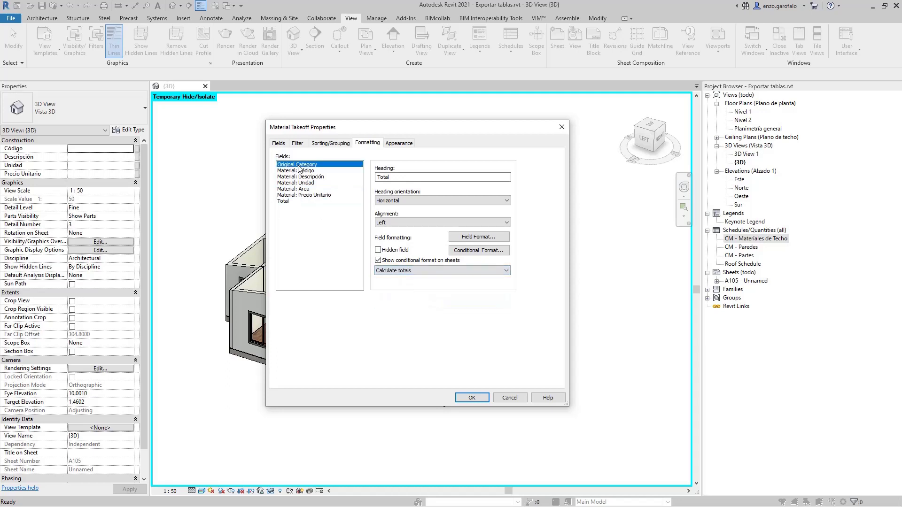
{"action": "left_click", "coordinate": [379, 250]}
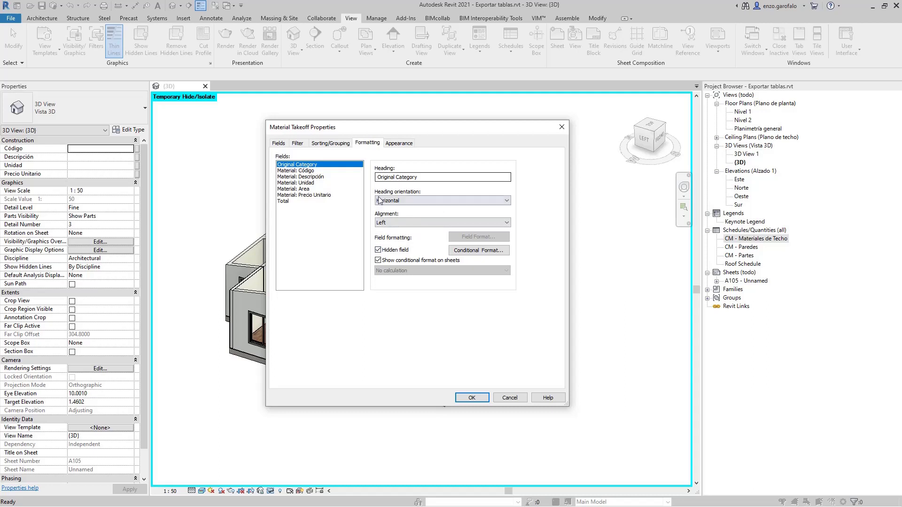
- Shorten the headings of the code, description and unit fields to Código, Descripción and Unidad
{"action": "left_click", "coordinate": [301, 171]}
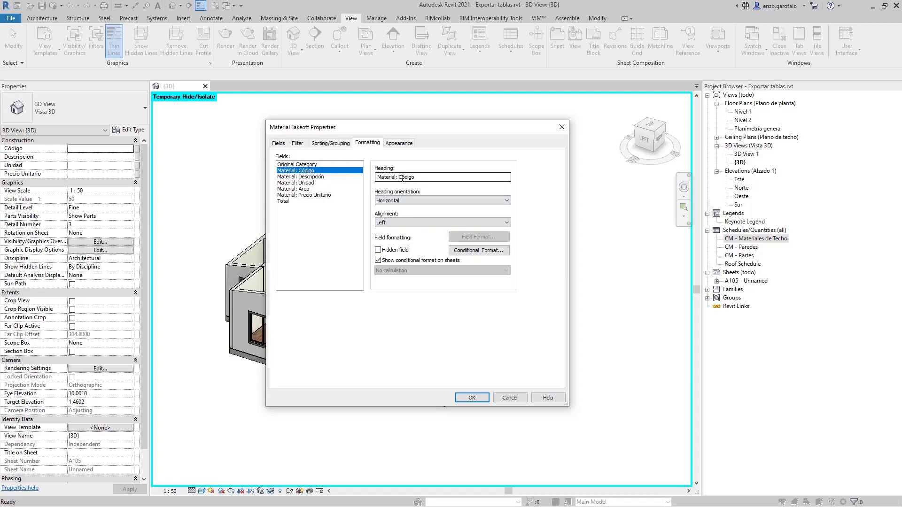
{"action": "left_click_drag", "start_coordinate": [399, 177], "coordinate": [261, 177]}
{"action": "key", "text": "BackSpace"}
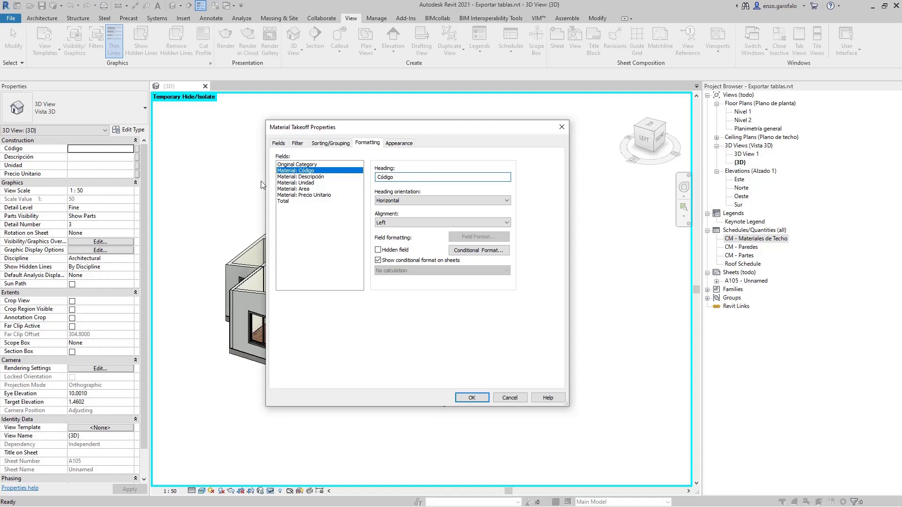
{"action": "left_click", "coordinate": [324, 177]}
{"action": "double_click", "coordinate": [384, 177]}
{"action": "key", "text": "BackSpace"}
{"action": "left_click", "coordinate": [316, 183]}
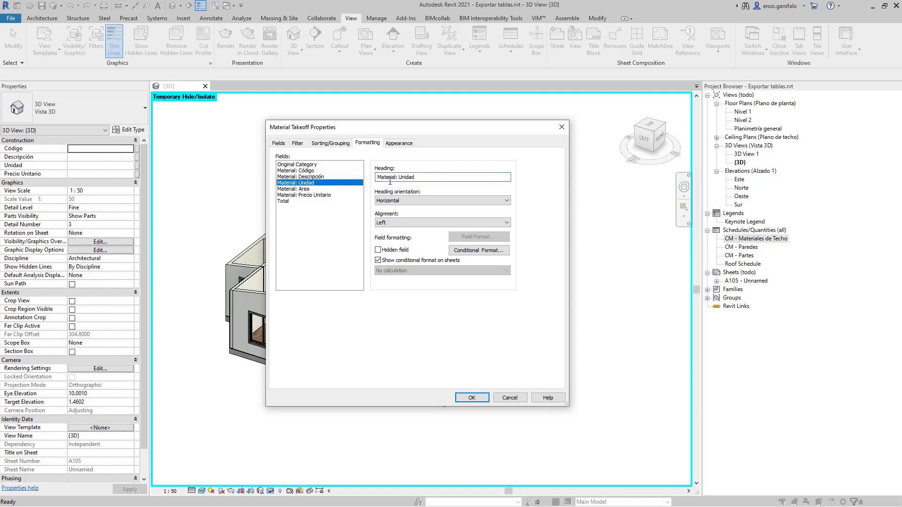
{"action": "double_click", "coordinate": [399, 177]}
{"action": "key", "text": "BackSpace"}
- Rename the Material: Area heading to Cantidad and the unit price heading to Precio Unitario, then generate the takeoff schedule
{"action": "left_click", "coordinate": [295, 188]}
{"action": "left_click_drag", "start_coordinate": [423, 178], "coordinate": [377, 177]}
{"action": "type", "text": "Cantidad"}
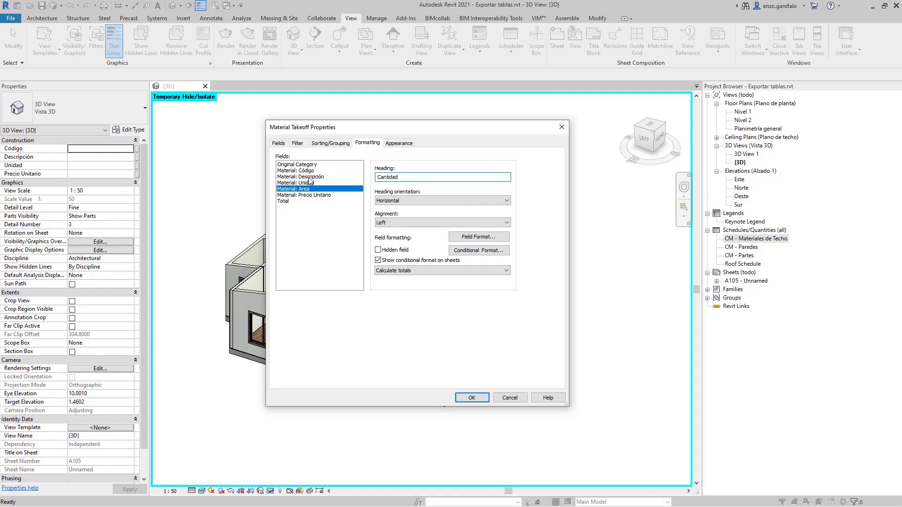
{"action": "left_click", "coordinate": [304, 194]}
{"action": "left_click_drag", "start_coordinate": [398, 177], "coordinate": [376, 177]}
{"action": "key", "text": "BackSpace"}
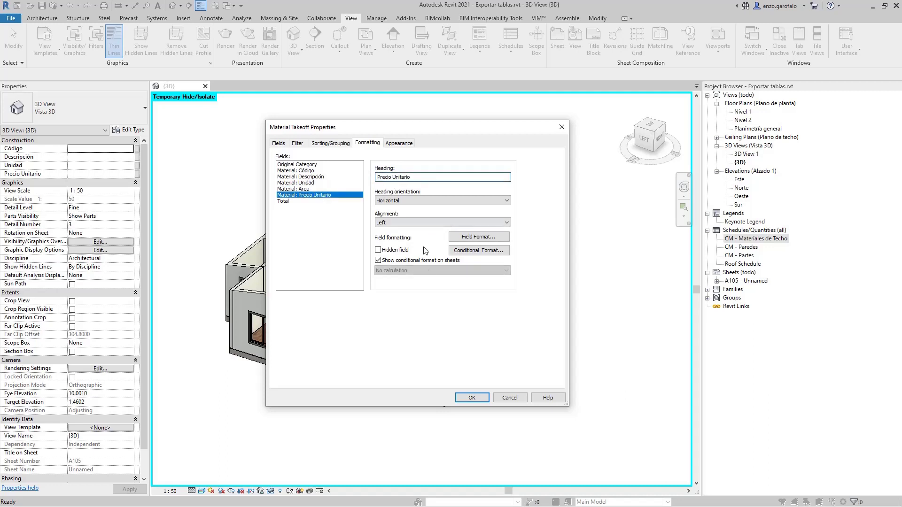
{"action": "left_click", "coordinate": [472, 398]}
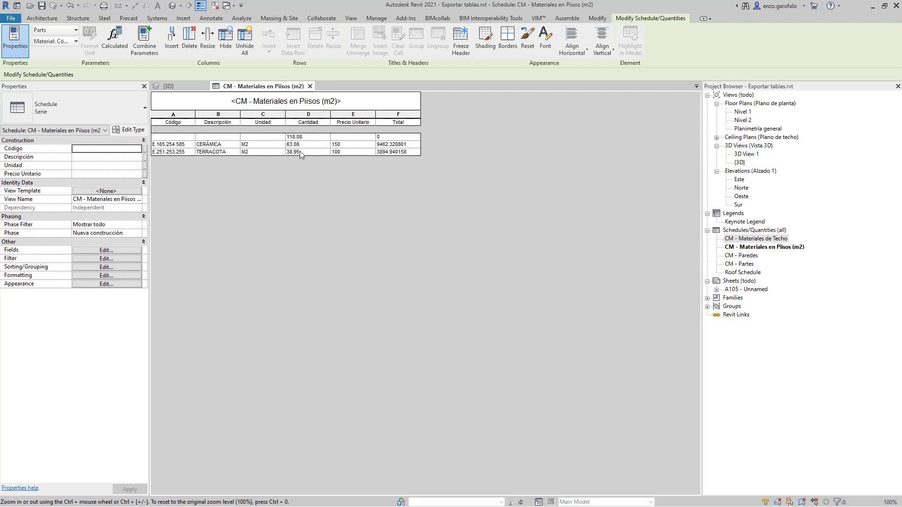
- Switch the 3D view's parts visibility to the original elements and select the base floor slab to inspect its dimensions
{"action": "left_click", "coordinate": [185, 86]}
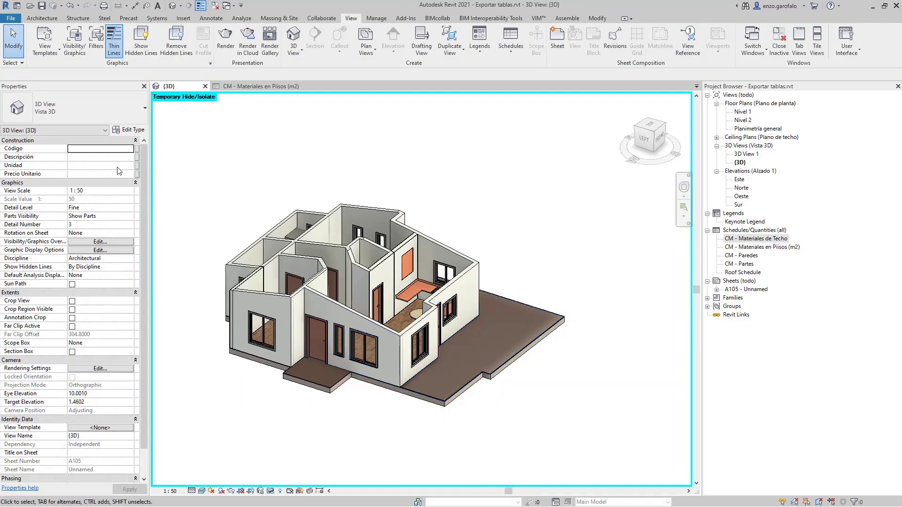
{"action": "left_click", "coordinate": [119, 217]}
{"action": "left_click", "coordinate": [130, 216]}
{"action": "left_click", "coordinate": [84, 231]}
{"action": "left_click", "coordinate": [437, 398]}
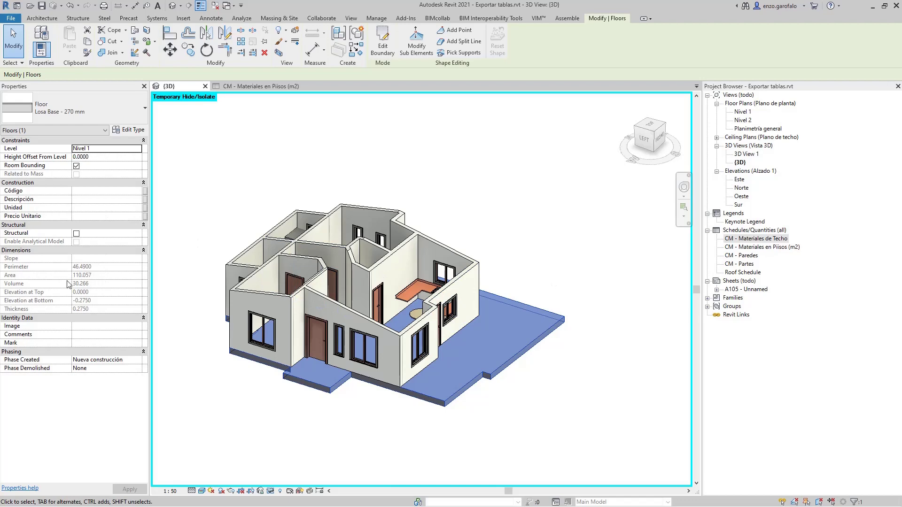
- In the floor materials schedule, set the code of the row without a code to E.555).562.565
{"action": "left_click", "coordinate": [232, 86]}
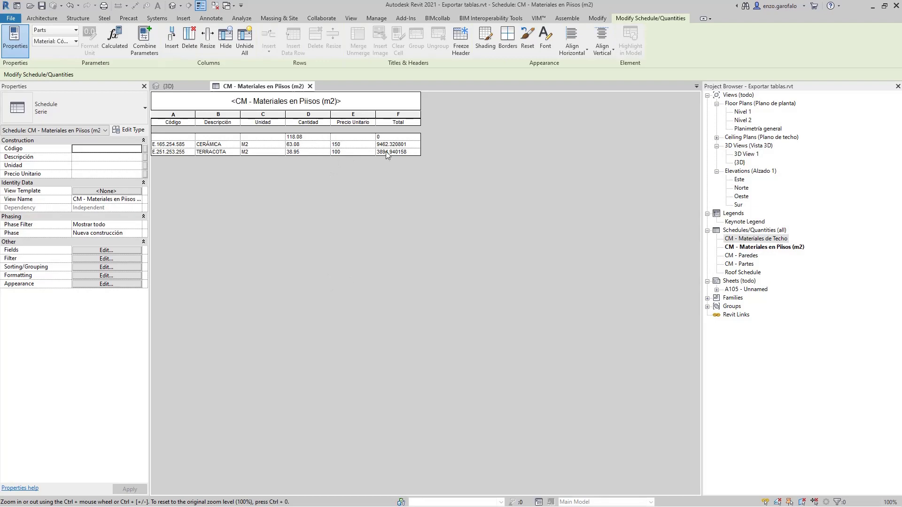
{"action": "left_click", "coordinate": [181, 137]}
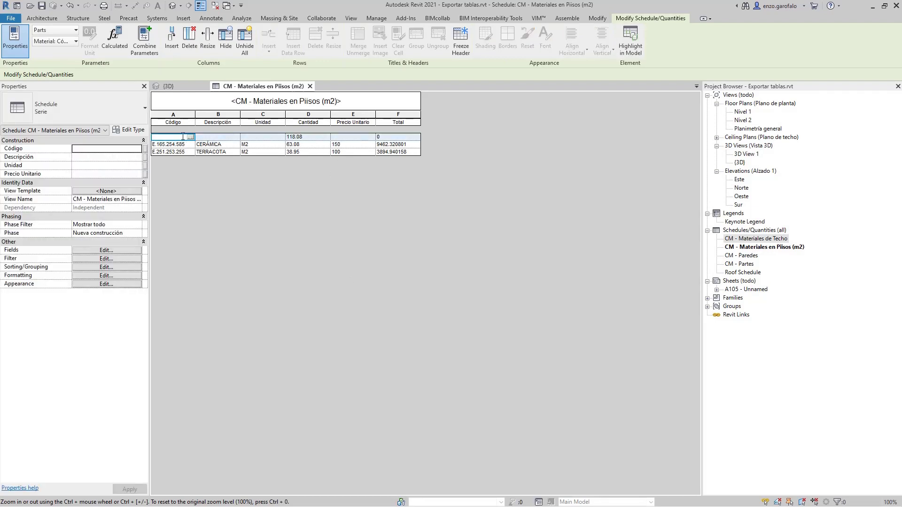
{"action": "type", "text": "E"}
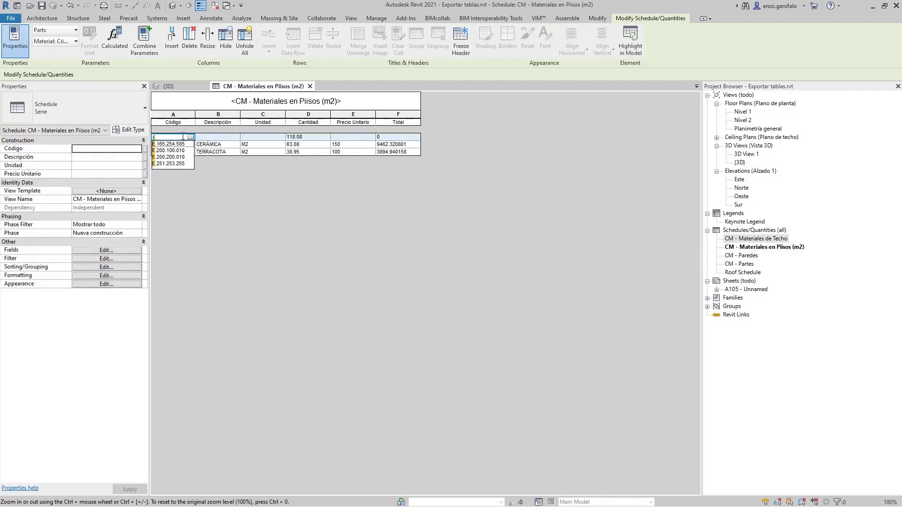
{"action": "type", "text": ".555"}
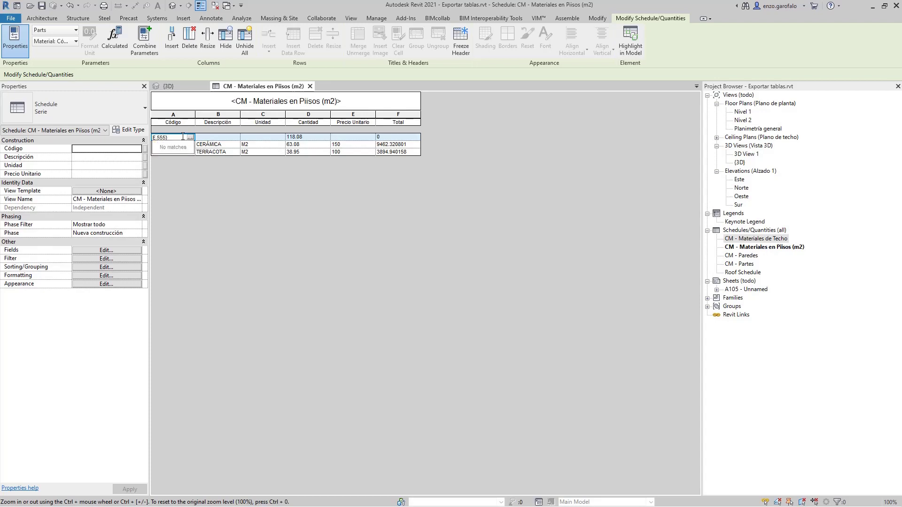
{"action": "type", "text": ").562.565"}
{"action": "key", "text": "Return"}
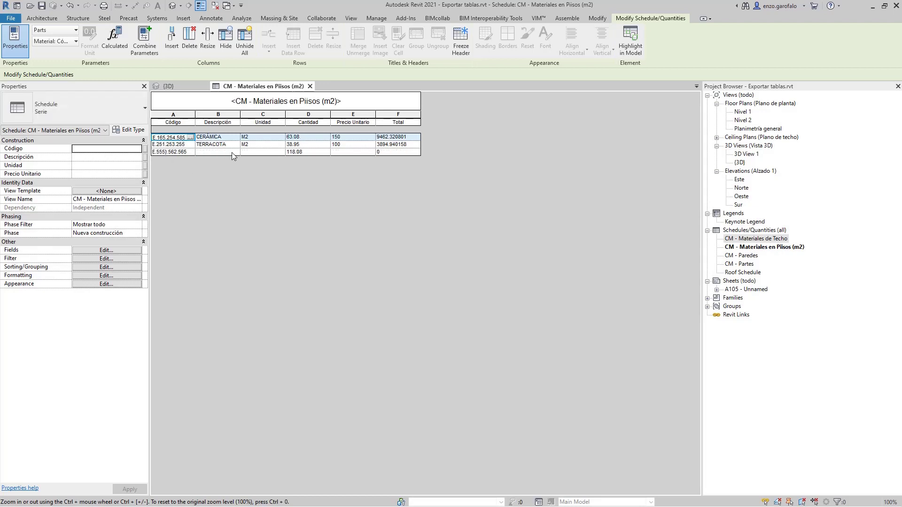
- Give the E.555).562.565 row the description CONCRETO EN LO and the unit M3
{"action": "left_click", "coordinate": [232, 152]}
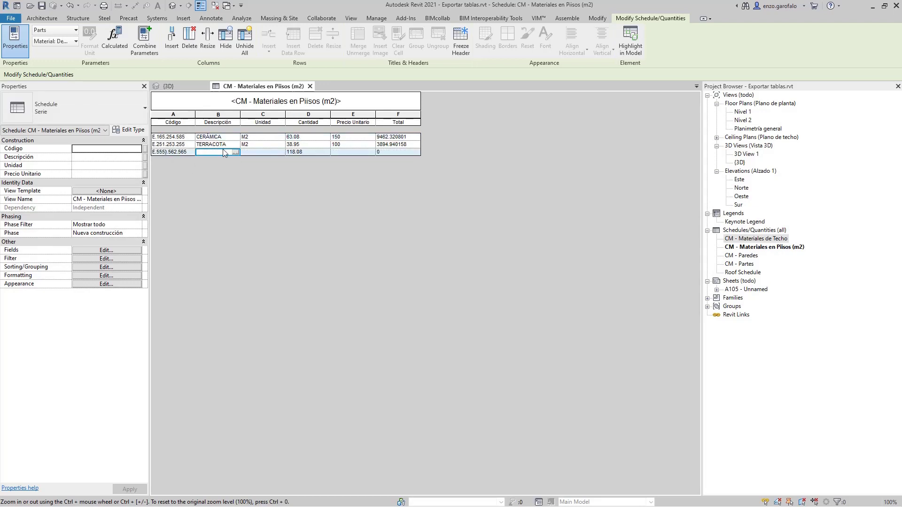
{"action": "type", "text": "CO"}
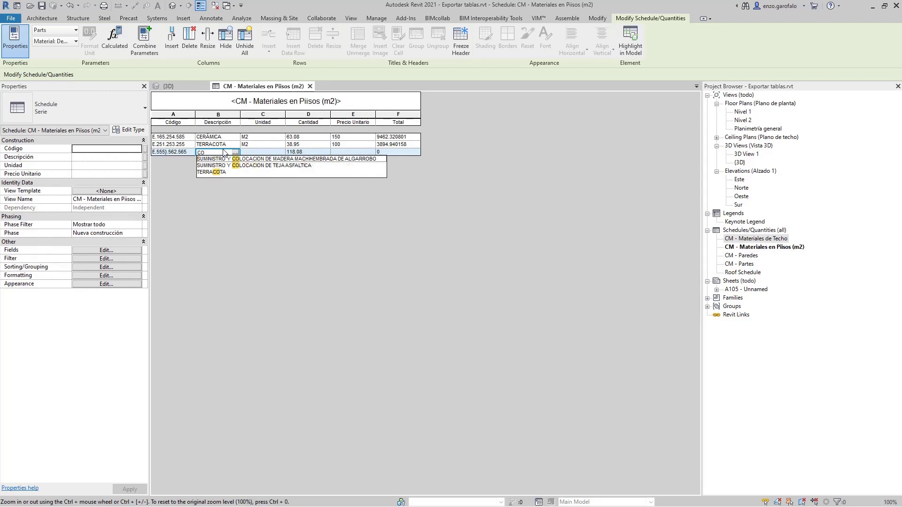
{"action": "type", "text": "NCRETO EN LO"}
{"action": "key", "text": "Tab"}
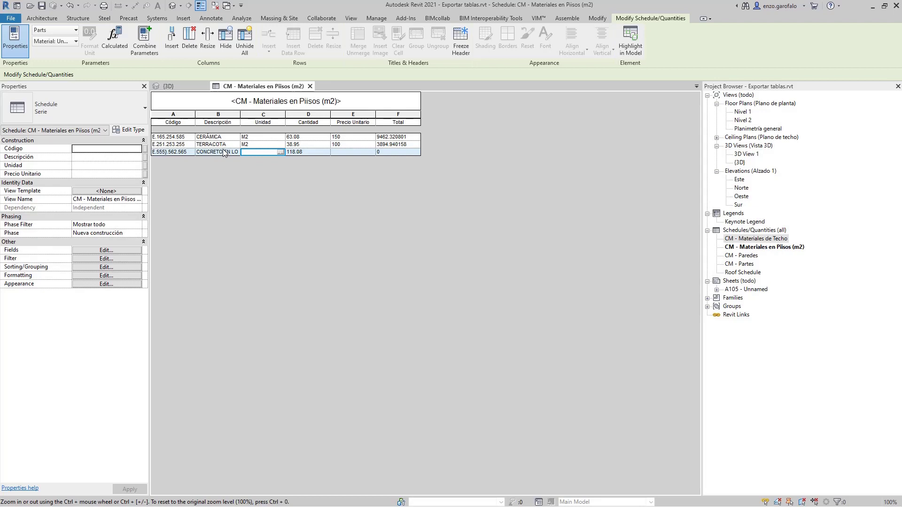
{"action": "type", "text": "m3"}
- Add a second filter to the material takeoff so that Material: Unidad equals M2
{"action": "left_click", "coordinate": [81, 249]}
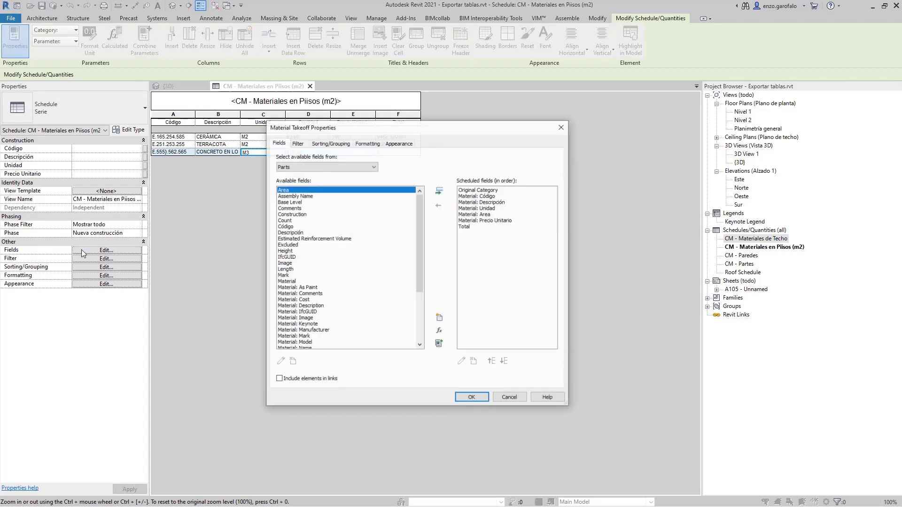
{"action": "left_click", "coordinate": [297, 143]}
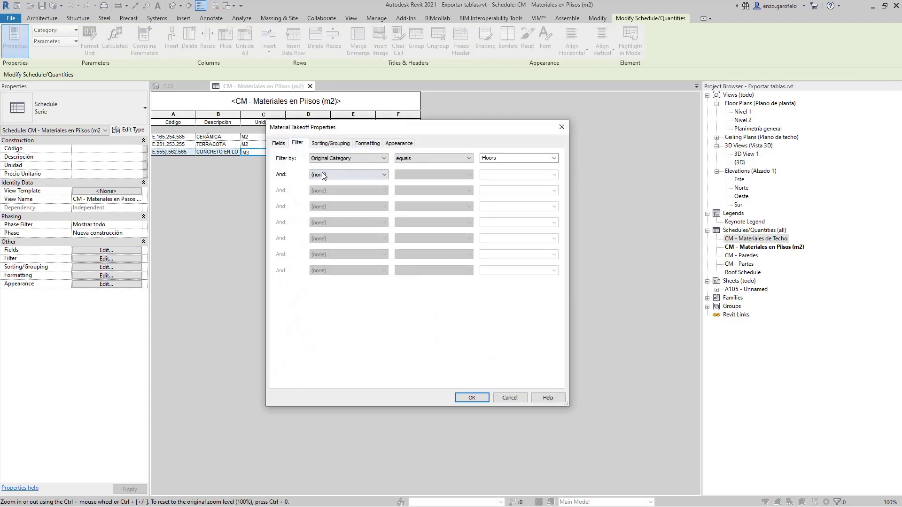
{"action": "left_click", "coordinate": [348, 175]}
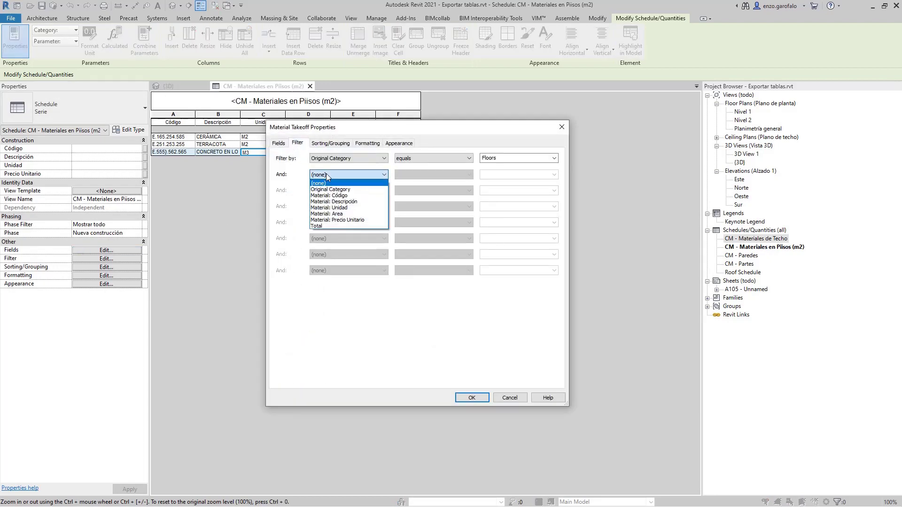
{"action": "left_click", "coordinate": [327, 207]}
{"action": "left_click", "coordinate": [486, 176]}
{"action": "left_click", "coordinate": [554, 175]}
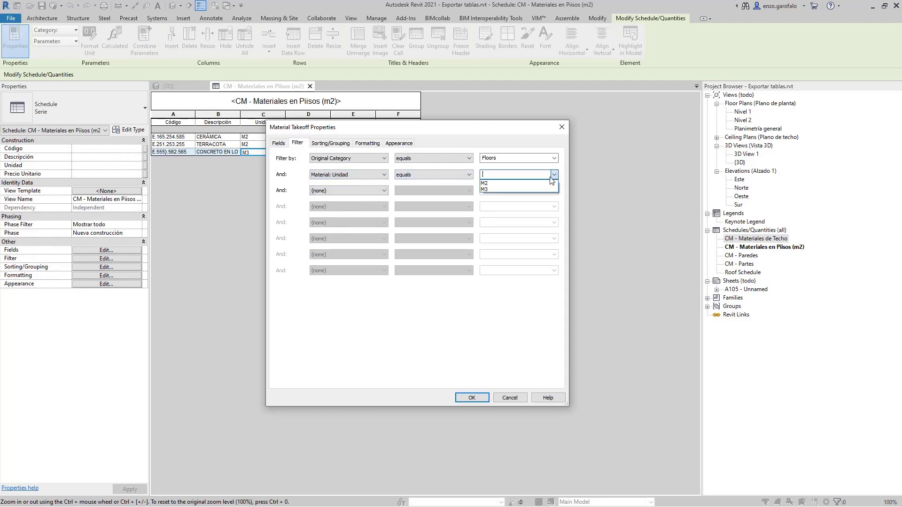
{"action": "left_click", "coordinate": [501, 193]}
{"action": "left_click", "coordinate": [473, 397]}
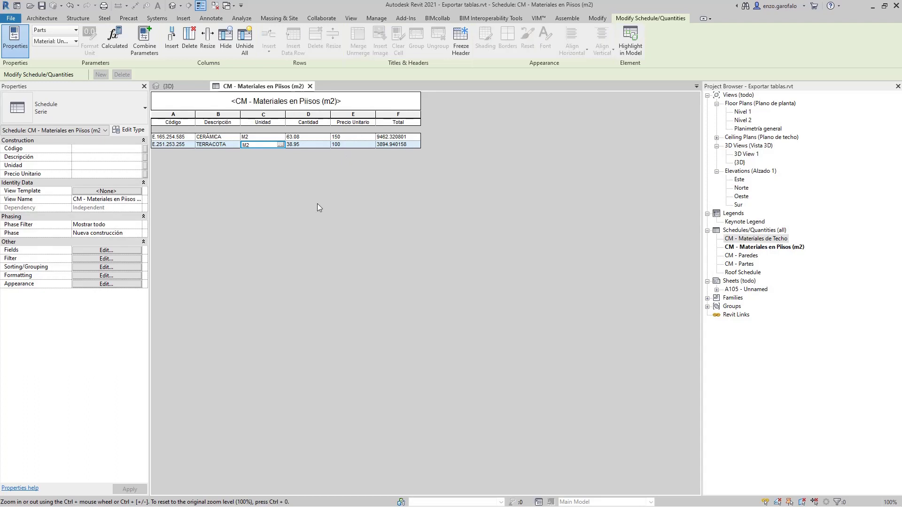
- Correct the schedule title to CM - Materiales en Pisos (m2) and briefly check the 3D view
{"action": "left_click", "coordinate": [306, 102]}
{"action": "key", "text": "BackSpace"}
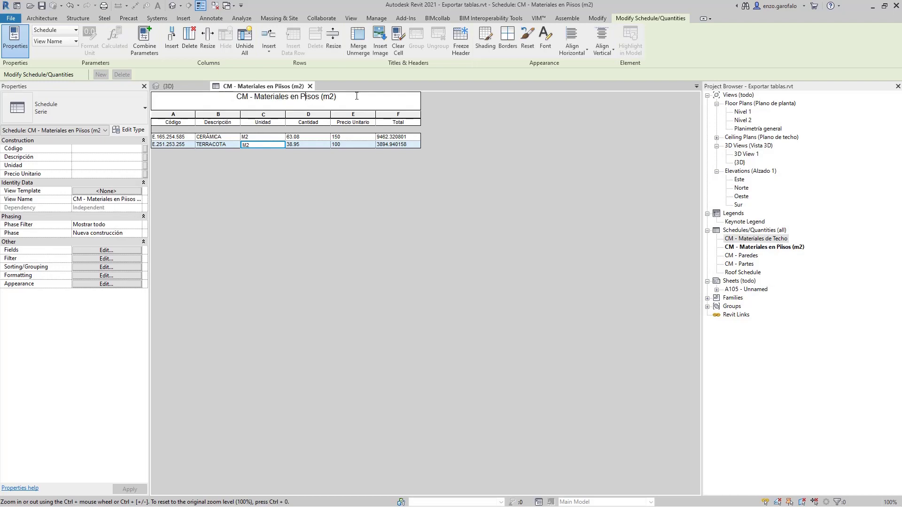
{"action": "left_click", "coordinate": [183, 90]}
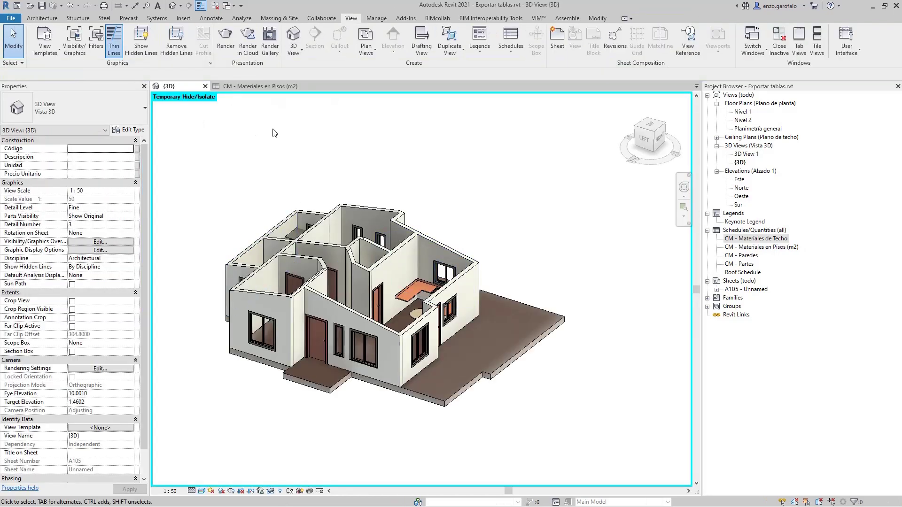
{"action": "left_click", "coordinate": [260, 87]}
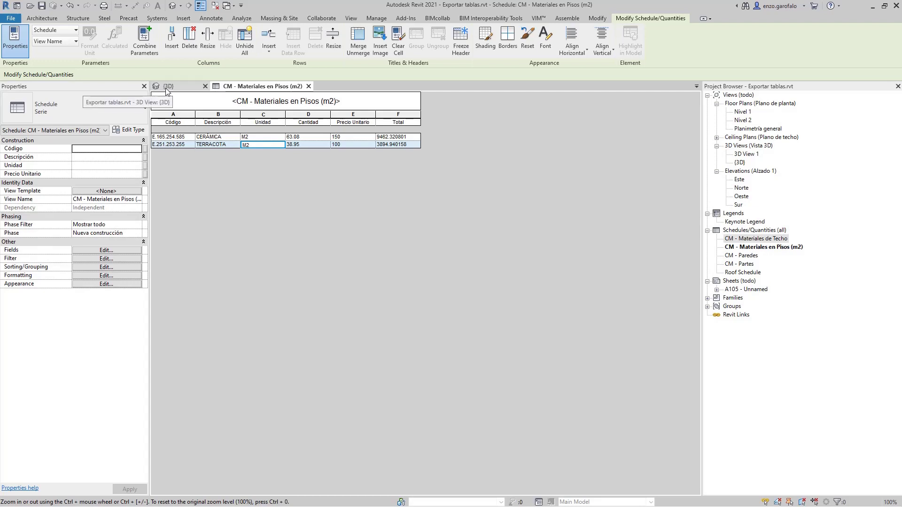
- Remove the accents from the code and description column headings so they read Codigo and Descripcion
{"action": "left_click", "coordinate": [181, 124]}
{"action": "left_click", "coordinate": [182, 123]}
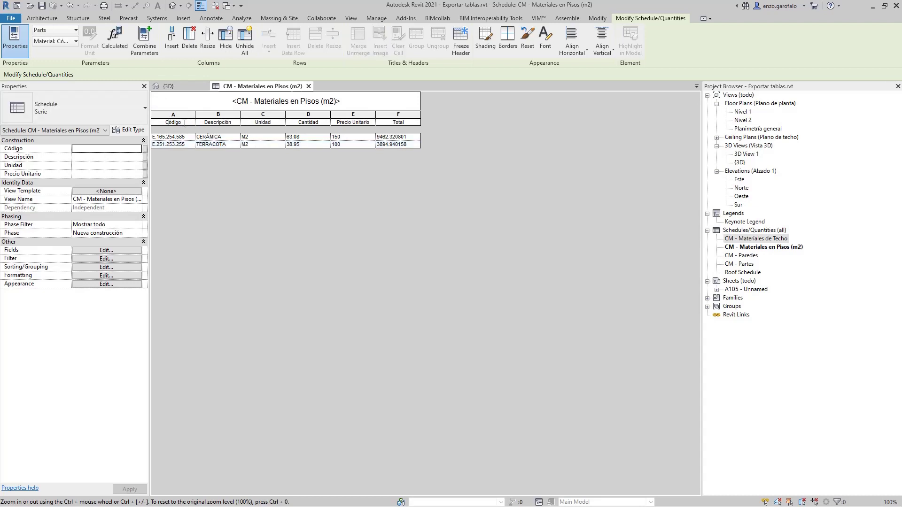
{"action": "key", "text": "Right"}
{"action": "key", "text": "Delete"}
{"action": "type", "text": "O"}
{"action": "key", "text": "BackSpace"}
{"action": "type", "text": "o"}
{"action": "left_click", "coordinate": [227, 122]}
{"action": "key", "text": "Delete"}
{"action": "type", "text": "o"}
- Rewrite the ceramic row's description without its accent, as CERAMICA
{"action": "left_click", "coordinate": [212, 137]}
{"action": "left_click", "coordinate": [214, 137]}
{"action": "left_click", "coordinate": [219, 138]}
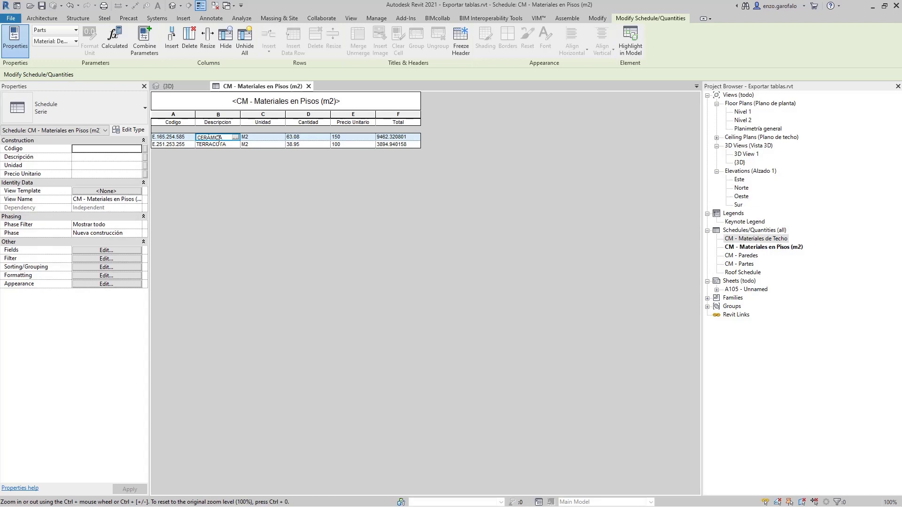
{"action": "key", "text": "BackSpace"}
{"action": "type", "text": "A"}
- Start exporting the floor materials schedule as a delimited text report, save the project when asked, and cancel the export
{"action": "left_click", "coordinate": [13, 18]}
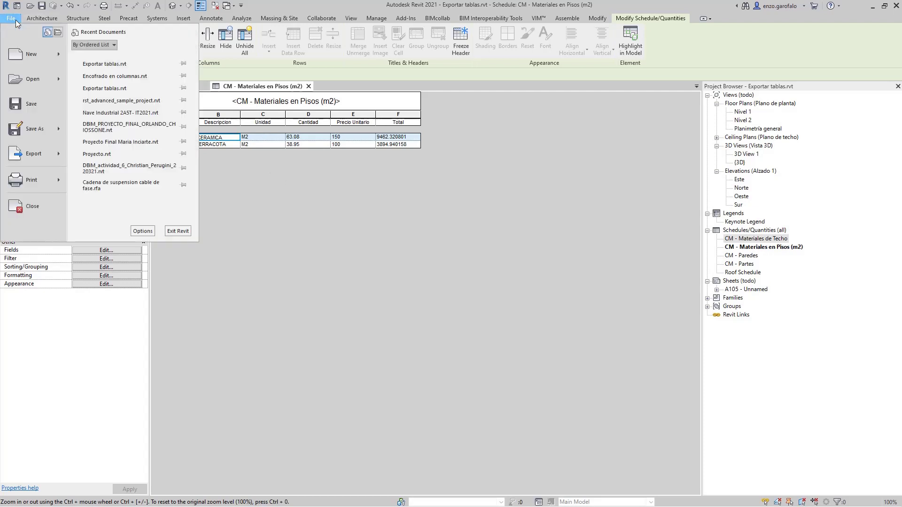
{"action": "mouse_move", "coordinate": [58, 155]}
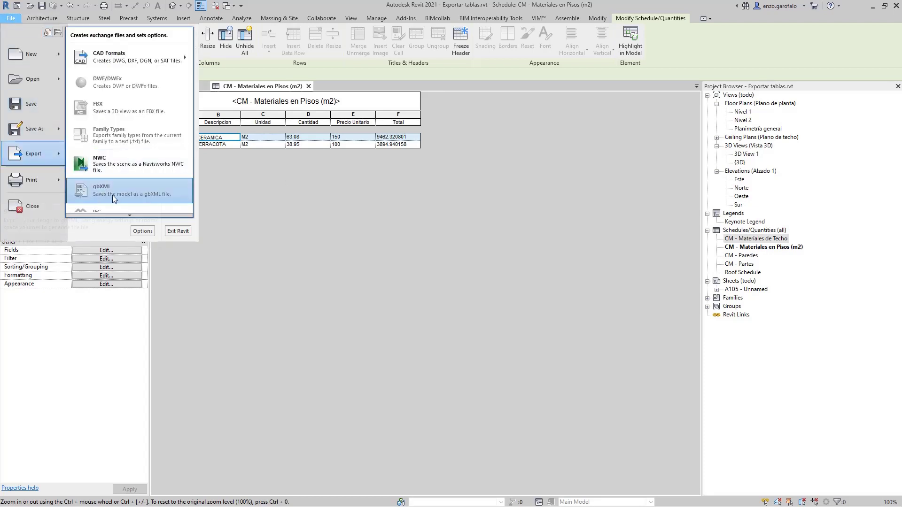
{"action": "scroll", "coordinate": [151, 213], "scroll_direction": "down", "scroll_amount": 1}
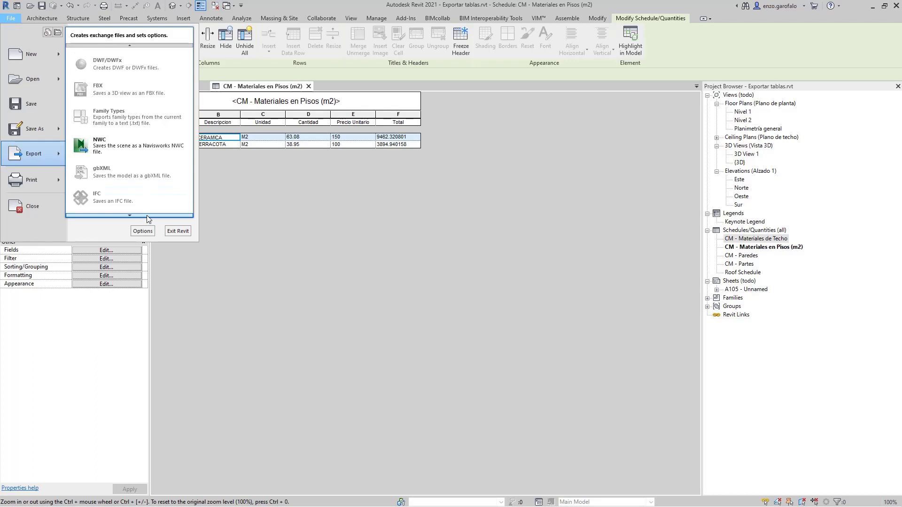
{"action": "scroll", "coordinate": [154, 213], "scroll_direction": "down", "scroll_amount": 4}
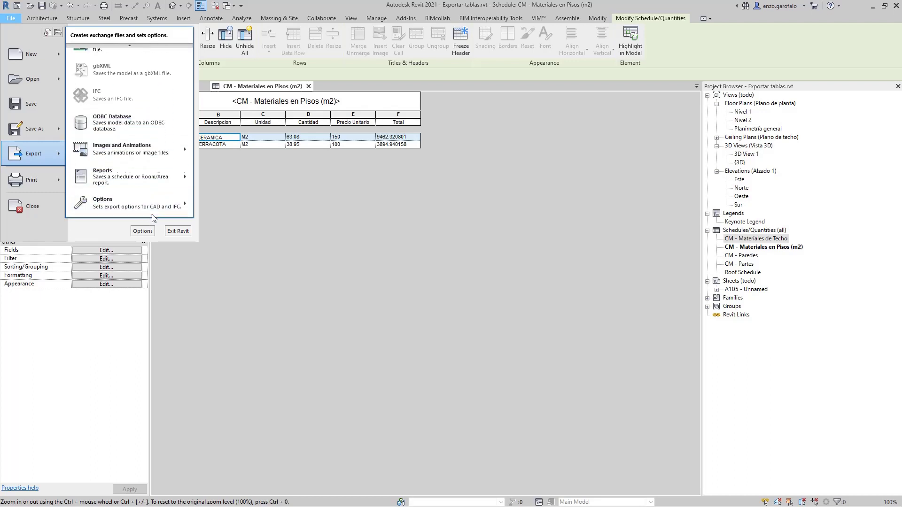
{"action": "mouse_move", "coordinate": [186, 172]}
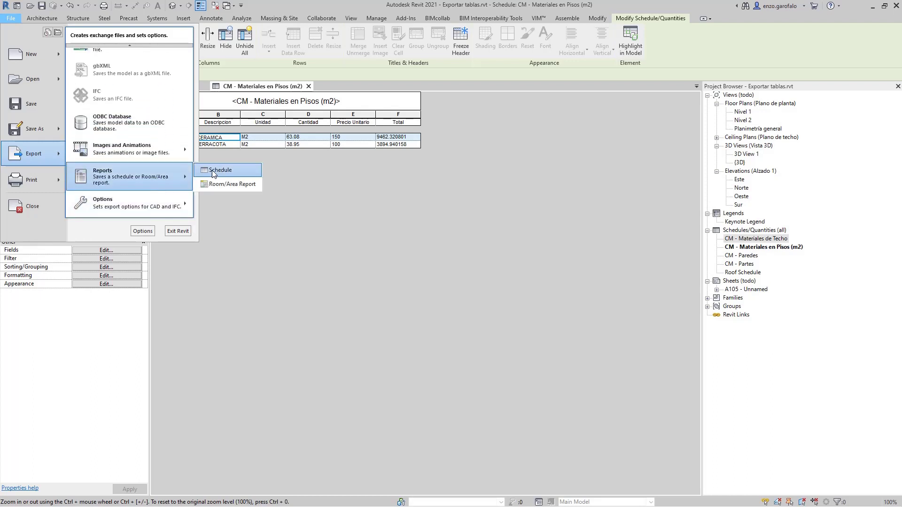
{"action": "left_click", "coordinate": [216, 171]}
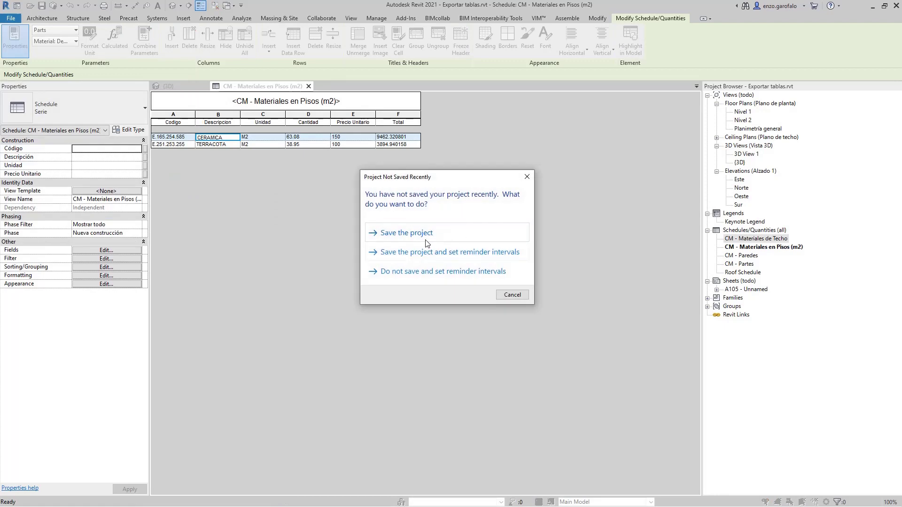
{"action": "left_click", "coordinate": [428, 235]}
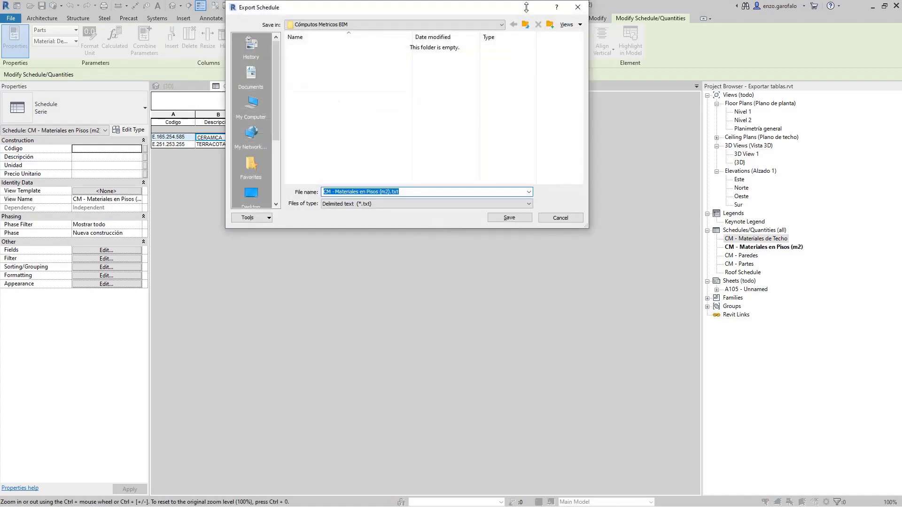
{"action": "left_click_drag", "start_coordinate": [499, 7], "coordinate": [469, 160]}
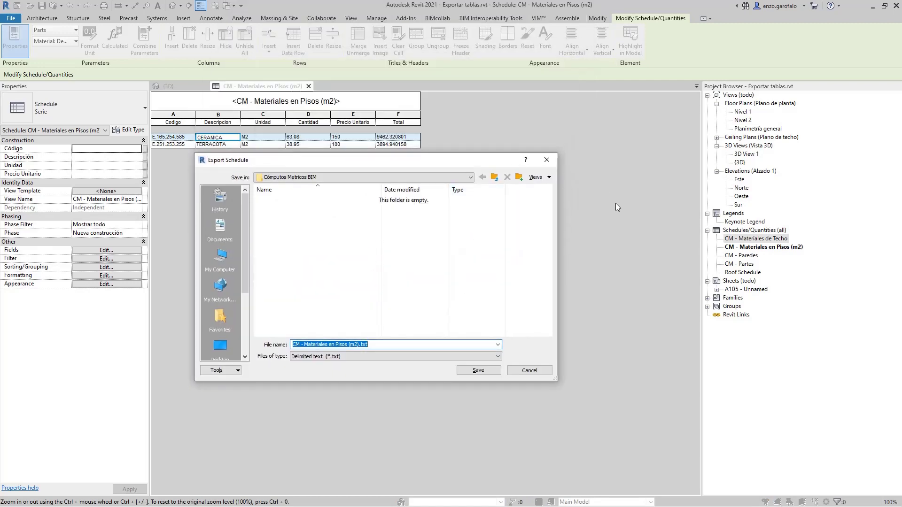
{"action": "key", "text": "Escape"}
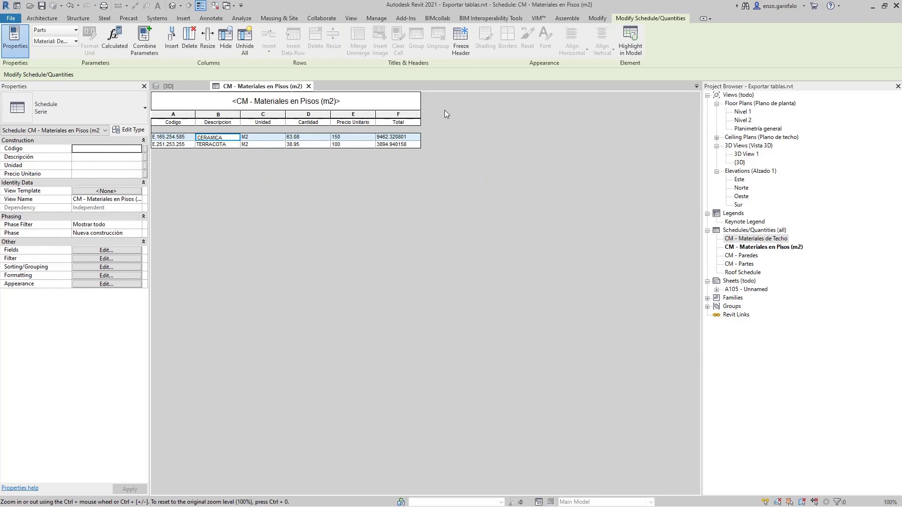
- Return to the 3D view, launch Dynamo in a maximized window and open the recent graph Exportar tablas a Excel
{"action": "left_click", "coordinate": [186, 86]}
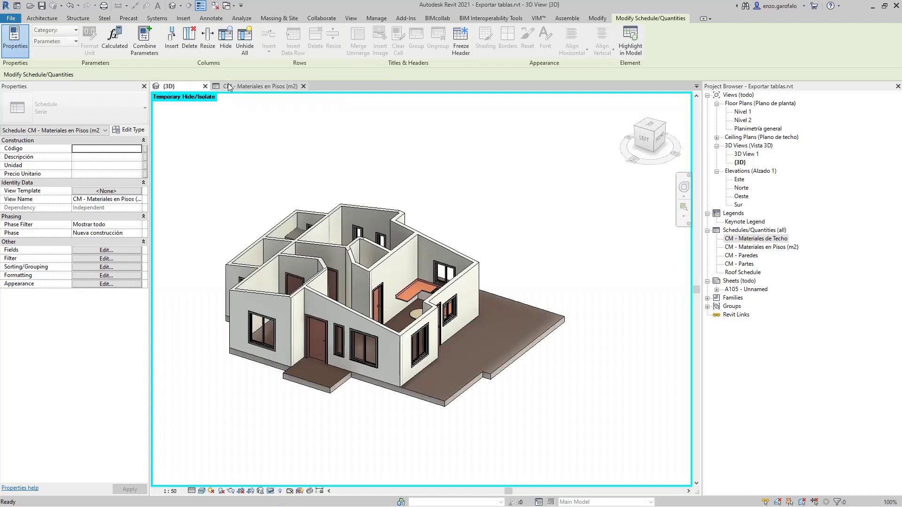
{"action": "left_click", "coordinate": [376, 18]}
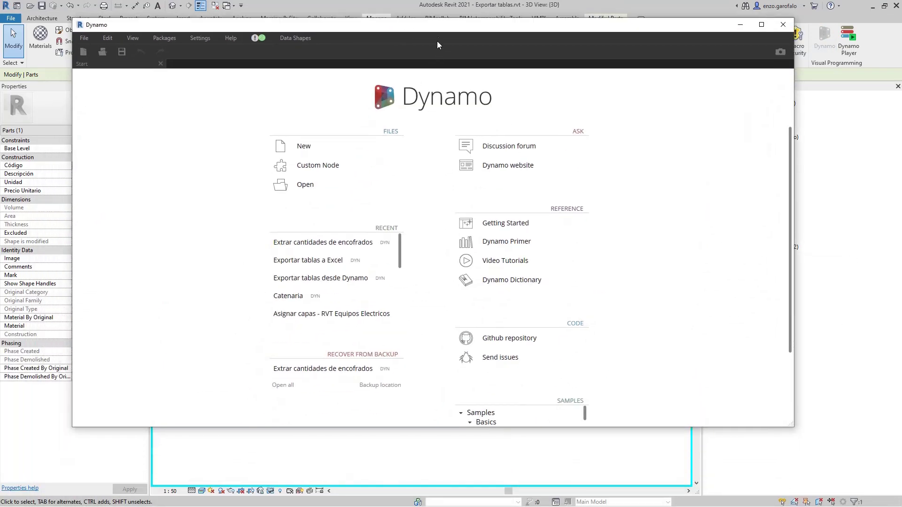
{"action": "double_click", "coordinate": [444, 29]}
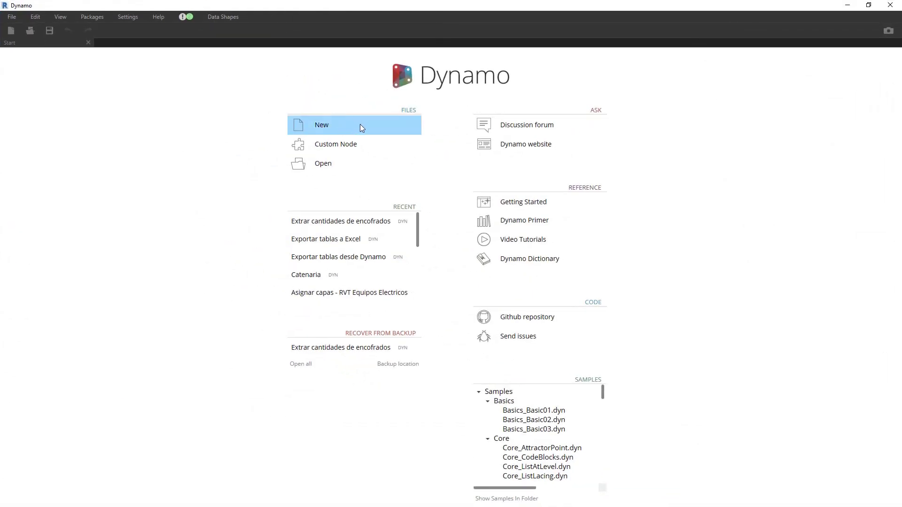
{"action": "left_click", "coordinate": [336, 124]}
{"action": "left_click", "coordinate": [339, 239]}
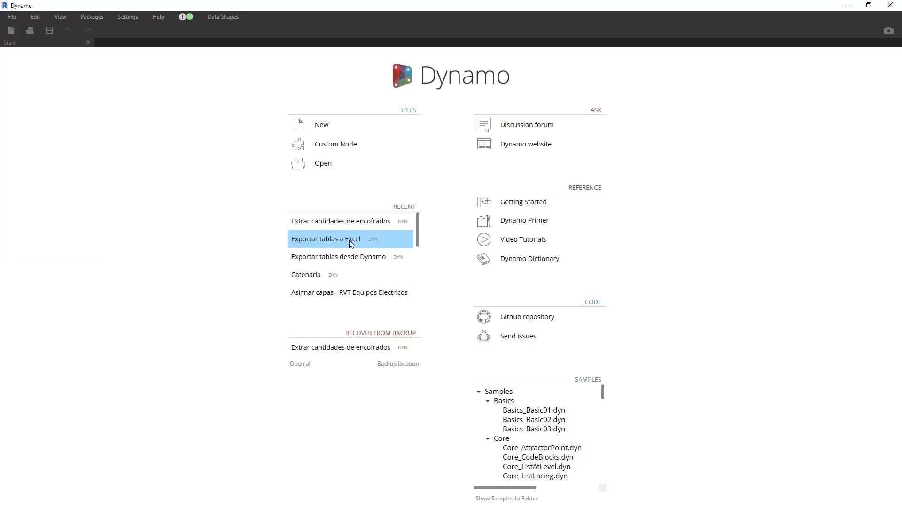
{"action": "left_click_drag", "start_coordinate": [348, 239], "coordinate": [353, 225]}
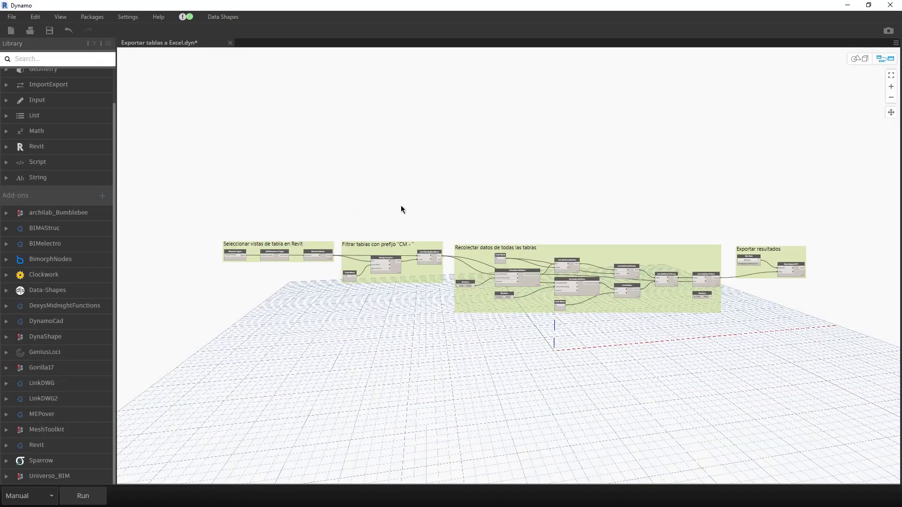
- Look over the graph's node groups, from selecting Revit schedule views to filtering by the "CM - " prefix
{"action": "scroll", "coordinate": [240, 251], "scroll_direction": "up", "scroll_amount": 5}
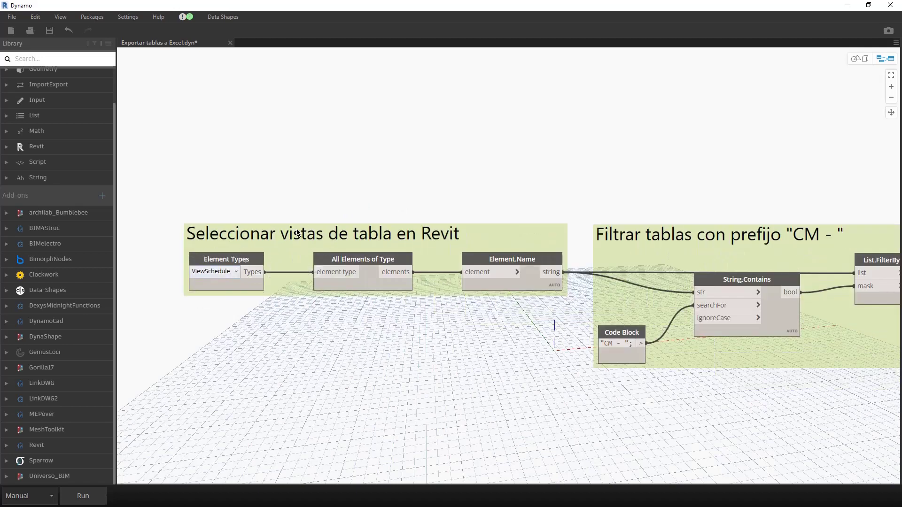
{"action": "scroll", "coordinate": [259, 181], "scroll_direction": "down", "scroll_amount": 10}
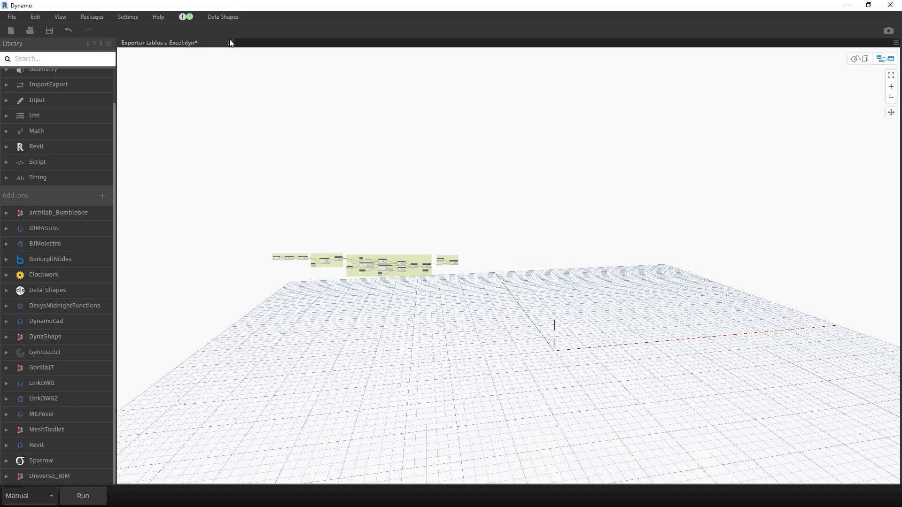
{"action": "scroll", "coordinate": [283, 261], "scroll_direction": "up", "scroll_amount": 8}
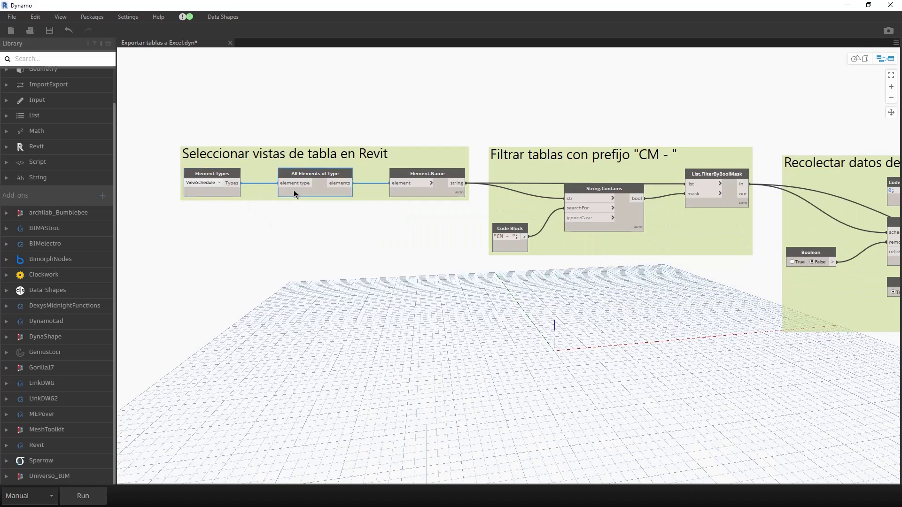
{"action": "left_click", "coordinate": [408, 190]}
{"action": "left_click", "coordinate": [630, 225]}
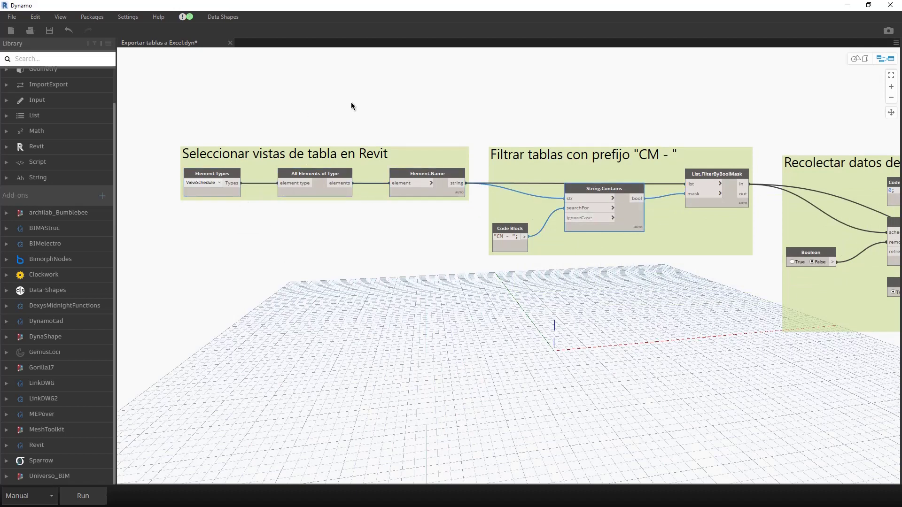
- Browse the element types available in the Element Types node and leave ViewSchedule as the choice
{"action": "scroll", "coordinate": [176, 180], "scroll_direction": "up", "scroll_amount": 5}
{"action": "scroll", "coordinate": [223, 182], "scroll_direction": "up", "scroll_amount": 3}
{"action": "left_click", "coordinate": [277, 170]}
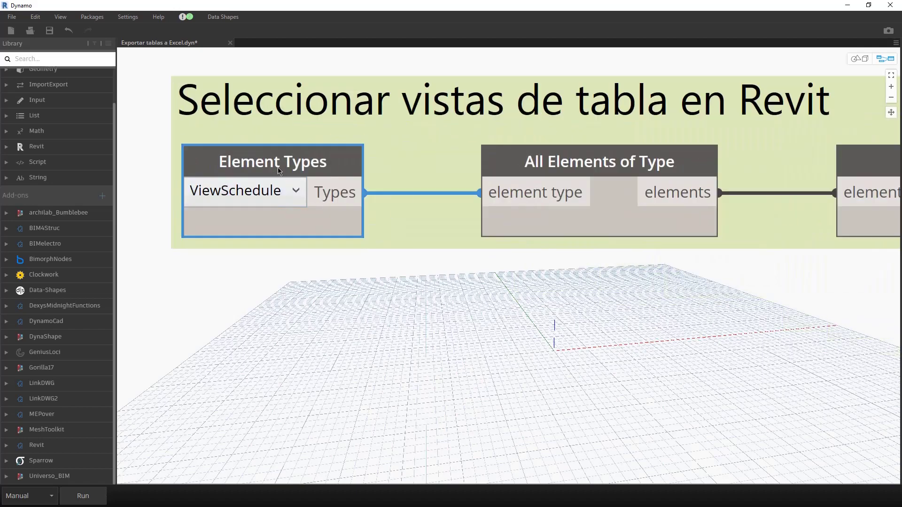
{"action": "left_click", "coordinate": [276, 190]}
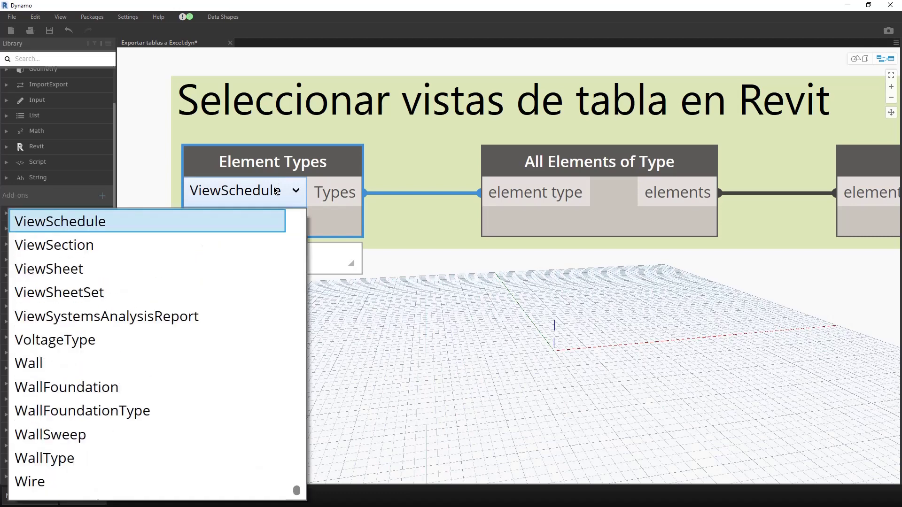
{"action": "scroll", "coordinate": [181, 377], "scroll_direction": "down", "scroll_amount": 2}
{"action": "scroll", "coordinate": [179, 378], "scroll_direction": "up", "scroll_amount": 4}
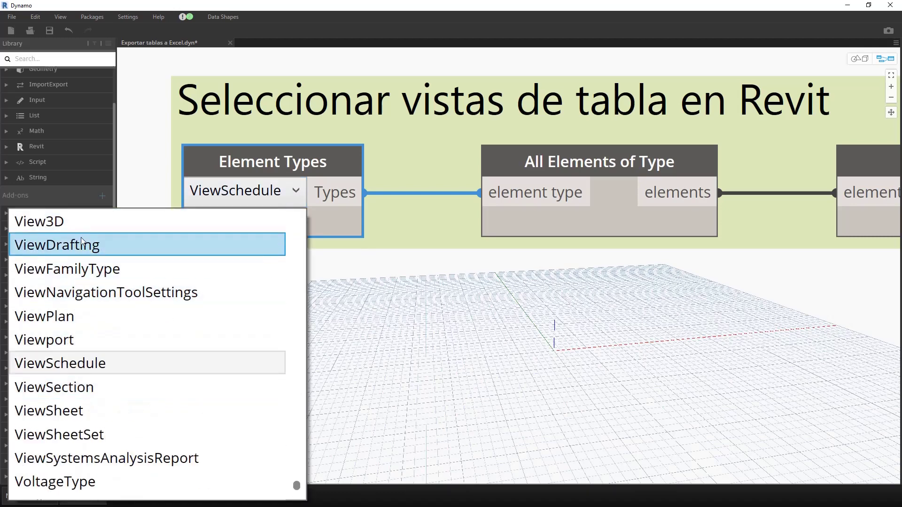
{"action": "scroll", "coordinate": [81, 246], "scroll_direction": "up", "scroll_amount": 3}
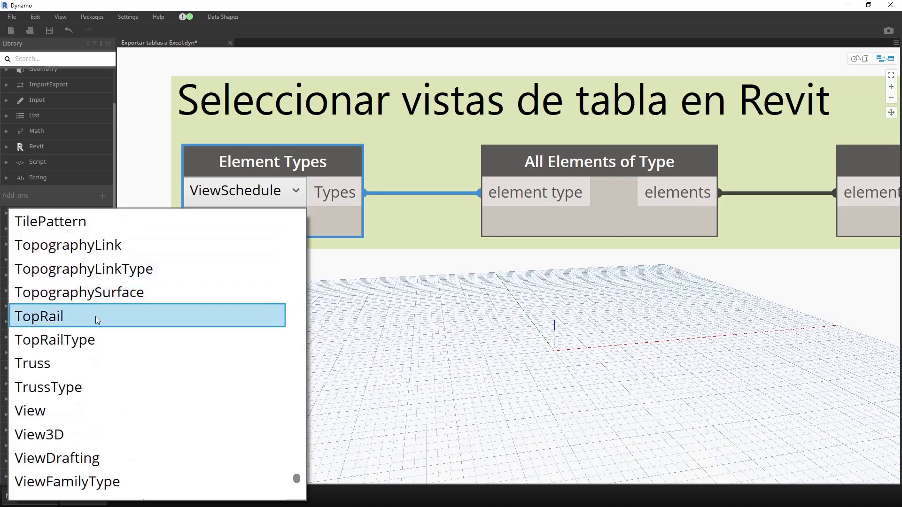
{"action": "scroll", "coordinate": [94, 329], "scroll_direction": "up", "scroll_amount": 4}
{"action": "scroll", "coordinate": [72, 258], "scroll_direction": "up", "scroll_amount": 1}
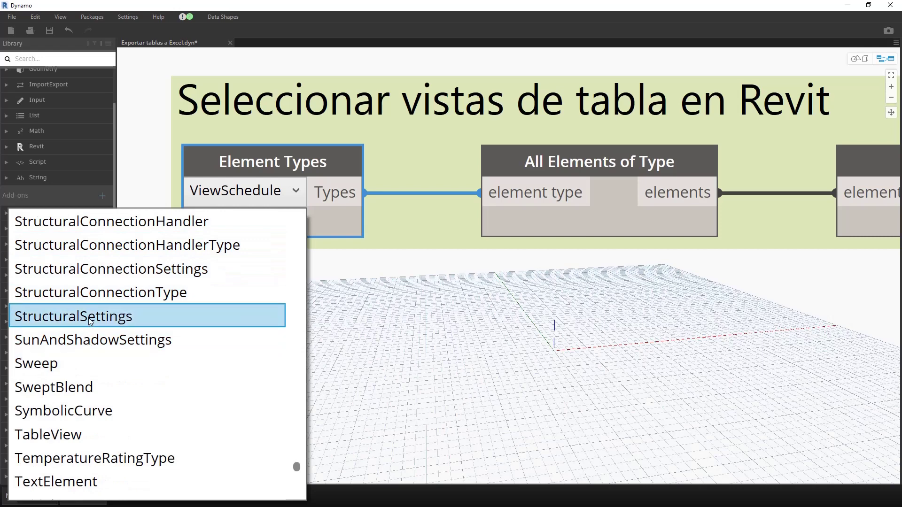
{"action": "scroll", "coordinate": [80, 282], "scroll_direction": "up", "scroll_amount": 2}
{"action": "scroll", "coordinate": [87, 263], "scroll_direction": "up", "scroll_amount": 2}
{"action": "scroll", "coordinate": [90, 276], "scroll_direction": "up", "scroll_amount": 3}
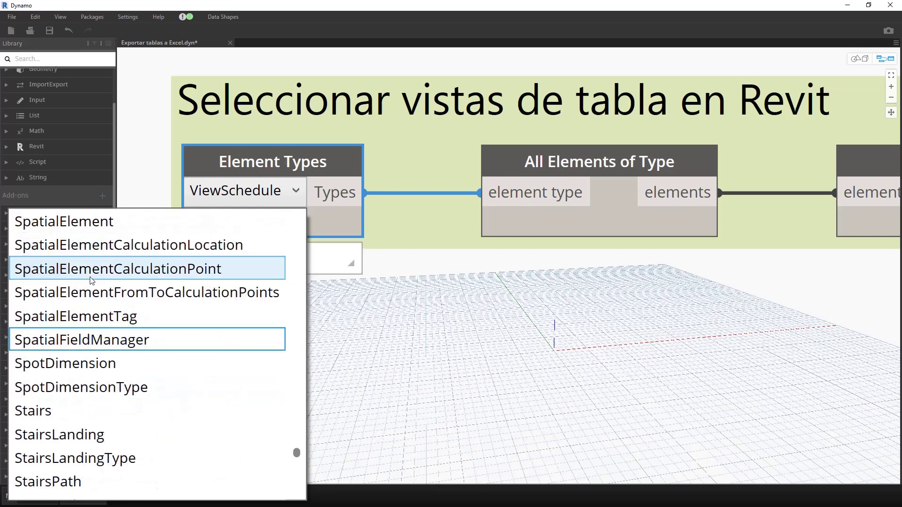
{"action": "scroll", "coordinate": [50, 244], "scroll_direction": "up", "scroll_amount": 3}
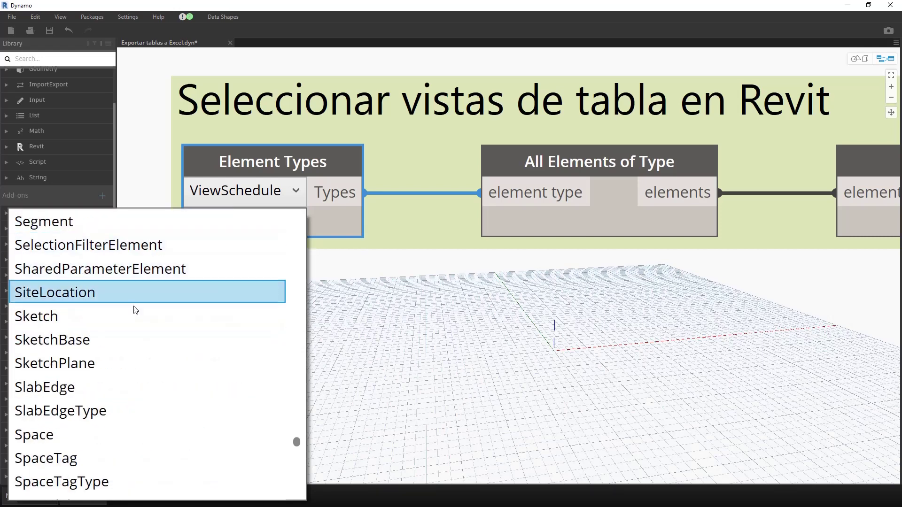
{"action": "left_click", "coordinate": [413, 336]}
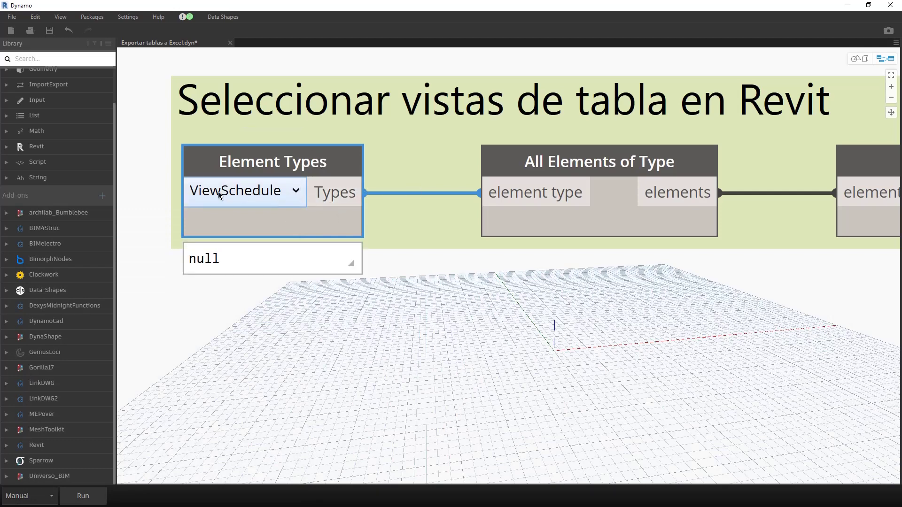
- Examine the All Elements of Type and Element.Name nodes and how they connect in the schedule selection group
{"action": "middle_click_drag", "start_coordinate": [491, 312], "coordinate": [311, 311]}
{"action": "mouse_move", "coordinate": [423, 184]}
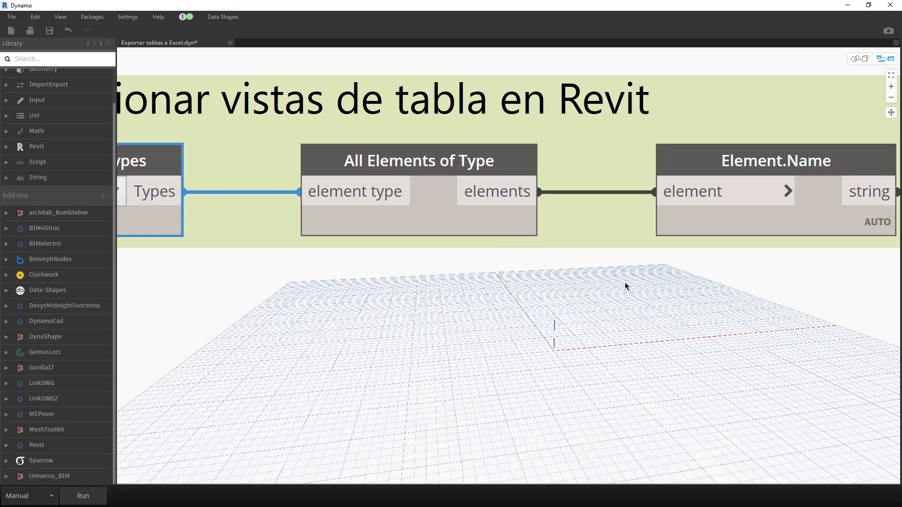
{"action": "scroll", "coordinate": [624, 286], "scroll_direction": "down", "scroll_amount": 2}
{"action": "middle_click_drag", "start_coordinate": [597, 288], "coordinate": [548, 282]}
{"action": "scroll", "coordinate": [645, 270], "scroll_direction": "up", "scroll_amount": 2}
{"action": "middle_click_drag", "start_coordinate": [740, 267], "coordinate": [560, 273]}
{"action": "mouse_move", "coordinate": [644, 264]}
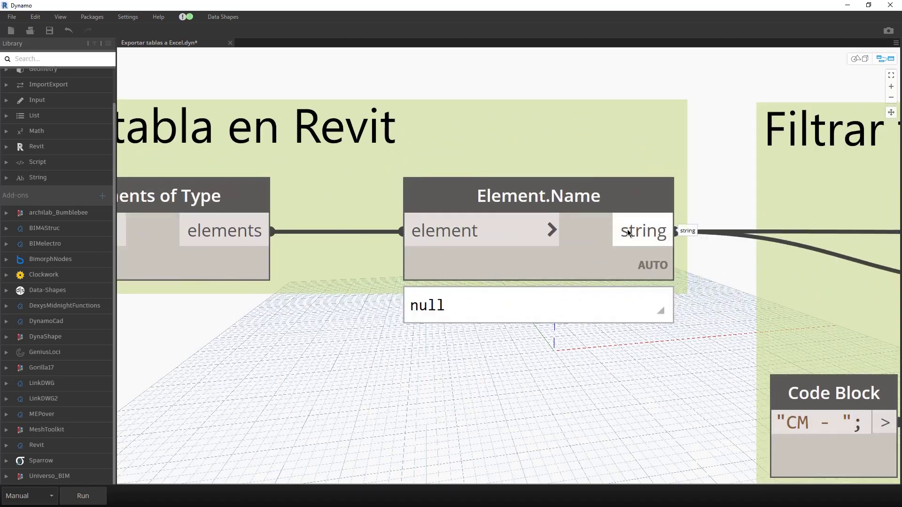
- Run the graph and inspect the list of schedule names output by the Element.Name node
{"action": "mouse_move", "coordinate": [234, 258]}
{"action": "left_click", "coordinate": [90, 497]}
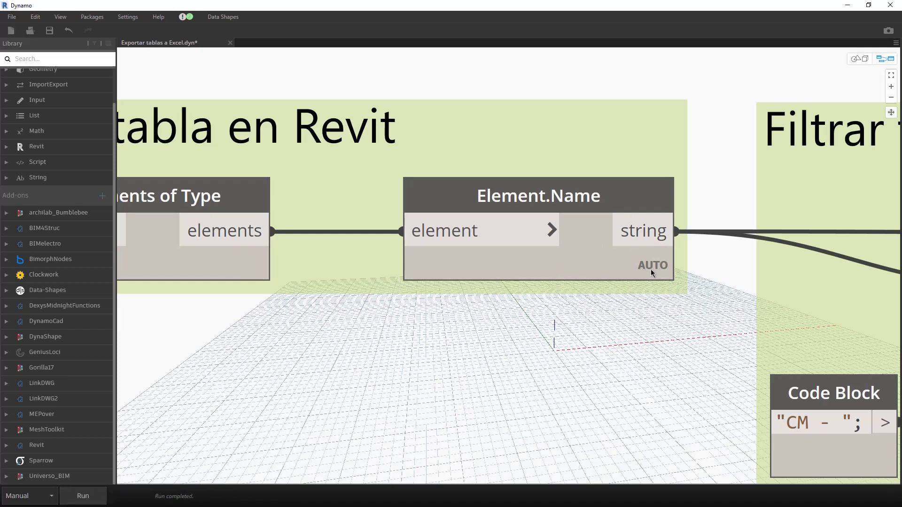
{"action": "mouse_move", "coordinate": [653, 272]}
{"action": "left_click", "coordinate": [654, 303]}
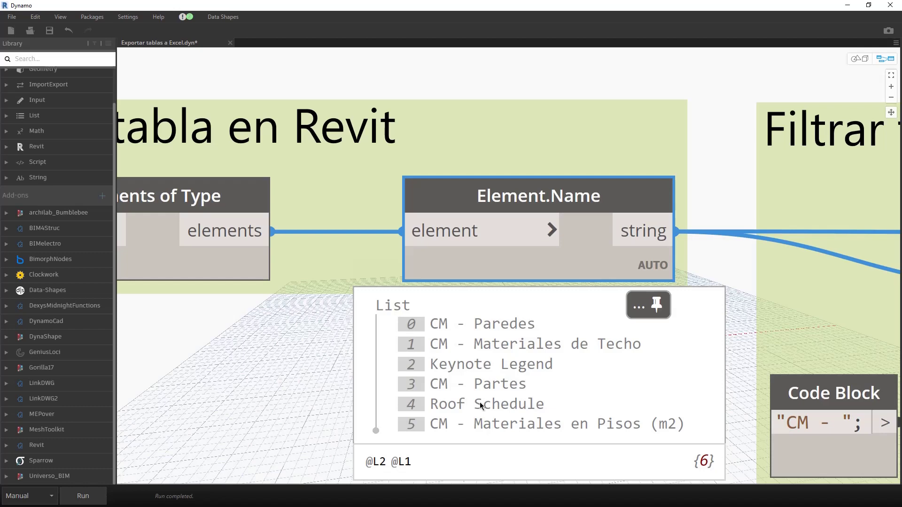
{"action": "scroll", "coordinate": [24, 122], "scroll_direction": "up", "scroll_amount": 2}
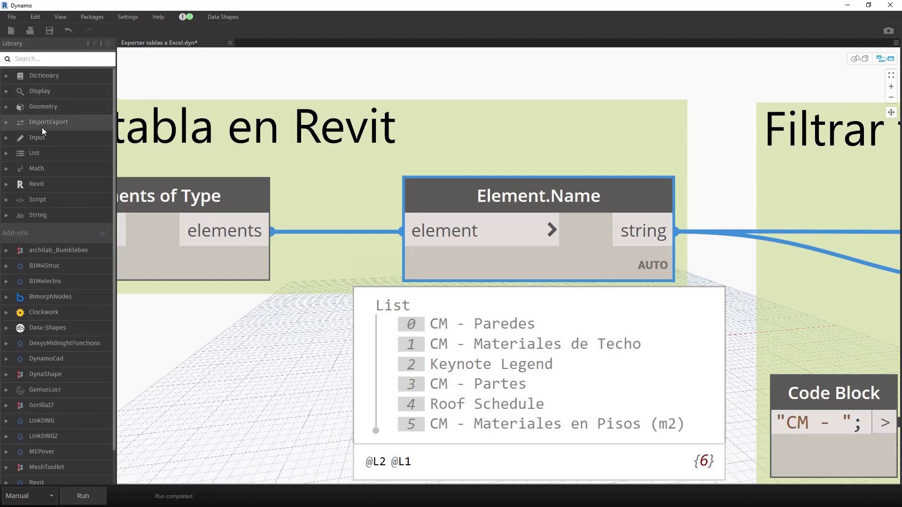
{"action": "scroll", "coordinate": [285, 311], "scroll_direction": "down", "scroll_amount": 5}
{"action": "middle_click_drag", "start_coordinate": [283, 312], "coordinate": [324, 286]}
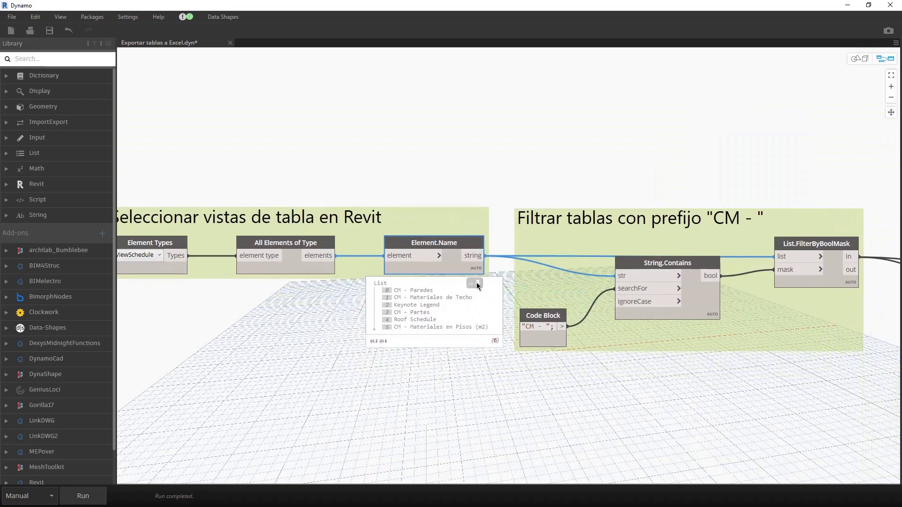
- Examine the "CM - " prefix filter group and check the in and out lists of the List.FilterByBoolMask node
{"action": "middle_click_drag", "start_coordinate": [617, 227], "coordinate": [515, 212]}
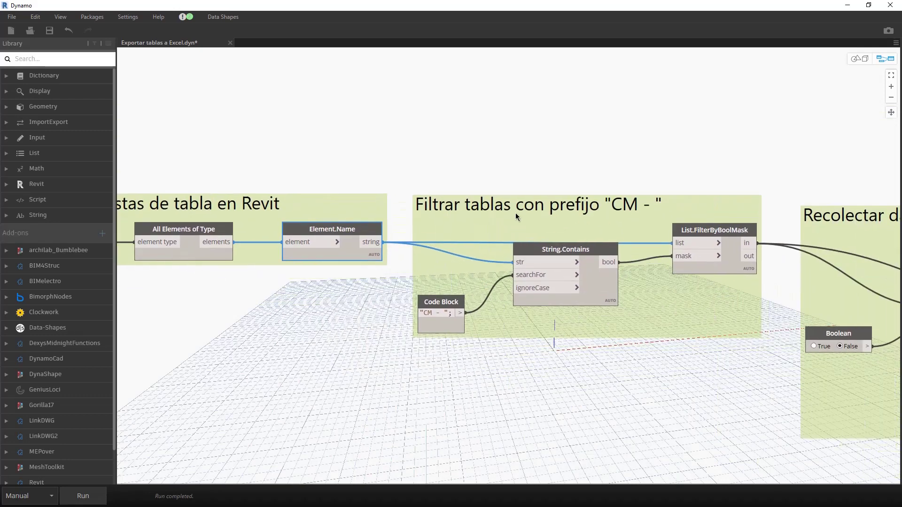
{"action": "scroll", "coordinate": [602, 231], "scroll_direction": "up", "scroll_amount": 2}
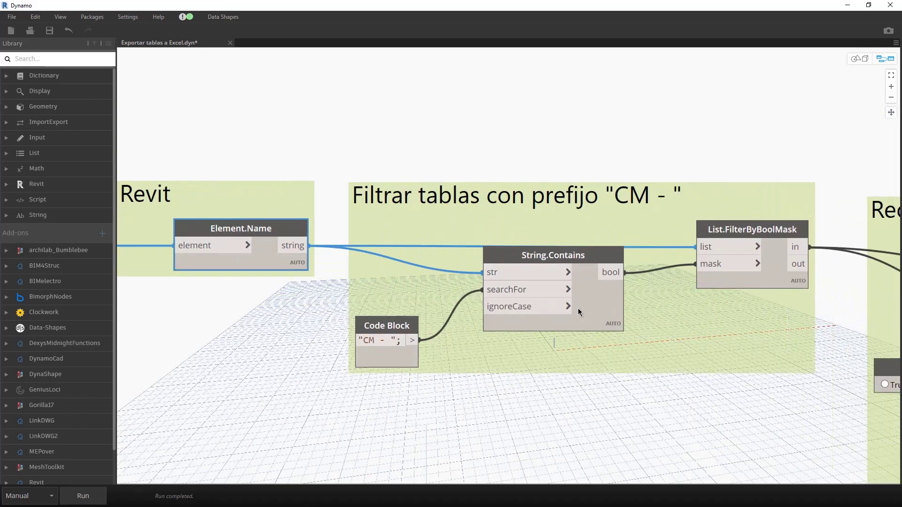
{"action": "mouse_move", "coordinate": [373, 337]}
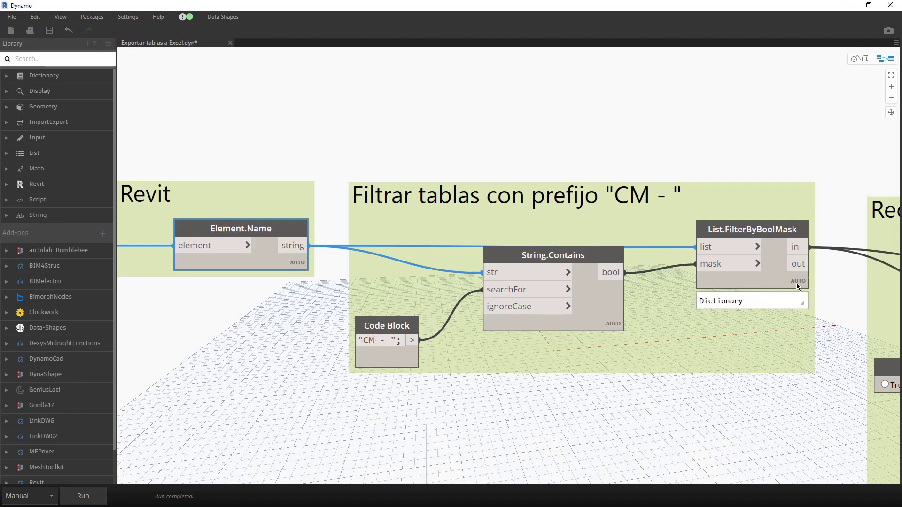
{"action": "mouse_move", "coordinate": [798, 286]}
{"action": "left_click", "coordinate": [797, 305]}
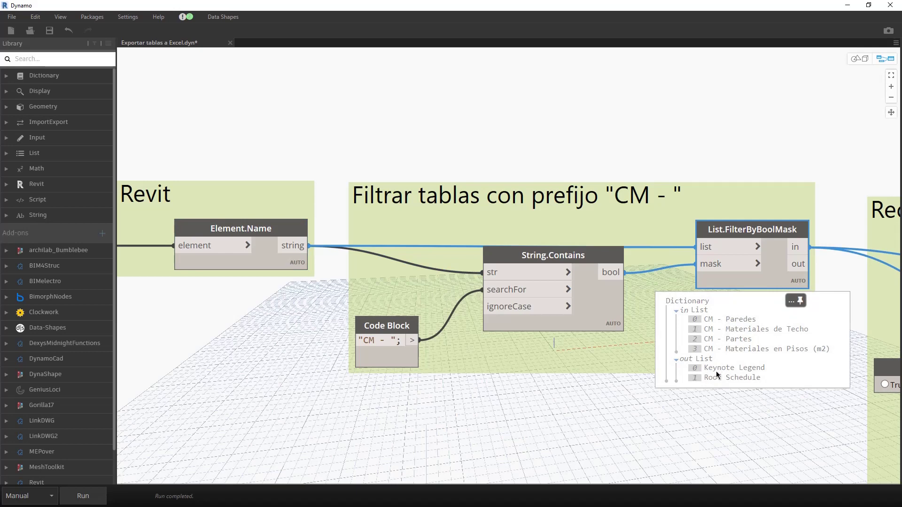
{"action": "left_click", "coordinate": [733, 416]}
{"action": "middle_click_drag", "start_coordinate": [733, 416], "coordinate": [399, 288]}
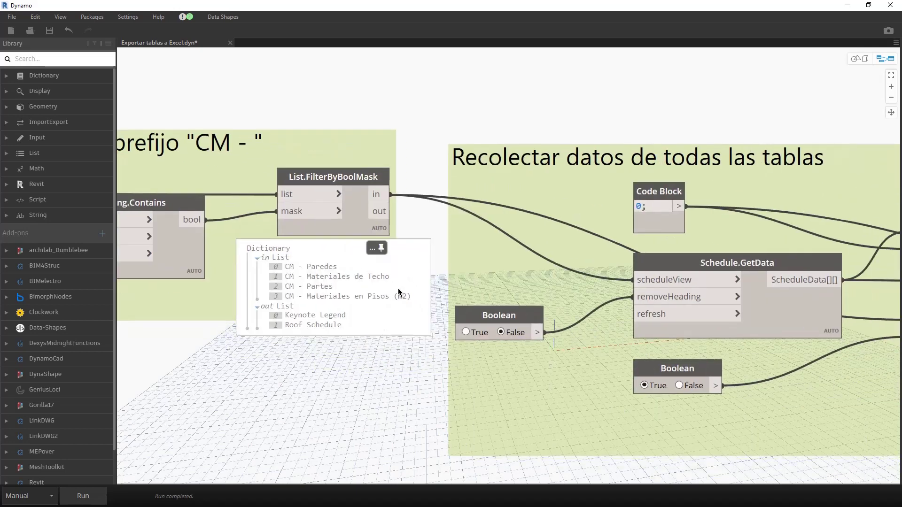
{"action": "left_click", "coordinate": [381, 248]}
- Follow the data collection group to its List.AddItemToEnd node and inspect the combined schedule data there
{"action": "middle_click_drag", "start_coordinate": [741, 225], "coordinate": [565, 226]}
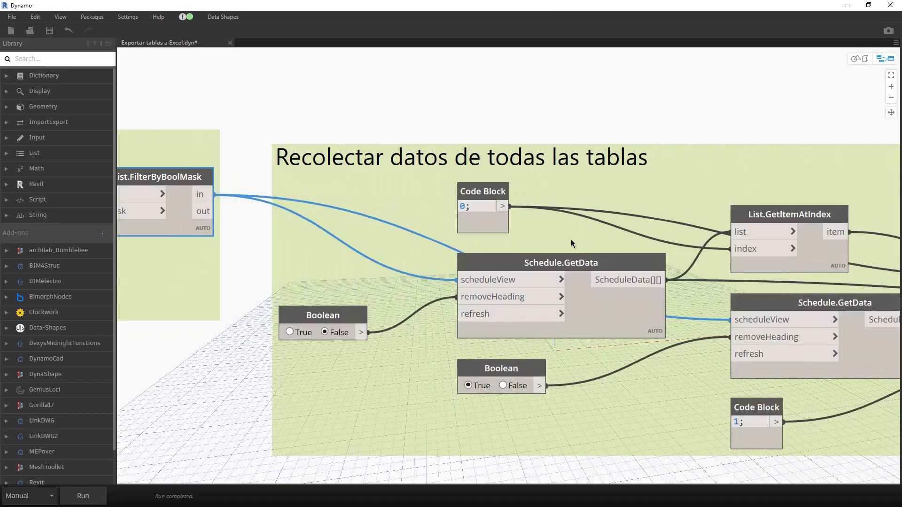
{"action": "middle_click_drag", "start_coordinate": [755, 246], "coordinate": [531, 227]}
{"action": "middle_click_drag", "start_coordinate": [691, 244], "coordinate": [437, 238]}
{"action": "scroll", "coordinate": [775, 277], "scroll_direction": "up", "scroll_amount": 5}
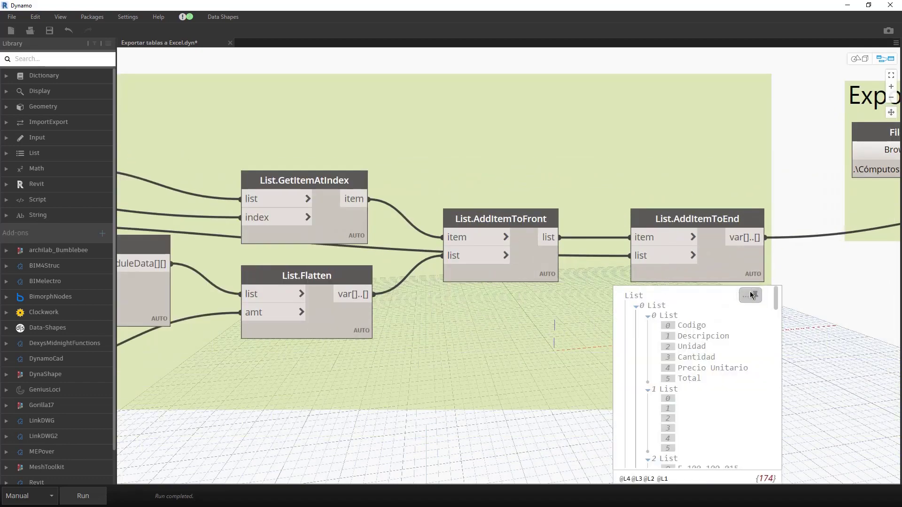
{"action": "left_click", "coordinate": [751, 293]}
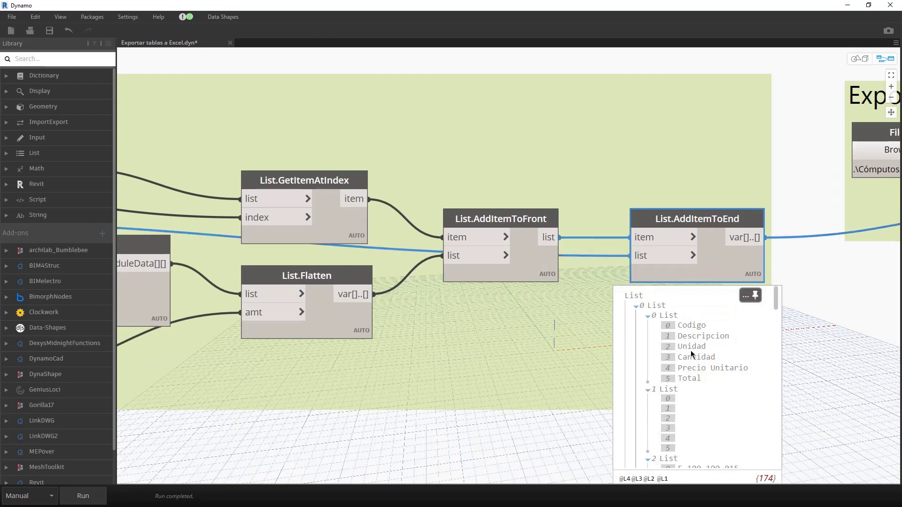
{"action": "scroll", "coordinate": [690, 367], "scroll_direction": "down", "scroll_amount": 10}
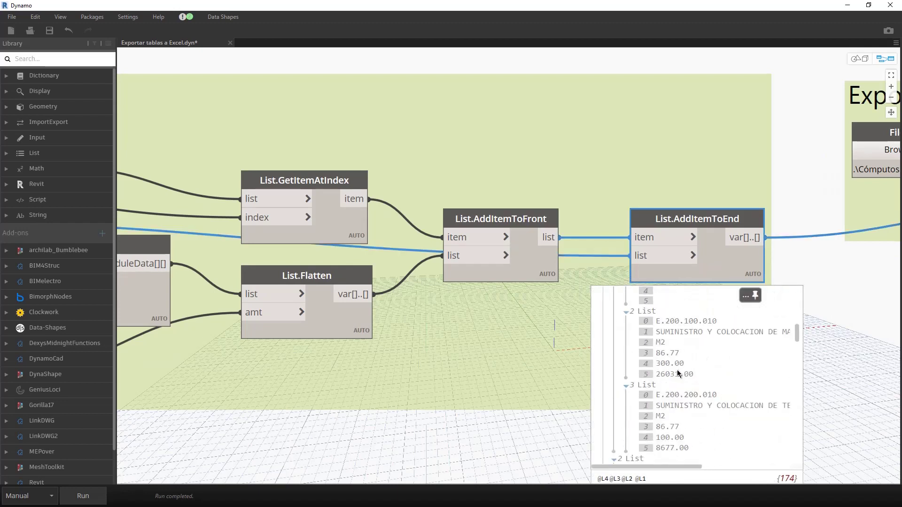
{"action": "left_click", "coordinate": [755, 297]}
- Examine the Exportar resultados group, including its File Path and Data.ExportCSV nodes
{"action": "scroll", "coordinate": [799, 286], "scroll_direction": "down", "scroll_amount": 4}
{"action": "middle_click_drag", "start_coordinate": [805, 282], "coordinate": [495, 315]}
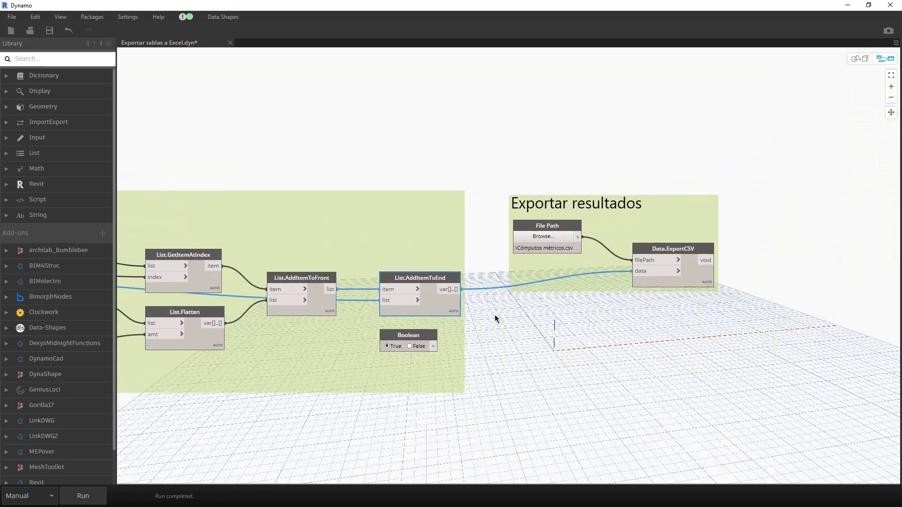
{"action": "scroll", "coordinate": [557, 243], "scroll_direction": "up", "scroll_amount": 5}
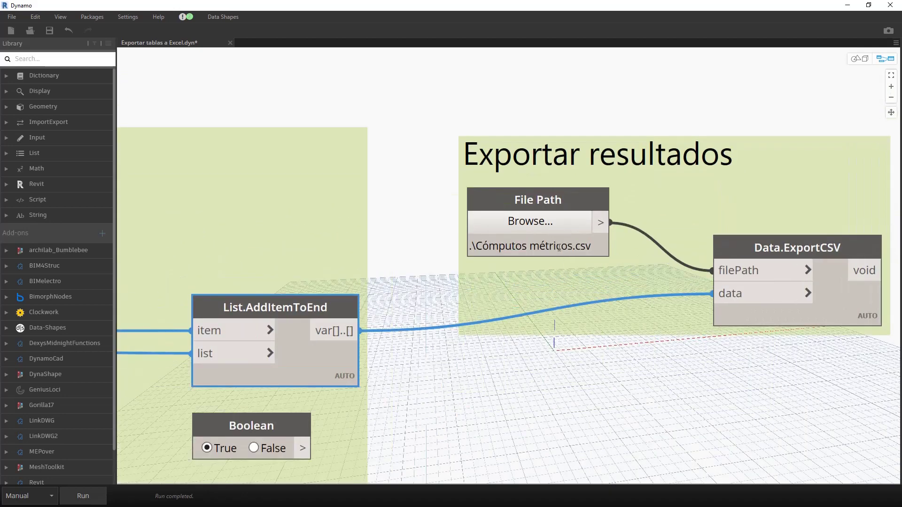
{"action": "left_click", "coordinate": [575, 231]}
- Run the graph again, switch to the project folder in File Explorer and open Cómputos métricos.csv in Excel
{"action": "scroll", "coordinate": [378, 280], "scroll_direction": "down", "scroll_amount": 8}
{"action": "left_click", "coordinate": [92, 500]}
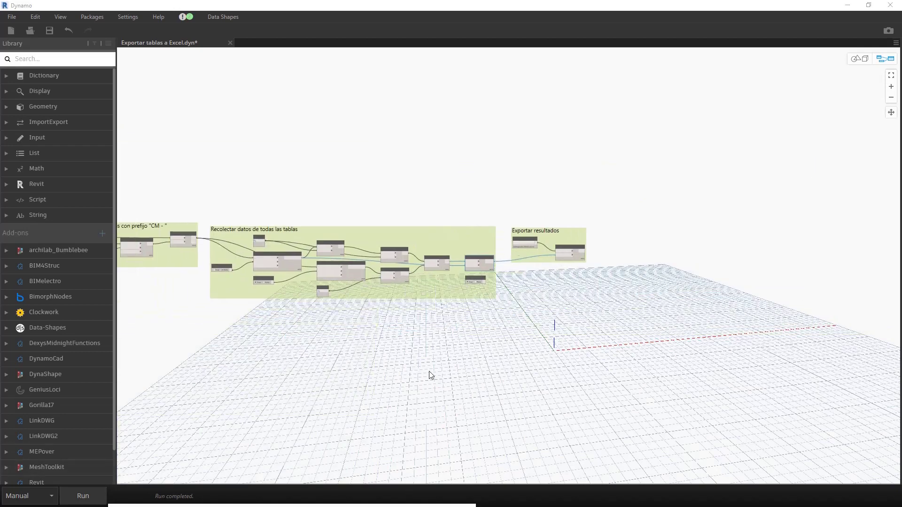
{"action": "key", "text": "alt+Tab"}
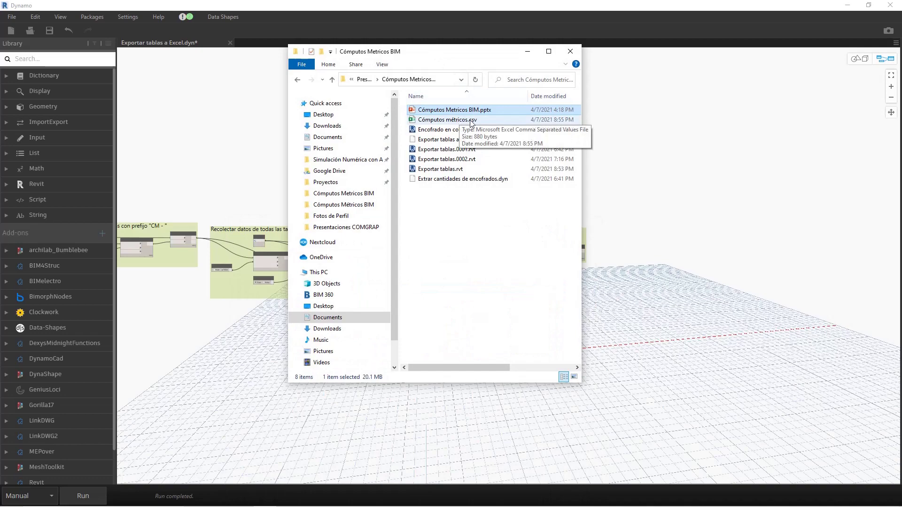
{"action": "left_click", "coordinate": [467, 120]}
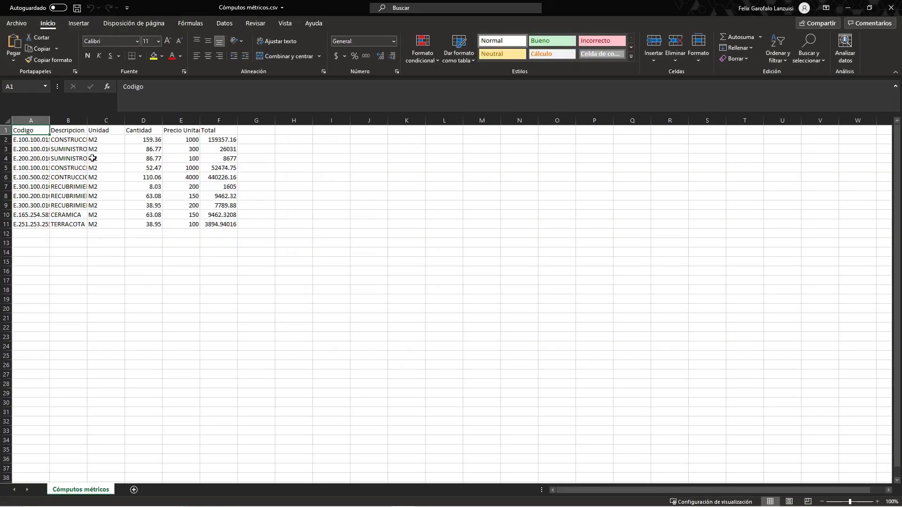
- Fit the Codigo and Descripcion columns to their contents and review the exported descriptions in B2:B11, including CERAMICA and TERRACOTA
{"action": "double_click", "coordinate": [49, 120]}
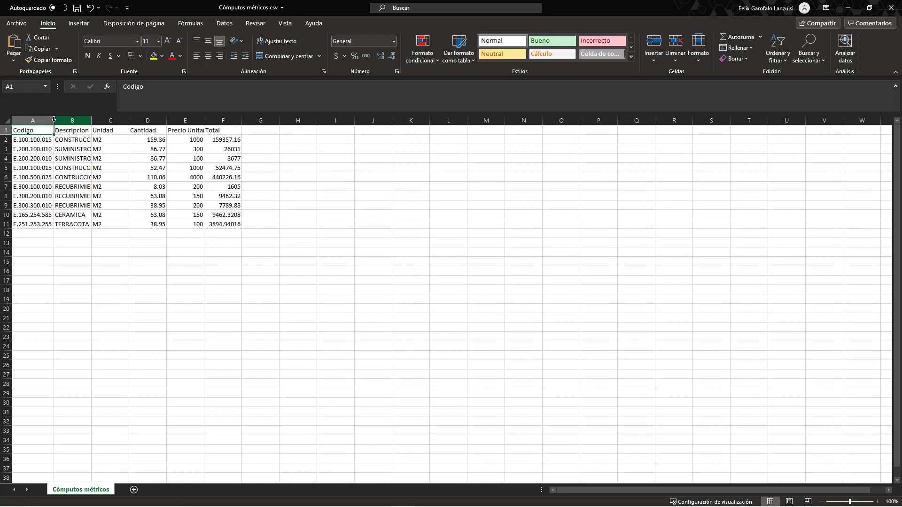
{"action": "double_click", "coordinate": [92, 120]}
{"action": "left_click", "coordinate": [234, 141]}
{"action": "left_click_drag", "start_coordinate": [233, 147], "coordinate": [228, 222]}
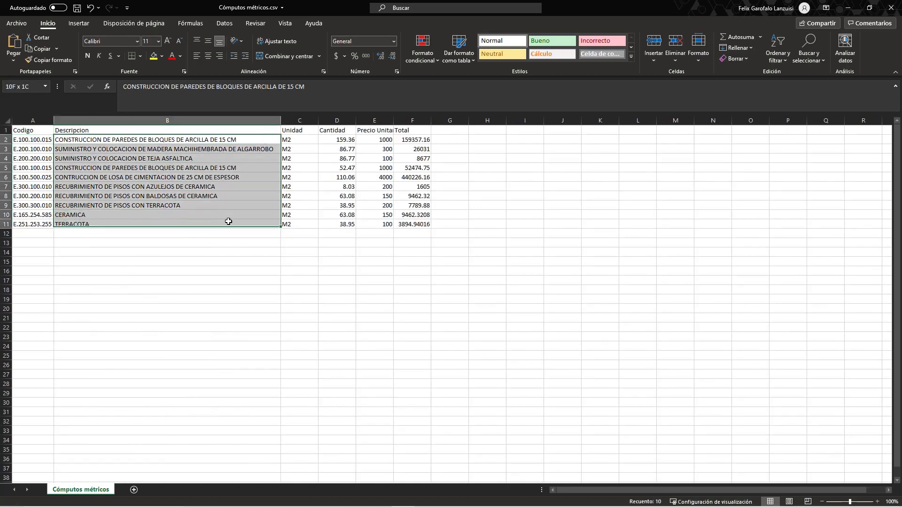
{"action": "left_click", "coordinate": [104, 216]}
{"action": "left_click_drag", "start_coordinate": [123, 214], "coordinate": [121, 224]}
{"action": "left_click", "coordinate": [121, 214]}
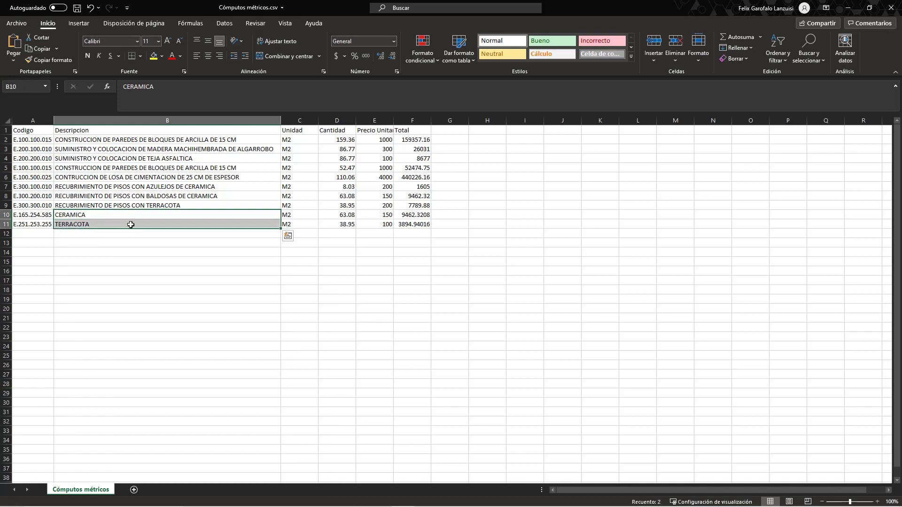
- Add an AutoSum of the Total column in F12 and apply the accounting currency format to it
{"action": "left_click", "coordinate": [411, 234]}
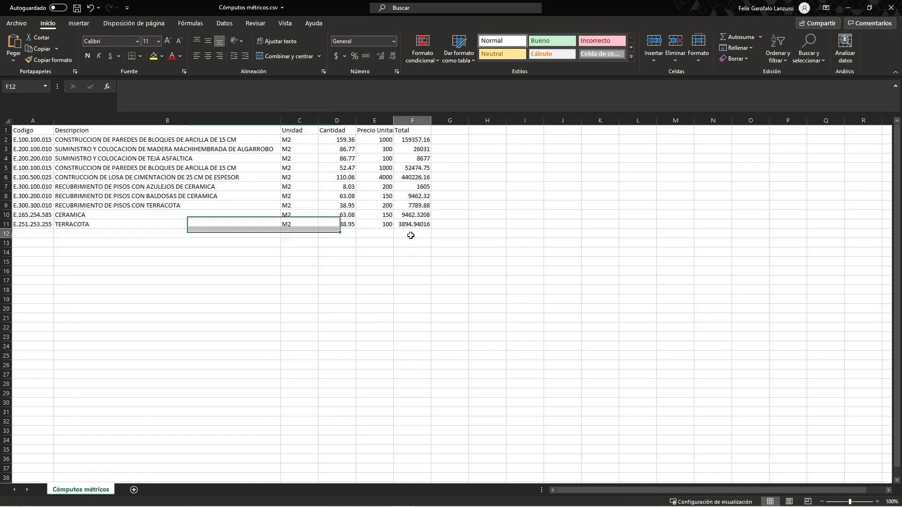
{"action": "left_click", "coordinate": [740, 40]}
{"action": "left_click", "coordinate": [740, 39]}
{"action": "left_click", "coordinate": [416, 232]}
{"action": "left_click", "coordinate": [336, 56]}
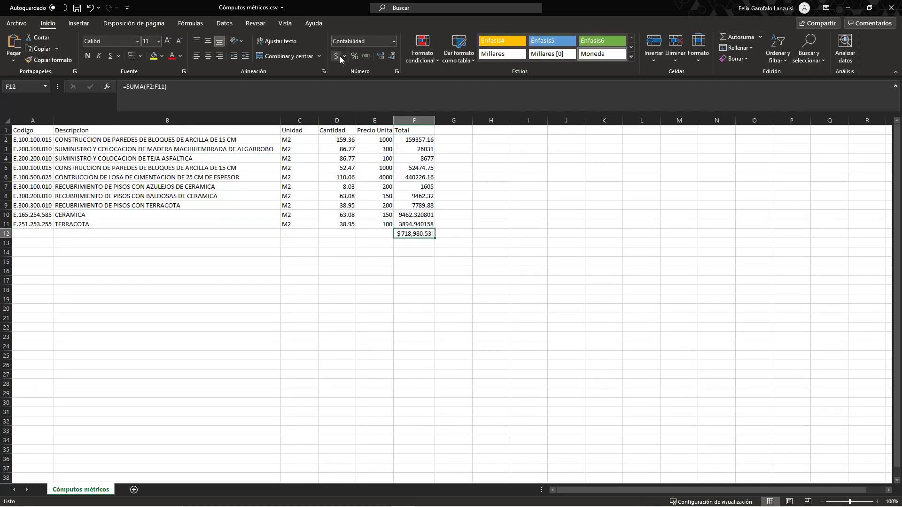
{"action": "left_click", "coordinate": [454, 224]}
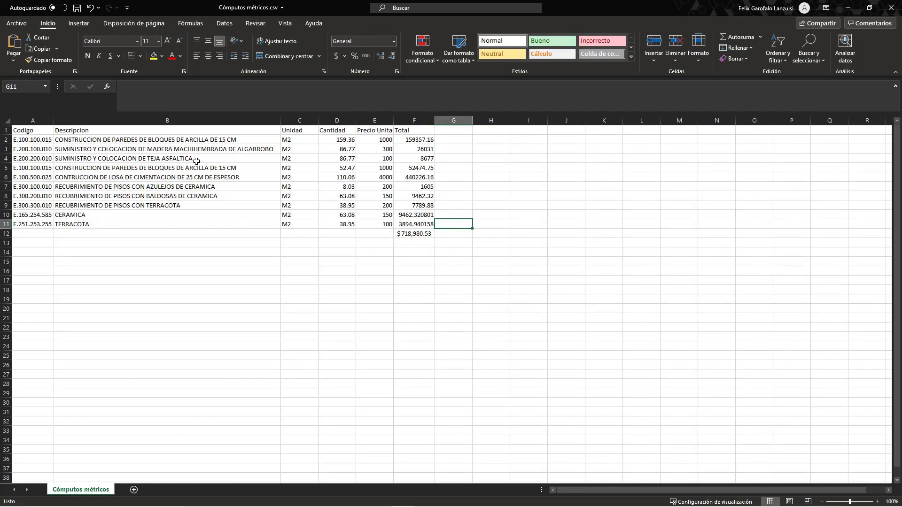
- Review the exported descriptions in B2:B11 and the summed total in F12
{"action": "left_click", "coordinate": [176, 133]}
{"action": "left_click_drag", "start_coordinate": [182, 141], "coordinate": [193, 225]}
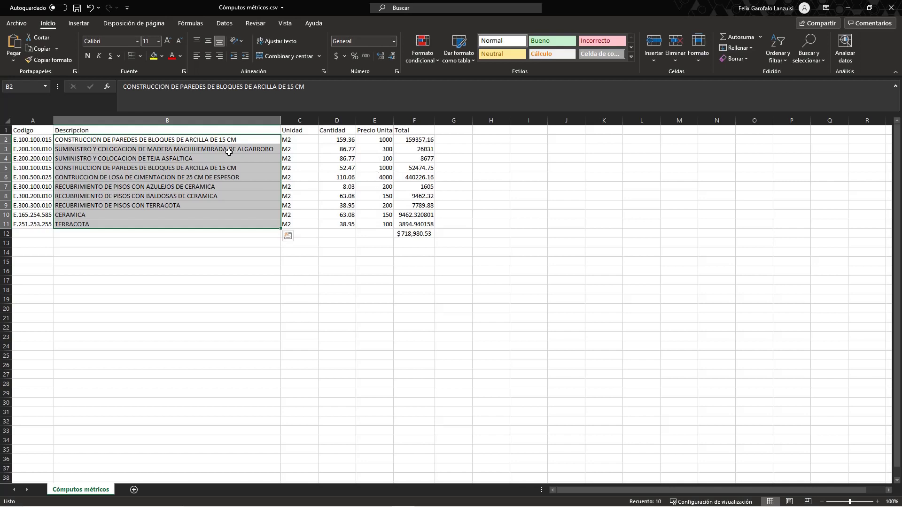
{"action": "left_click", "coordinate": [421, 233]}
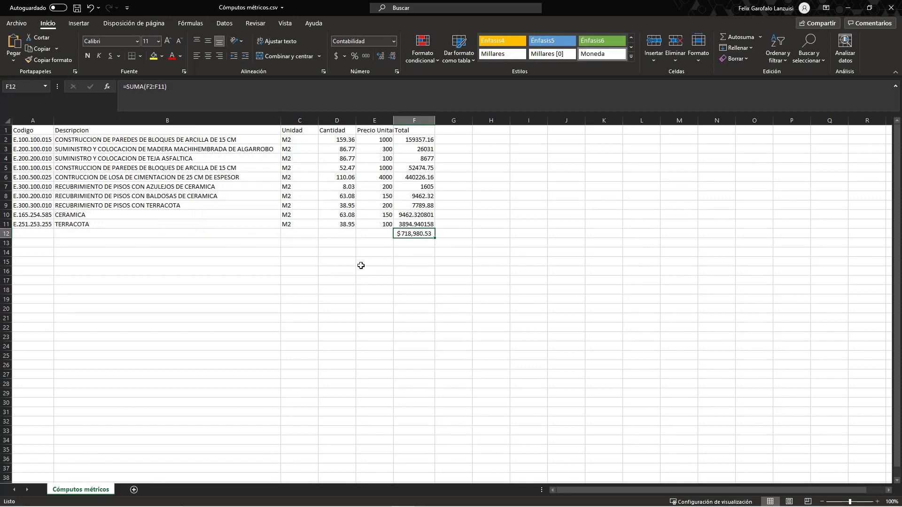
- Minimize Excel, dismiss the project folder window and close Dynamo without saving the changes to Exportar tablas a Excel.dyn
{"action": "left_click", "coordinate": [848, 13]}
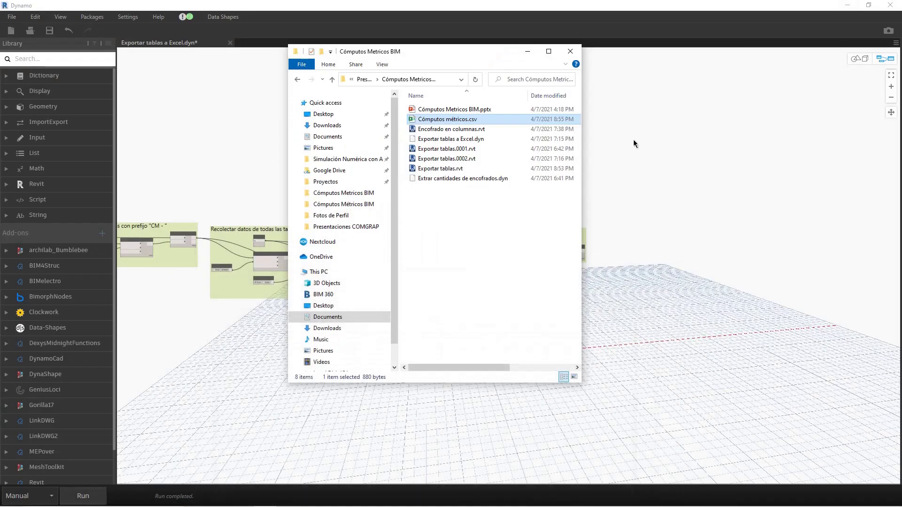
{"action": "left_click", "coordinate": [564, 61]}
{"action": "double_click", "coordinate": [494, 6]}
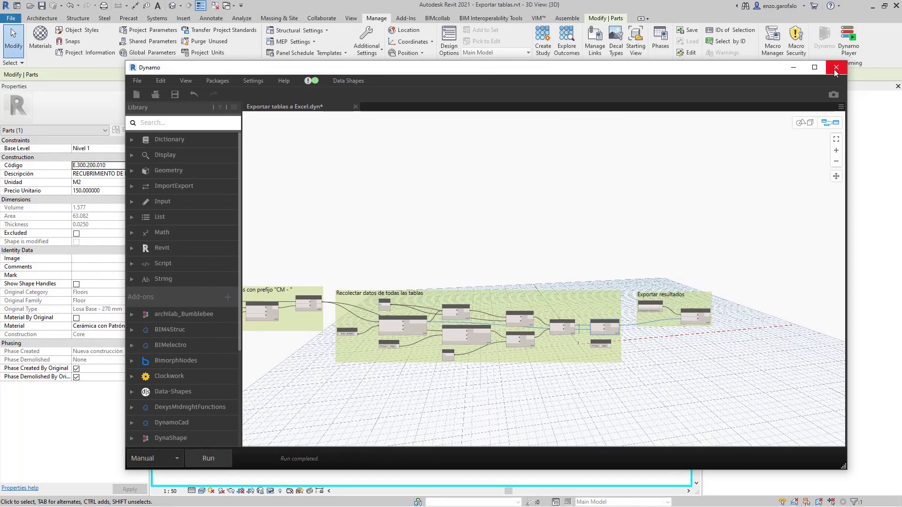
{"action": "left_click", "coordinate": [836, 71]}
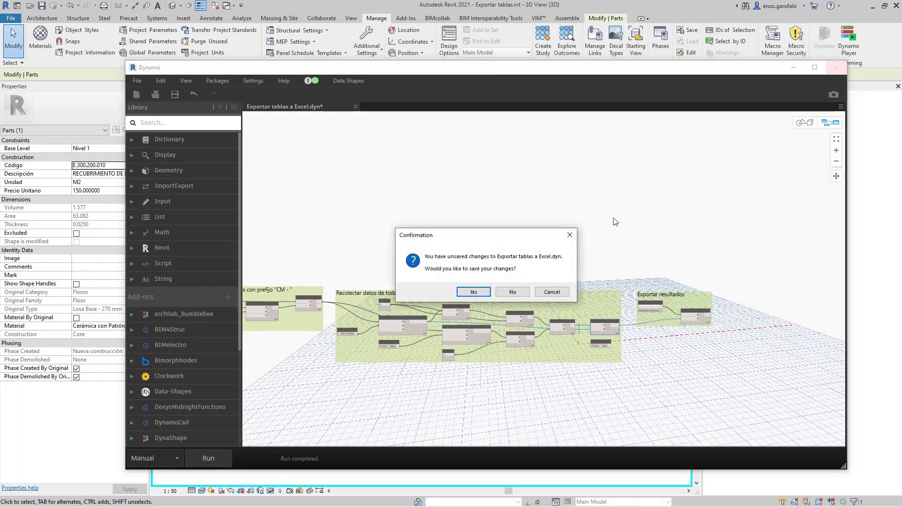
{"action": "left_click", "coordinate": [513, 292]}
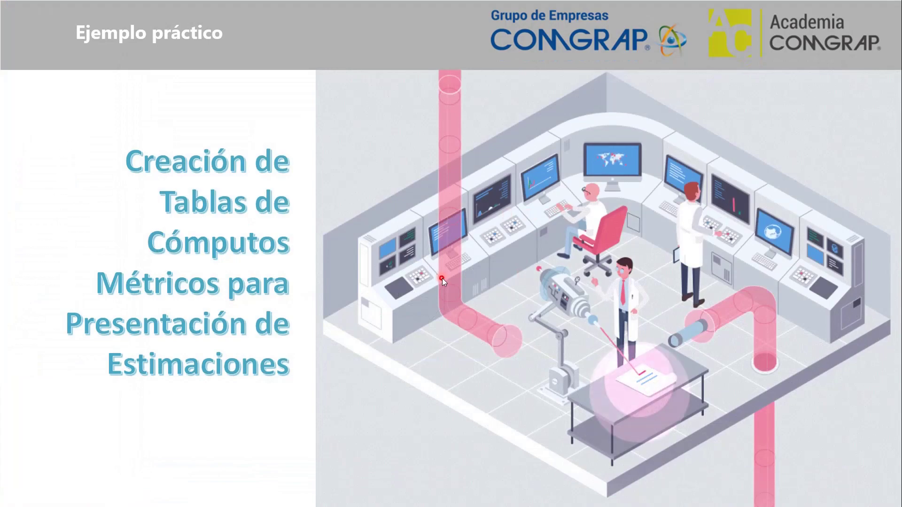
- Return to Revit, close Exportar tablas.rvt with its changes saved, and open the recent model Encofrado en columnas
{"action": "key", "text": "alt+Tab"}
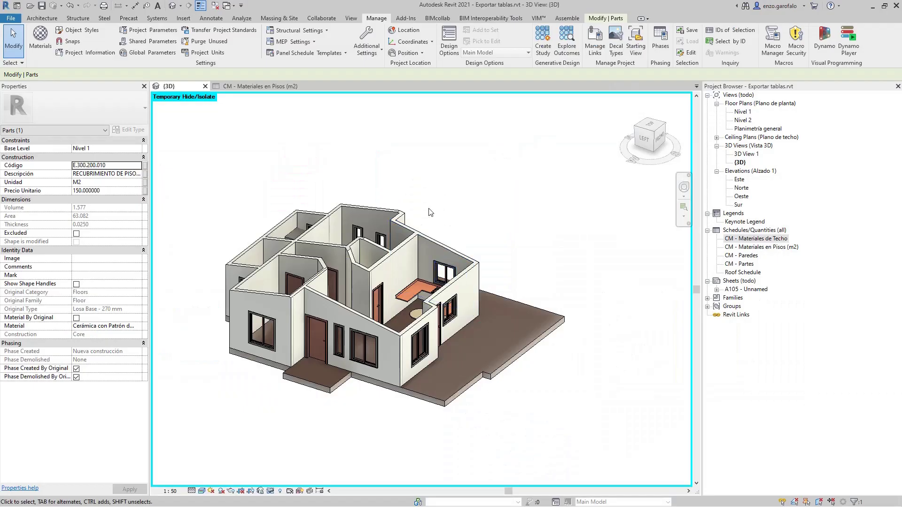
{"action": "left_click", "coordinate": [205, 87]}
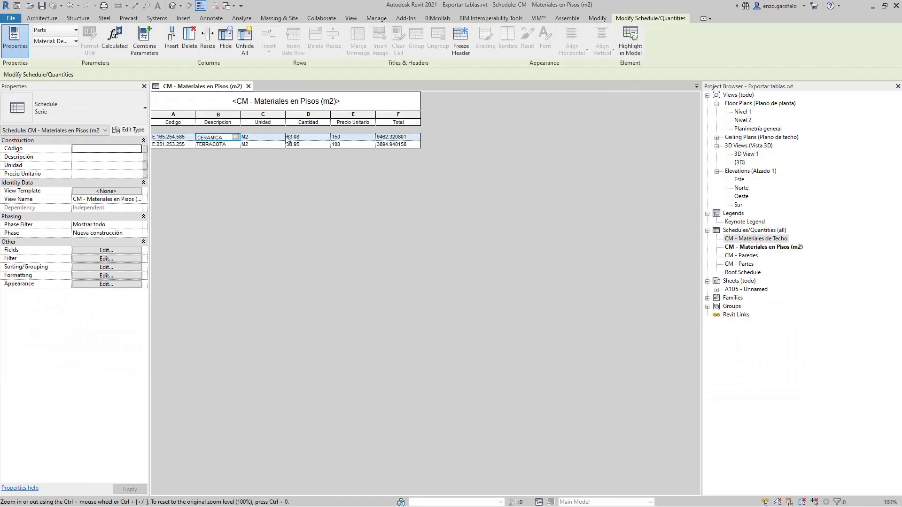
{"action": "left_click", "coordinate": [248, 86]}
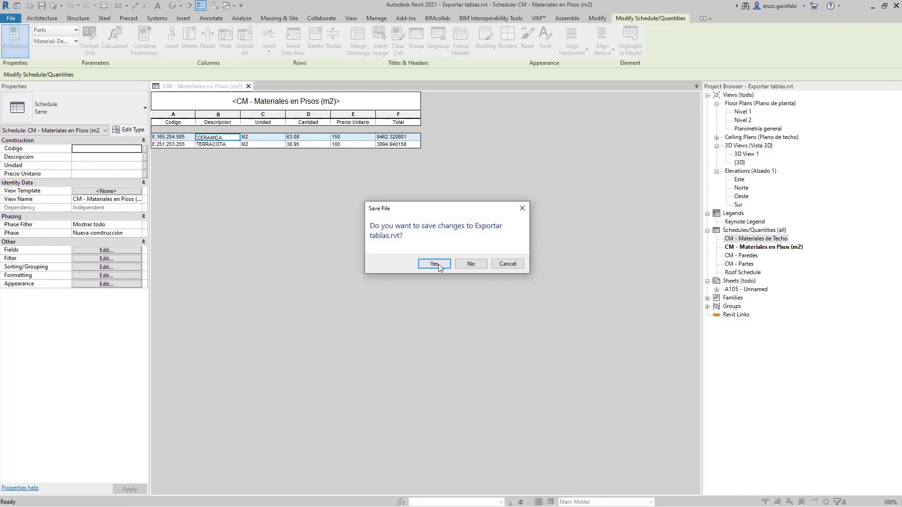
{"action": "left_click", "coordinate": [437, 262]}
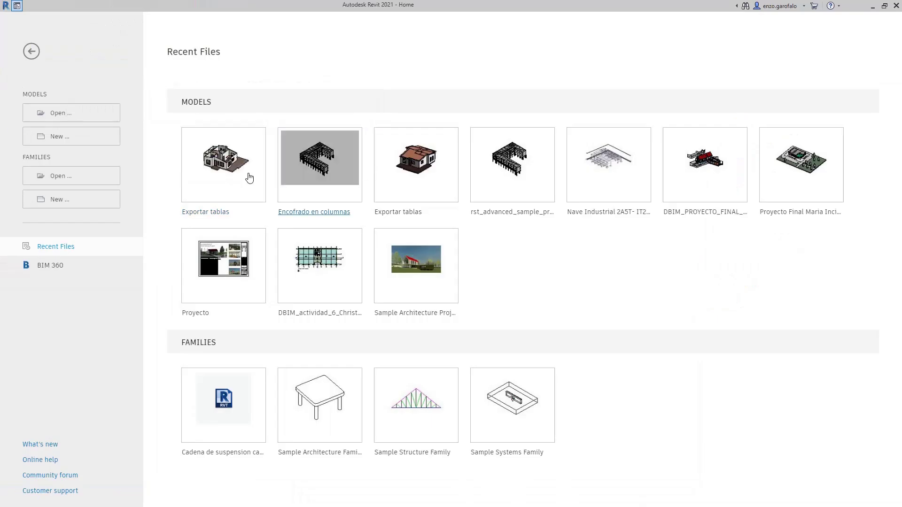
{"action": "left_click", "coordinate": [315, 173]}
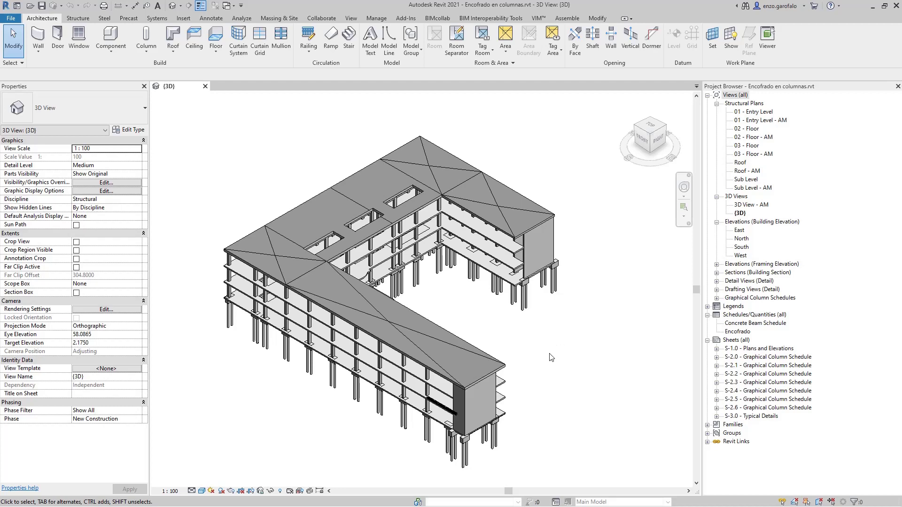
- Examine the 450 x 600mm concrete columns between 03 - Floor and Roof, including their exposed faces and Área de encofrado property
{"action": "middle_click_drag", "start_coordinate": [522, 356], "coordinate": [428, 267], "text": "shift"}
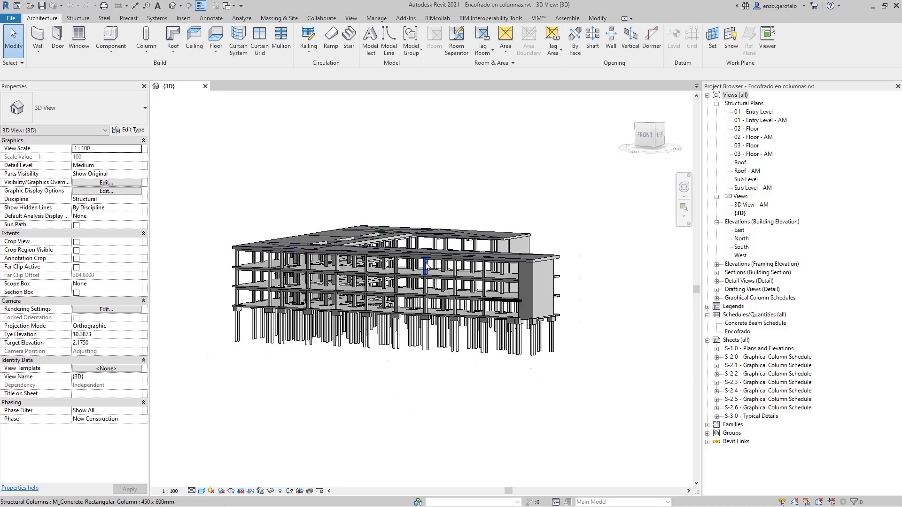
{"action": "scroll", "coordinate": [426, 264], "scroll_direction": "up", "scroll_amount": 4}
{"action": "left_click", "coordinate": [426, 267]}
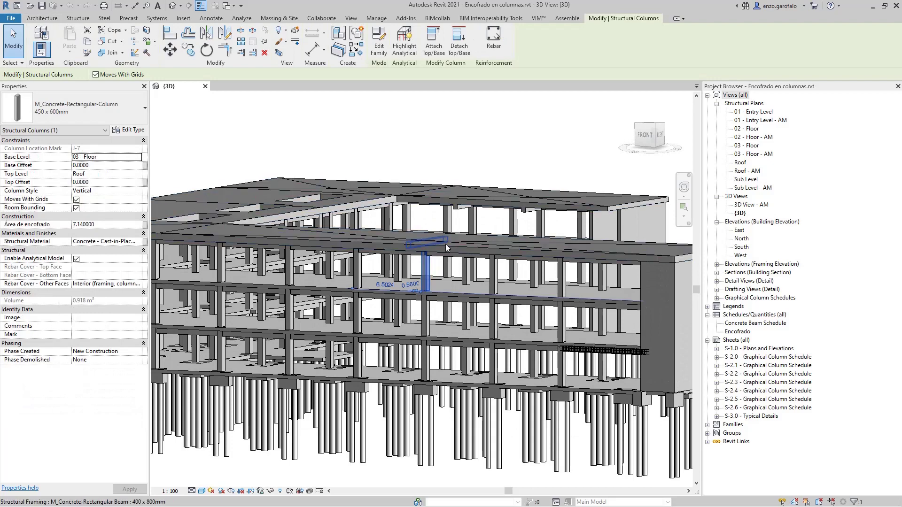
{"action": "middle_click_drag", "start_coordinate": [446, 244], "coordinate": [422, 269], "text": "shift"}
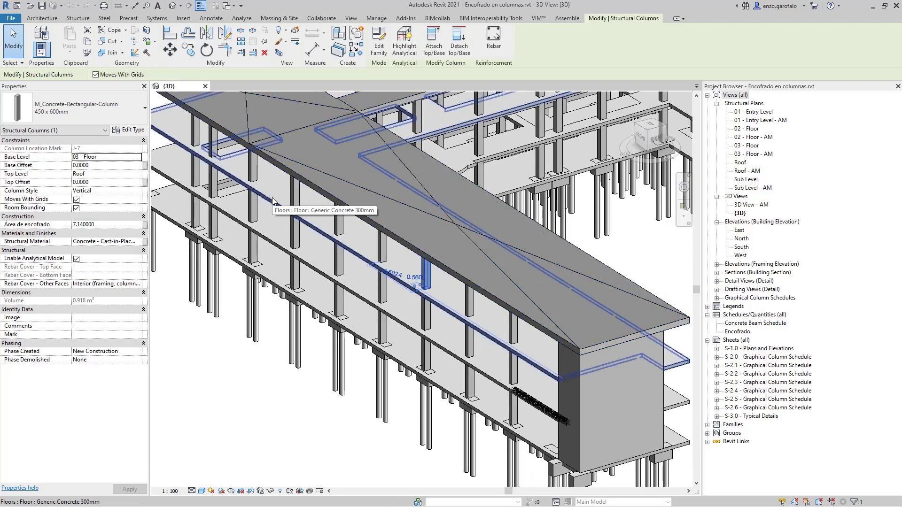
{"action": "scroll", "coordinate": [386, 246], "scroll_direction": "up", "scroll_amount": 5}
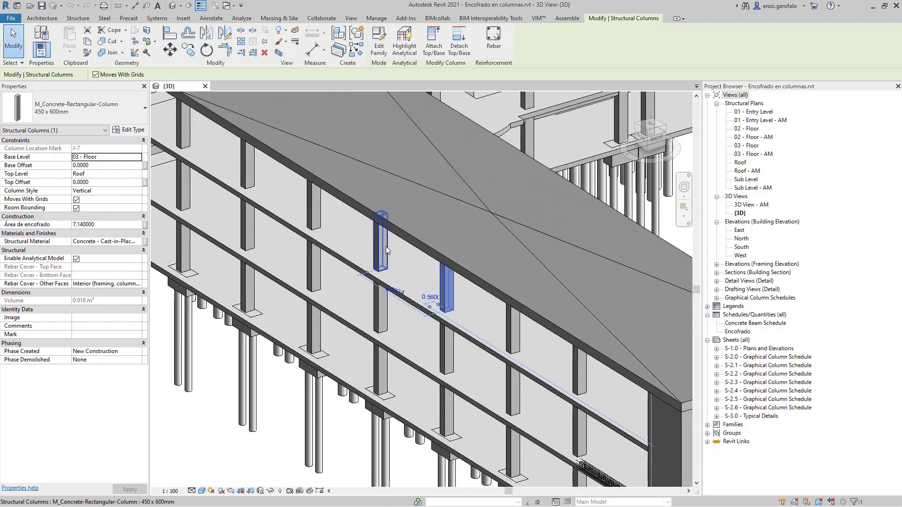
{"action": "scroll", "coordinate": [381, 217], "scroll_direction": "up", "scroll_amount": 3}
{"action": "middle_click_drag", "start_coordinate": [380, 252], "coordinate": [418, 205], "text": "shift"}
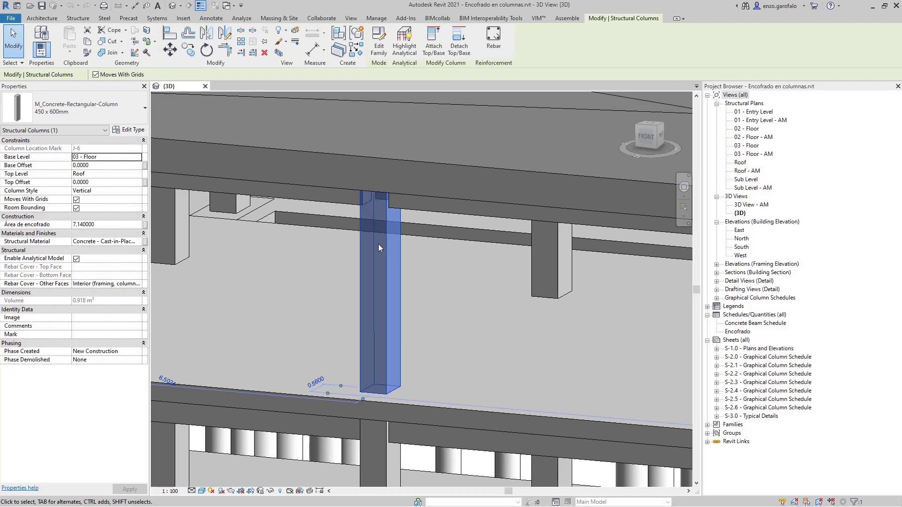
{"action": "scroll", "coordinate": [378, 243], "scroll_direction": "down", "scroll_amount": 3}
{"action": "middle_click_drag", "start_coordinate": [379, 243], "coordinate": [381, 320], "text": "shift"}
{"action": "scroll", "coordinate": [373, 313], "scroll_direction": "down", "scroll_amount": 5}
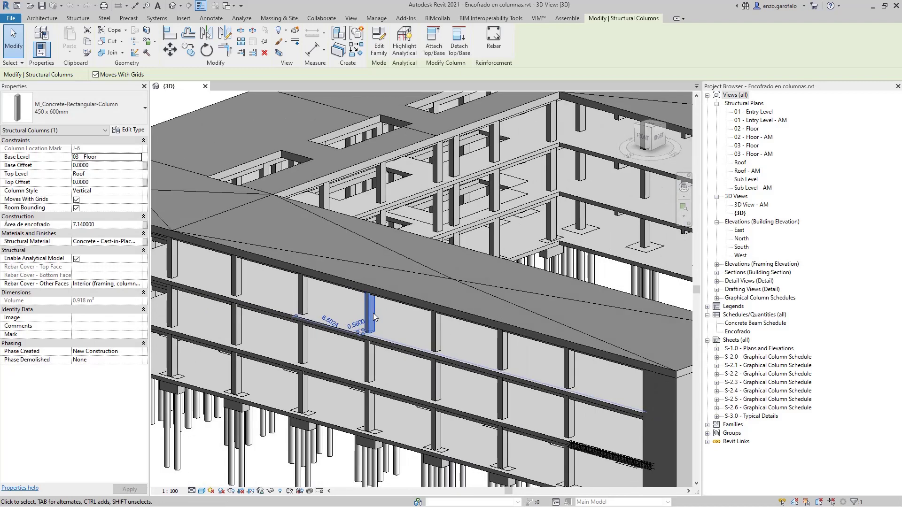
{"action": "key", "text": "Escape"}
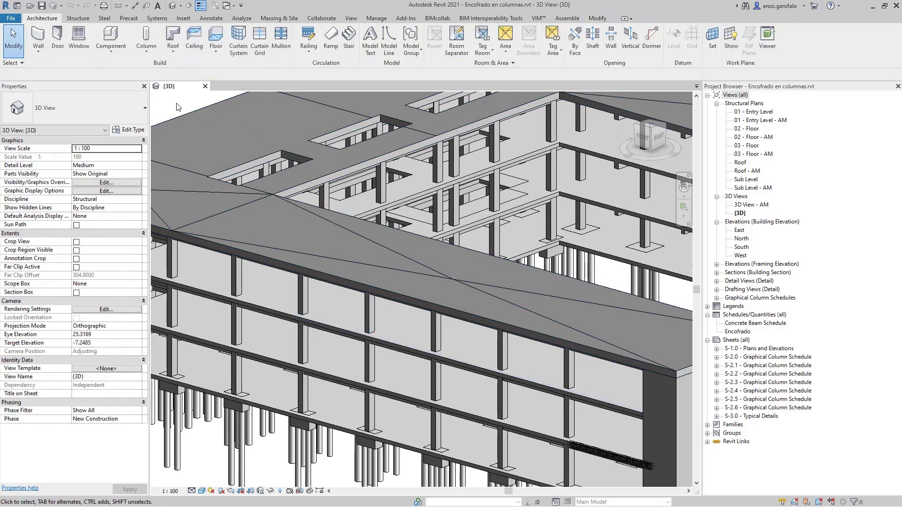
- Inspect the Área de encofrado project parameter's properties and its checked categories, then close the dialogs without changes
{"action": "left_click", "coordinate": [383, 20]}
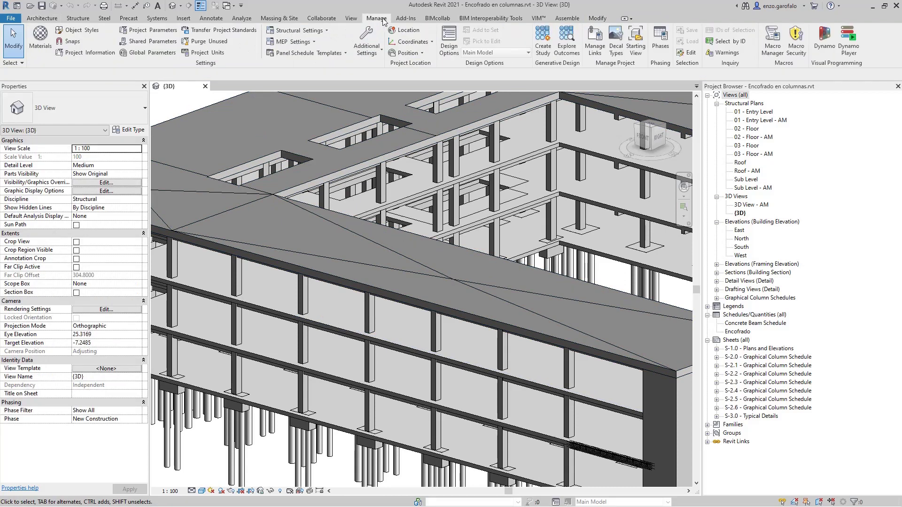
{"action": "left_click", "coordinate": [138, 31]}
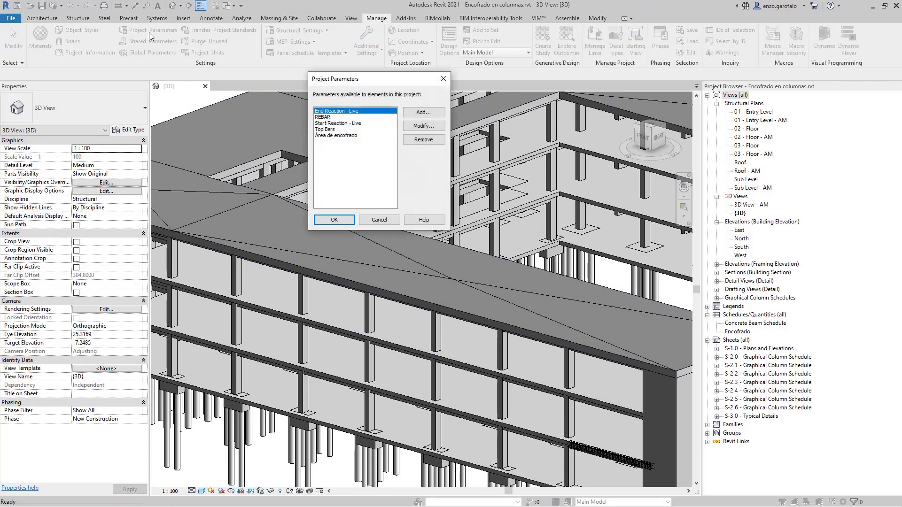
{"action": "left_click", "coordinate": [342, 135]}
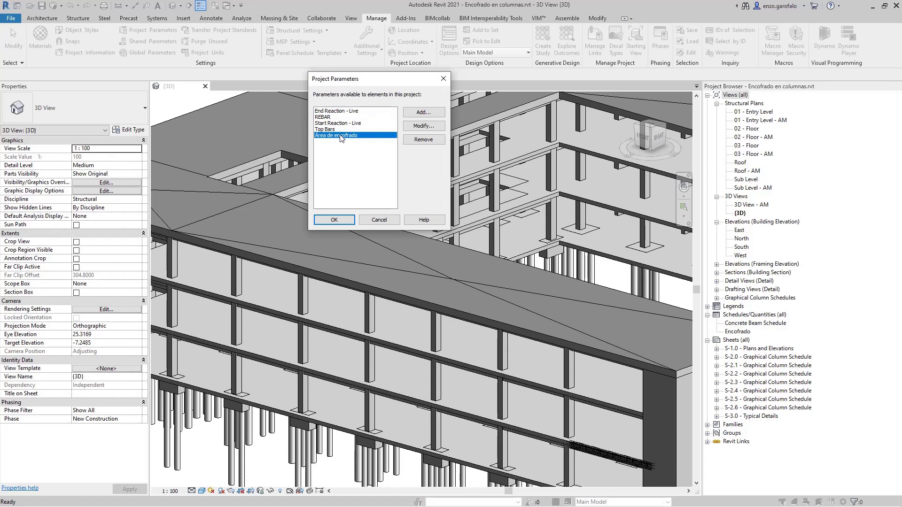
{"action": "double_click", "coordinate": [341, 136]}
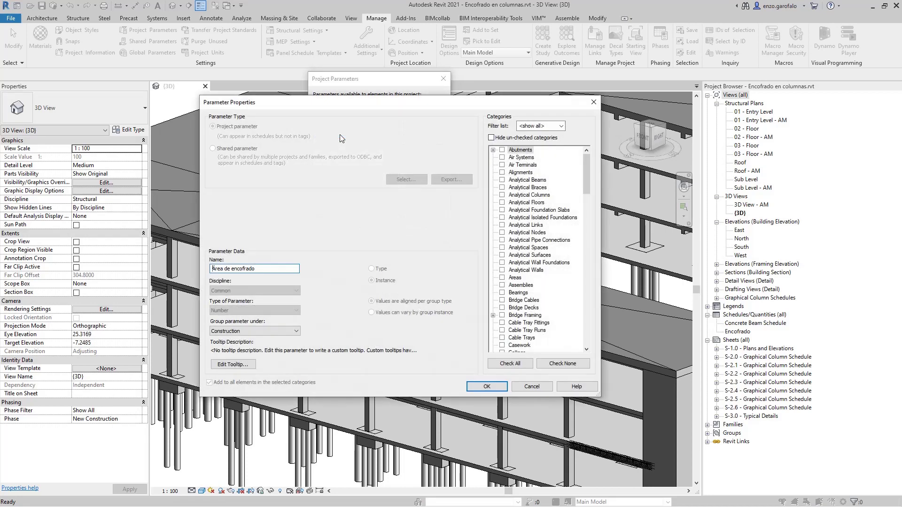
{"action": "left_click_drag", "start_coordinate": [281, 268], "coordinate": [211, 269]}
{"action": "left_click_drag", "start_coordinate": [459, 109], "coordinate": [430, 114]}
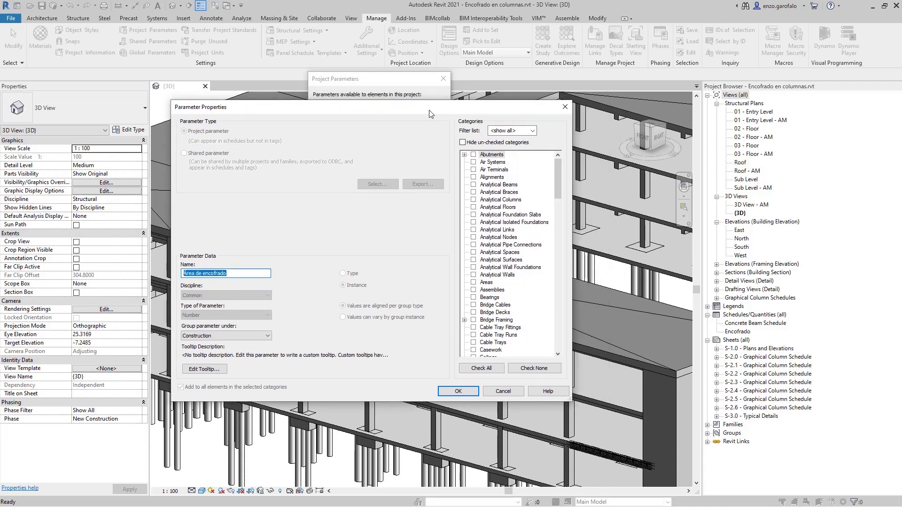
{"action": "left_click", "coordinate": [474, 143]}
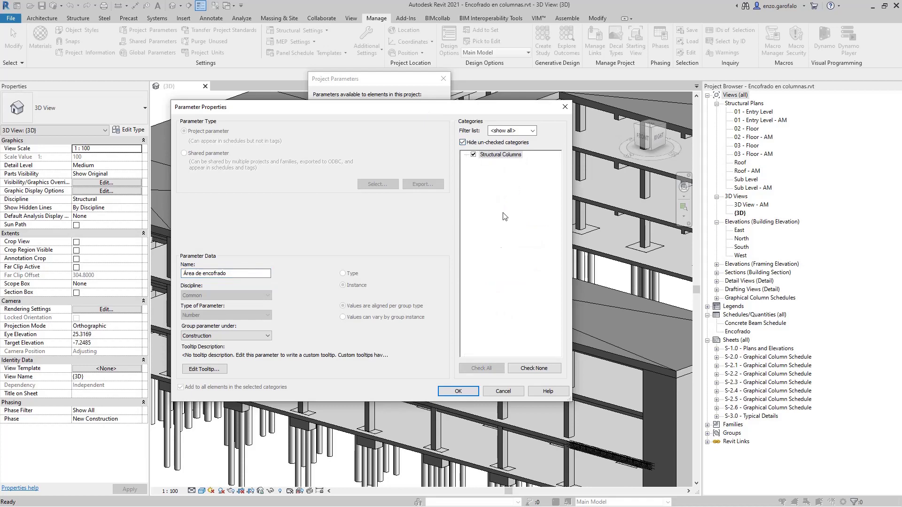
{"action": "left_click", "coordinate": [503, 391]}
{"action": "left_click", "coordinate": [440, 79]}
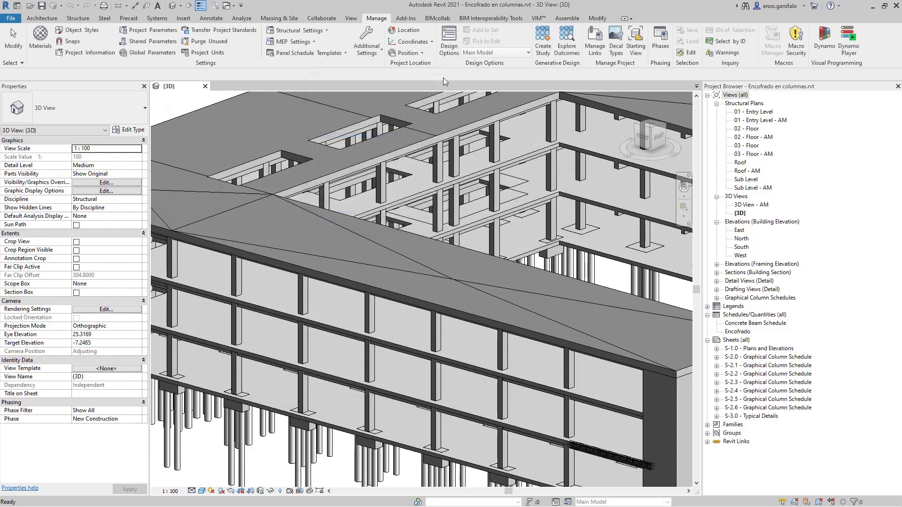
- Set Área de encofrado to 562 for the 450 x 600mm column at location J-6 on 03 - Floor
{"action": "left_click", "coordinate": [373, 312]}
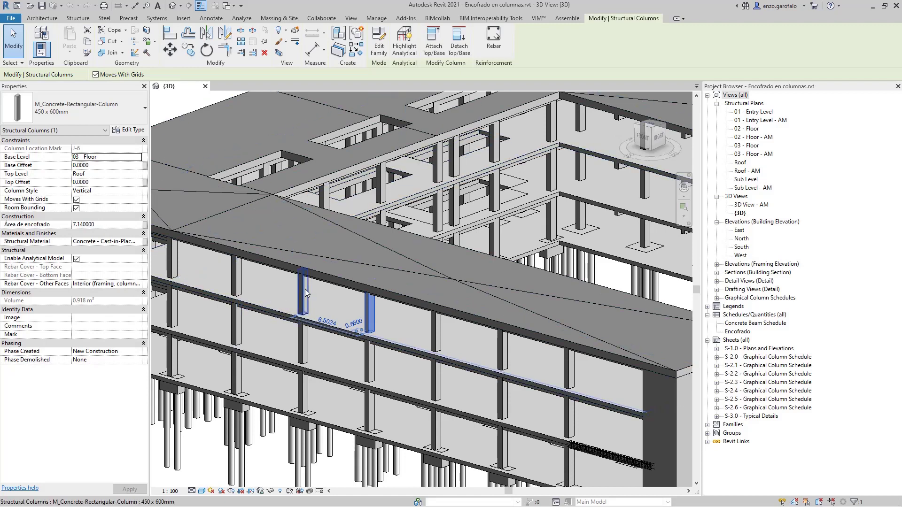
{"action": "left_click", "coordinate": [104, 225]}
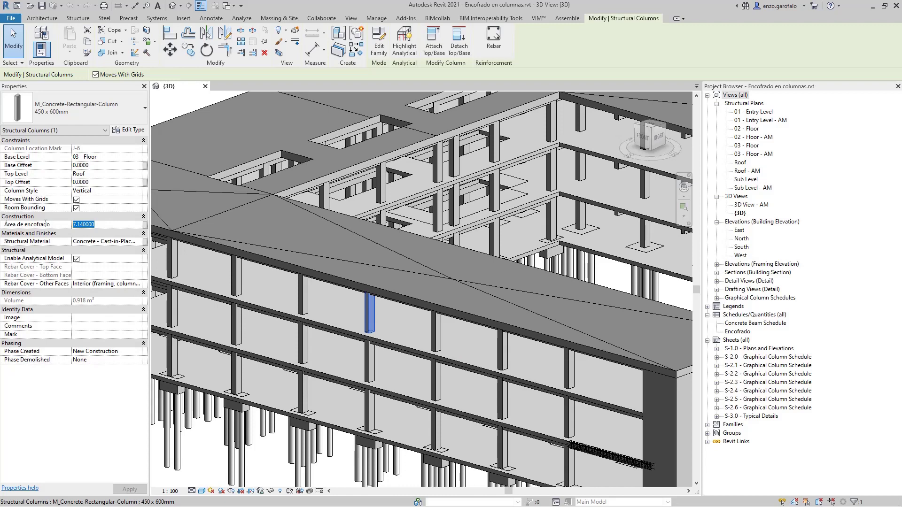
{"action": "type", "text": "562"}
{"action": "key", "text": "Escape"}
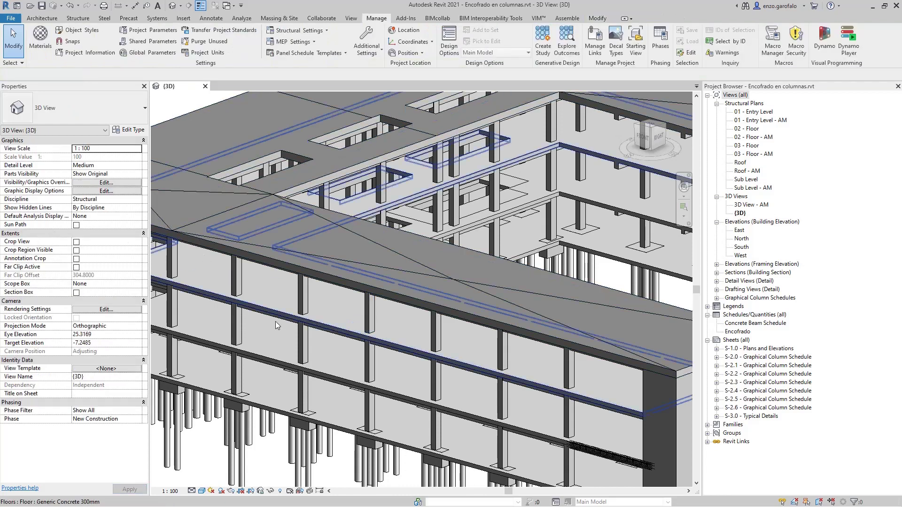
{"action": "left_click", "coordinate": [367, 318]}
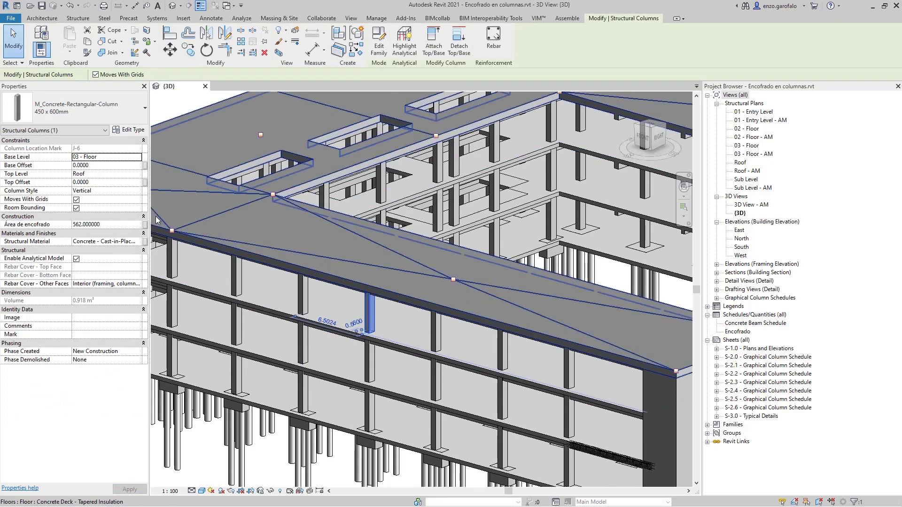
- Select every 450 x 600mm column instance visible in the 3D view to review the columns, and clear the selection
{"action": "scroll", "coordinate": [181, 233], "scroll_direction": "down", "scroll_amount": 4}
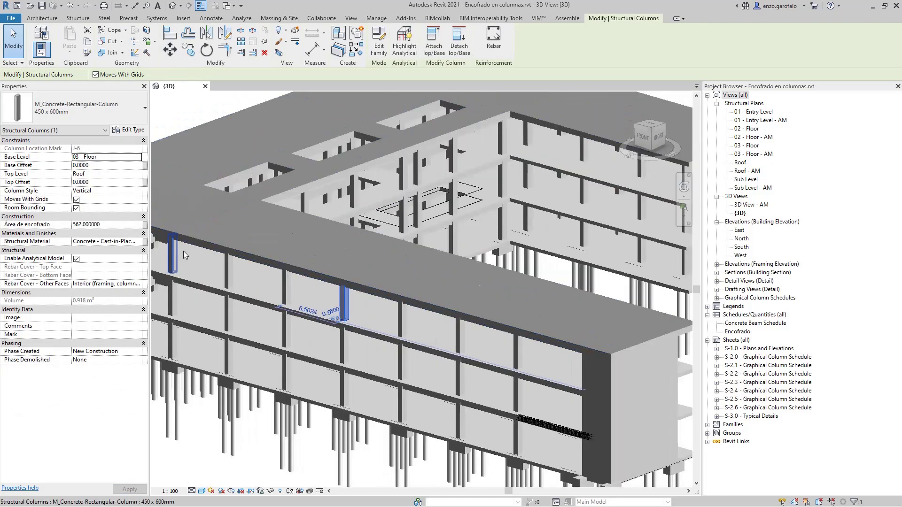
{"action": "right_click", "coordinate": [285, 283]}
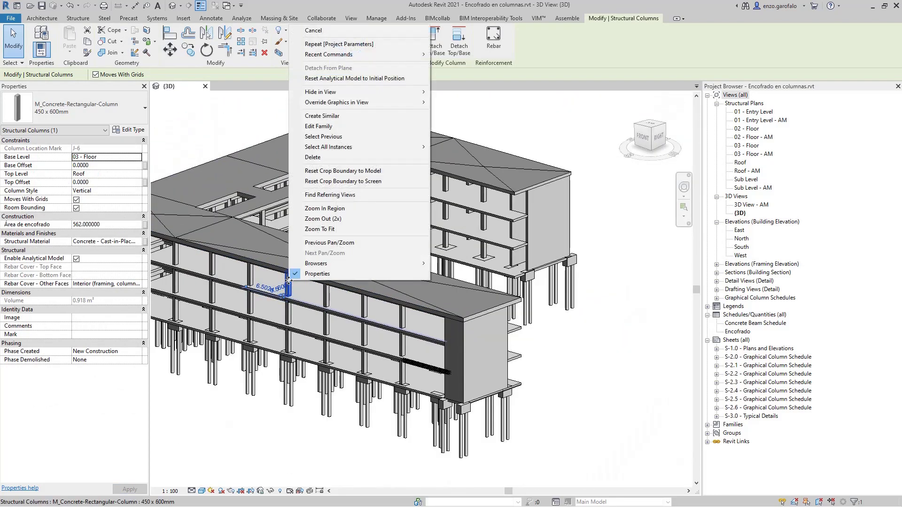
{"action": "mouse_move", "coordinate": [341, 147]}
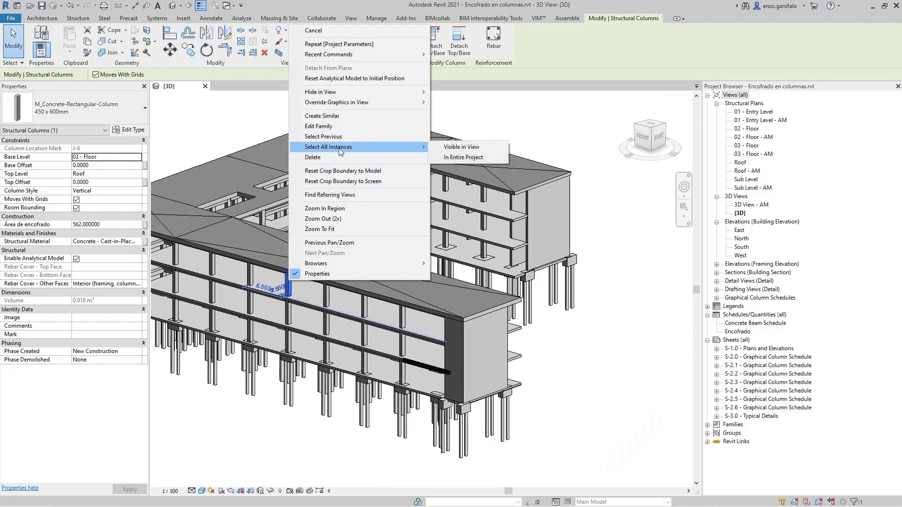
{"action": "left_click", "coordinate": [456, 146]}
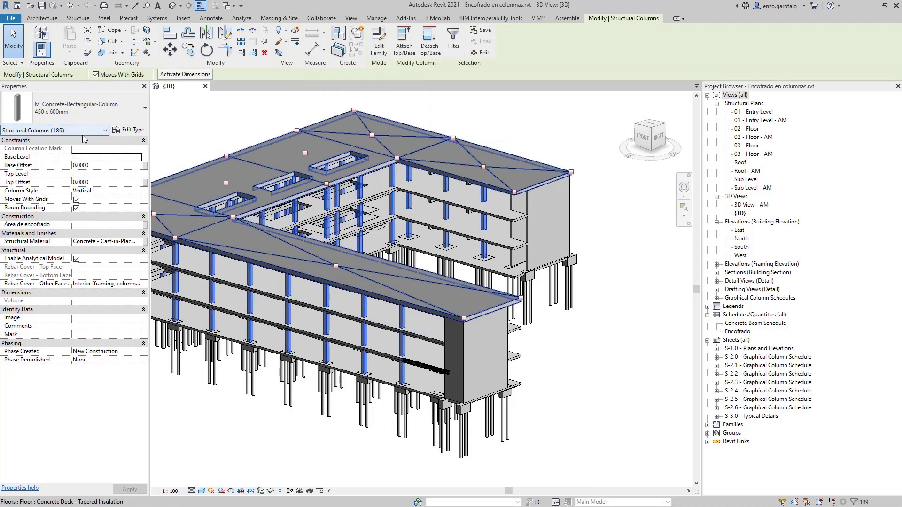
{"action": "left_click", "coordinate": [211, 126]}
{"action": "middle_click_drag", "start_coordinate": [211, 123], "coordinate": [283, 241], "text": "shift"}
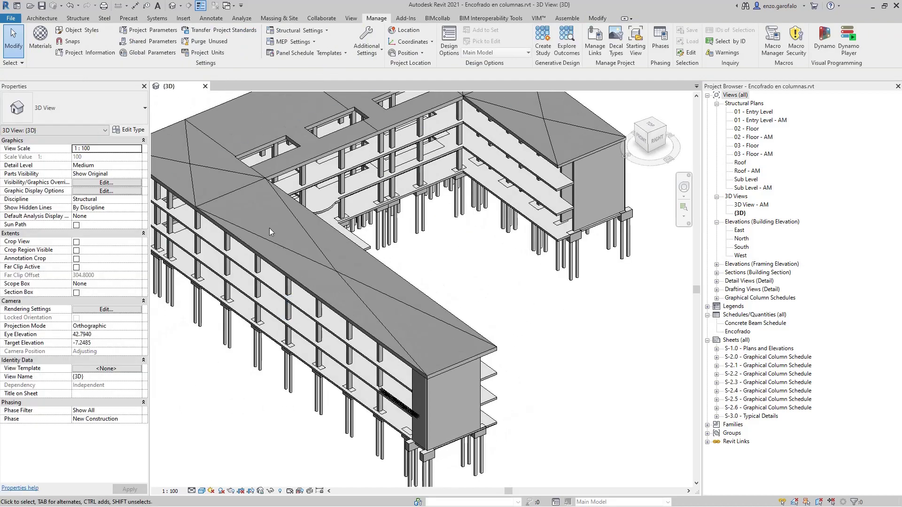
{"action": "middle_click_drag", "start_coordinate": [385, 268], "coordinate": [473, 270]}
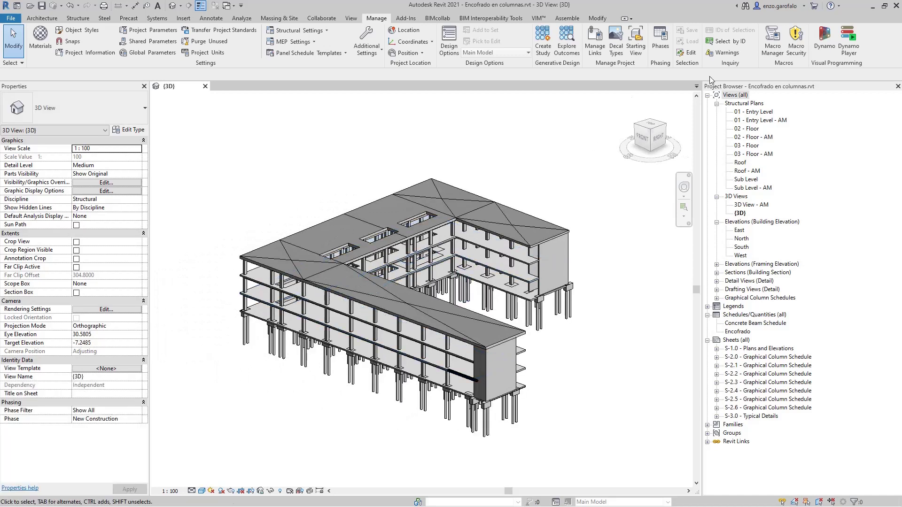
- Launch Dynamo in a maximized window and open the recent graph Extrar cantidades de encofrados
{"action": "left_click", "coordinate": [823, 37]}
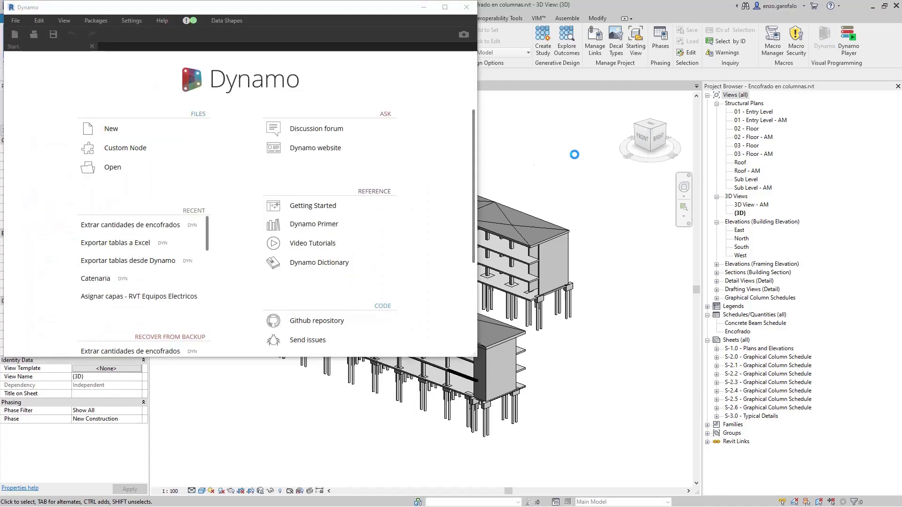
{"action": "double_click", "coordinate": [227, 13]}
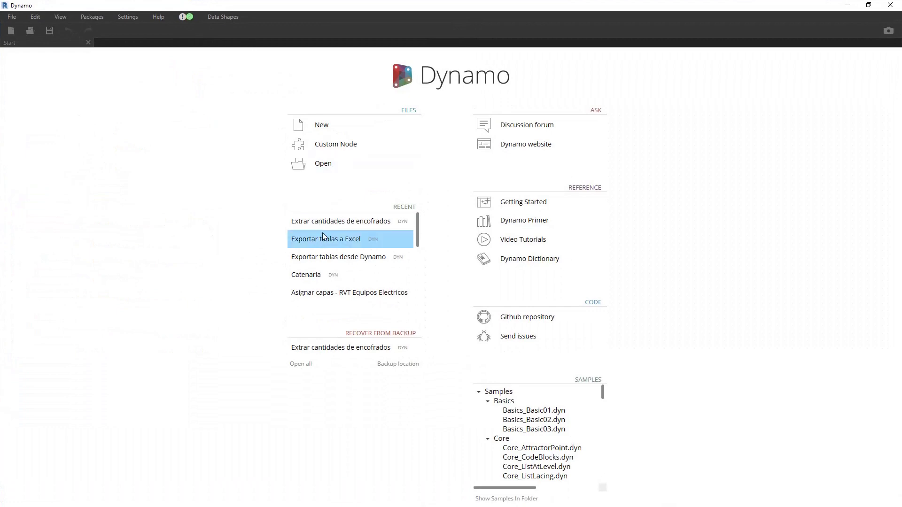
{"action": "left_click", "coordinate": [345, 221]}
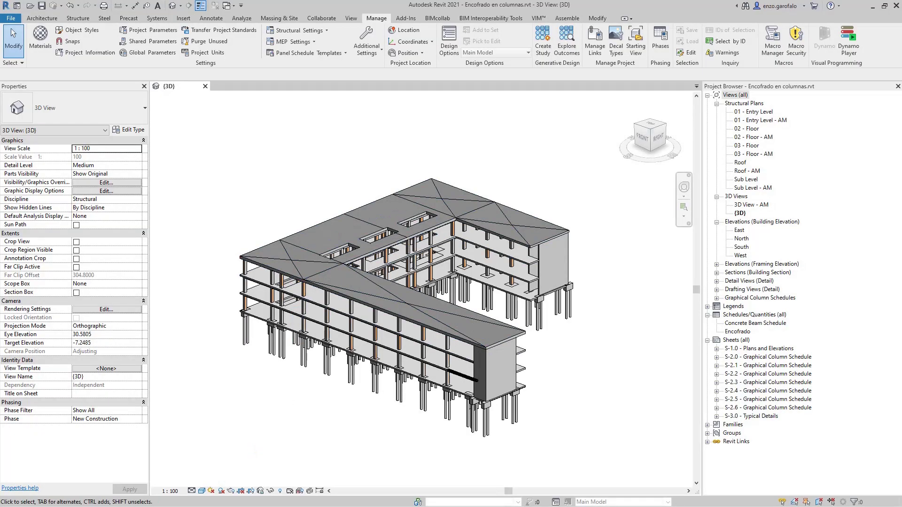
- Arrange Dynamo and the Revit model side by side, and close the Project Browser to give the 3D view more room
{"action": "key", "text": "alt+Tab"}
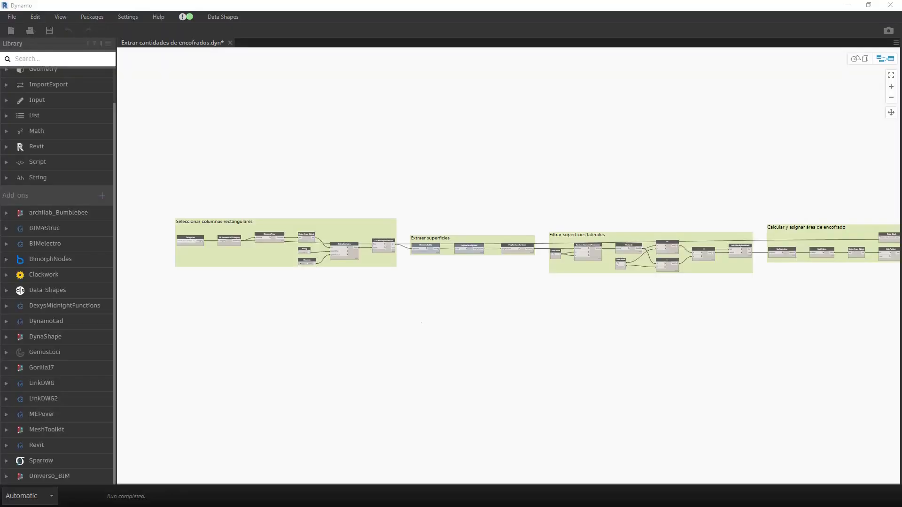
{"action": "left_click_drag", "start_coordinate": [268, 4], "coordinate": [899, 94]}
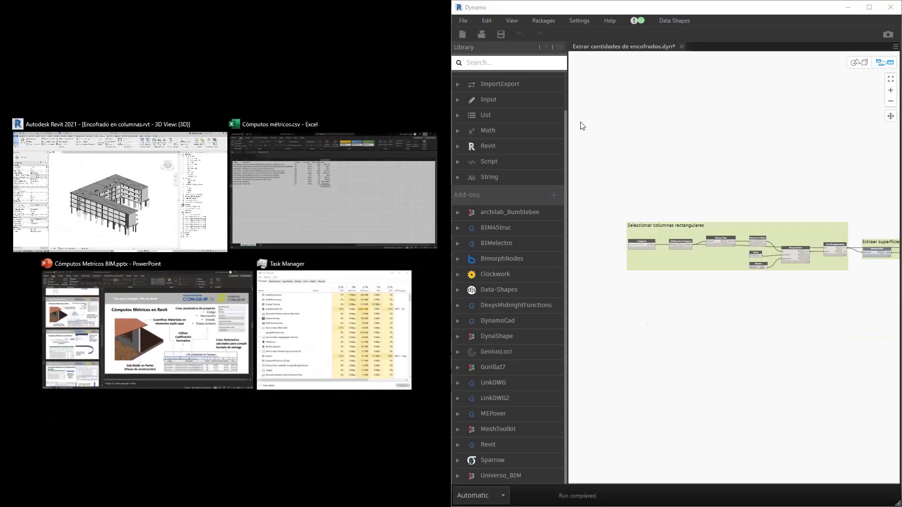
{"action": "left_click", "coordinate": [200, 179]}
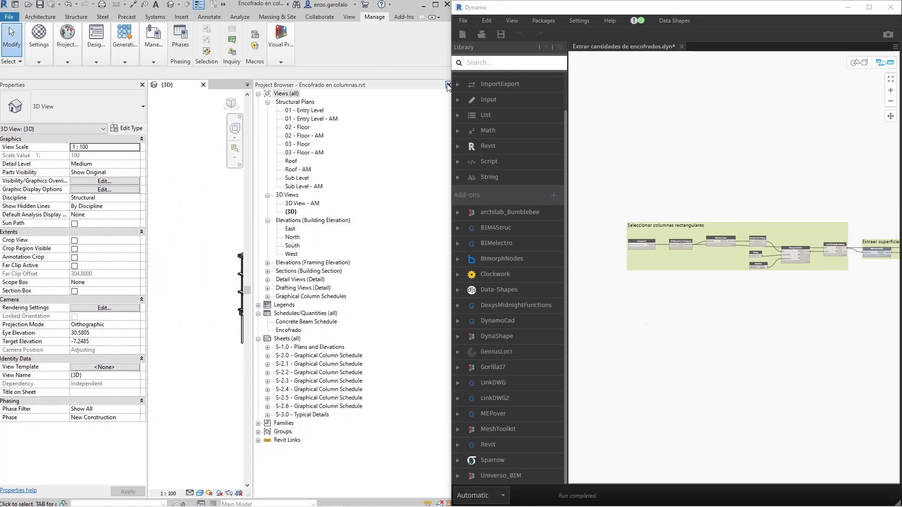
{"action": "scroll", "coordinate": [297, 158], "scroll_direction": "down", "scroll_amount": 2}
{"action": "scroll", "coordinate": [286, 275], "scroll_direction": "up", "scroll_amount": 2}
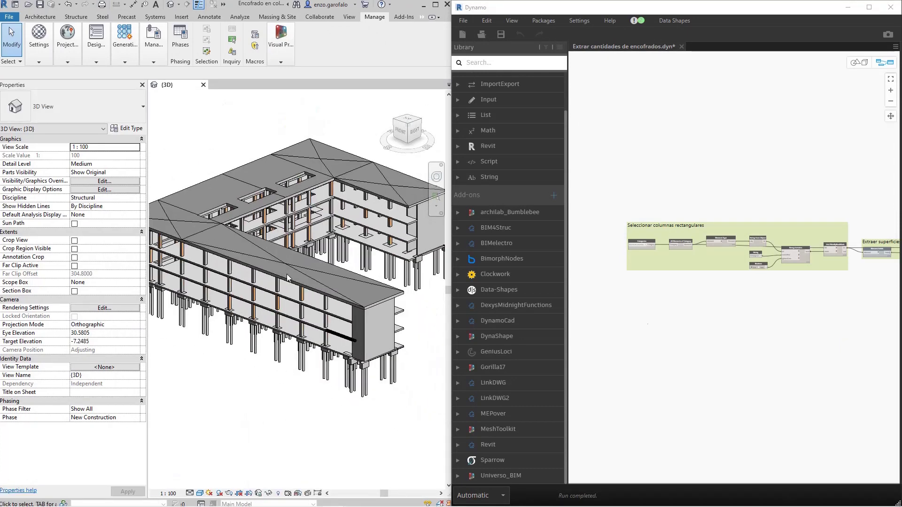
{"action": "scroll", "coordinate": [284, 283], "scroll_direction": "up", "scroll_amount": 3}
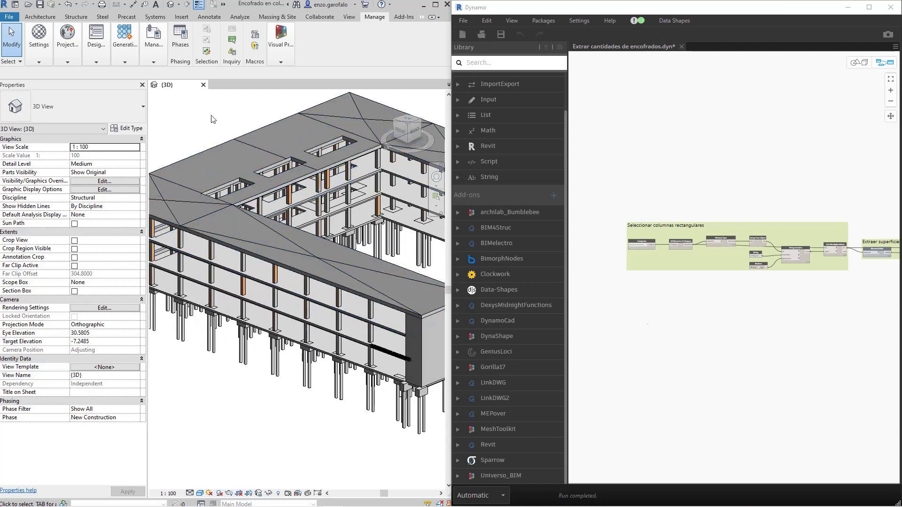
{"action": "scroll", "coordinate": [238, 270], "scroll_direction": "up", "scroll_amount": 5}
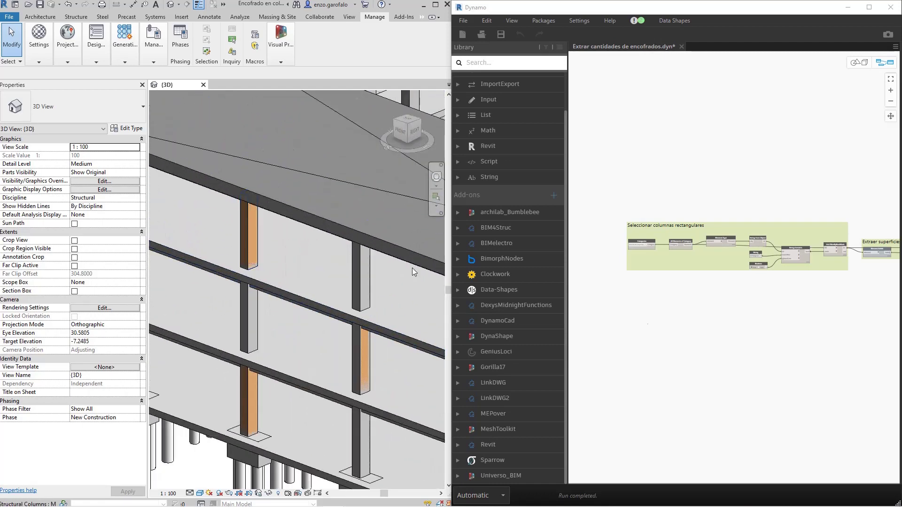
- Examine the Dynamo graph's Seleccionar columnas rectangulares and Extraer superficies node groups
{"action": "scroll", "coordinate": [671, 224], "scroll_direction": "up", "scroll_amount": 5}
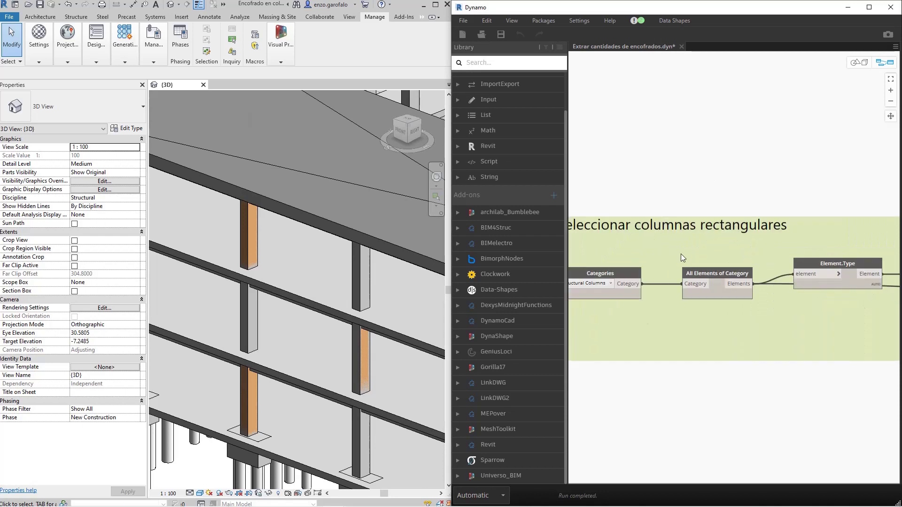
{"action": "scroll", "coordinate": [724, 221], "scroll_direction": "down", "scroll_amount": 3}
{"action": "middle_click_drag", "start_coordinate": [756, 216], "coordinate": [606, 221]}
{"action": "scroll", "coordinate": [606, 244], "scroll_direction": "up", "scroll_amount": 3}
{"action": "scroll", "coordinate": [647, 247], "scroll_direction": "up", "scroll_amount": 2}
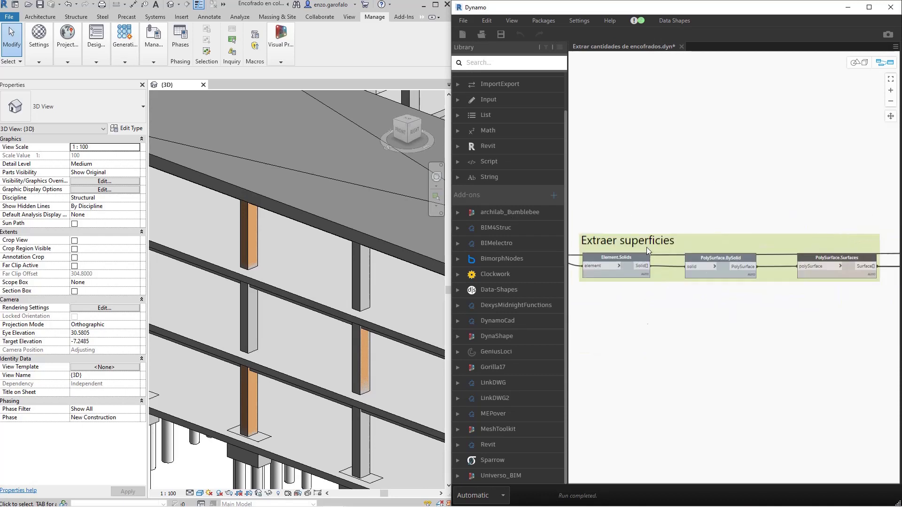
- Examine the Filtrar superficies laterales group, including the surface normal and Vector.Z nodes and the -1 and 1 values in its code block
{"action": "scroll", "coordinate": [637, 243], "scroll_direction": "down", "scroll_amount": 2}
{"action": "middle_click_drag", "start_coordinate": [780, 242], "coordinate": [655, 241]}
{"action": "scroll", "coordinate": [809, 246], "scroll_direction": "up", "scroll_amount": 2}
{"action": "middle_click_drag", "start_coordinate": [809, 246], "coordinate": [647, 246]}
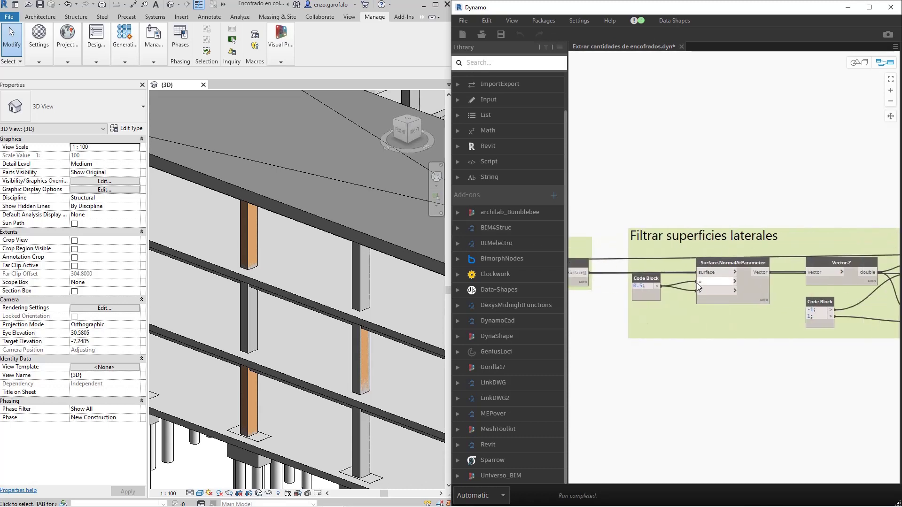
{"action": "middle_click_drag", "start_coordinate": [771, 288], "coordinate": [644, 283]}
{"action": "scroll", "coordinate": [644, 283], "scroll_direction": "up", "scroll_amount": 3}
{"action": "double_click", "coordinate": [658, 298]}
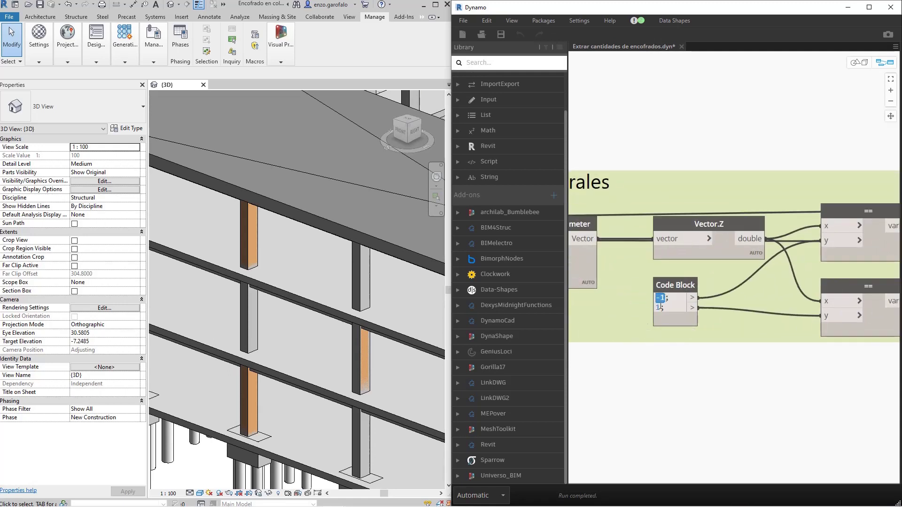
{"action": "double_click", "coordinate": [659, 308]}
{"action": "double_click", "coordinate": [658, 308]}
{"action": "left_click", "coordinate": [656, 105]}
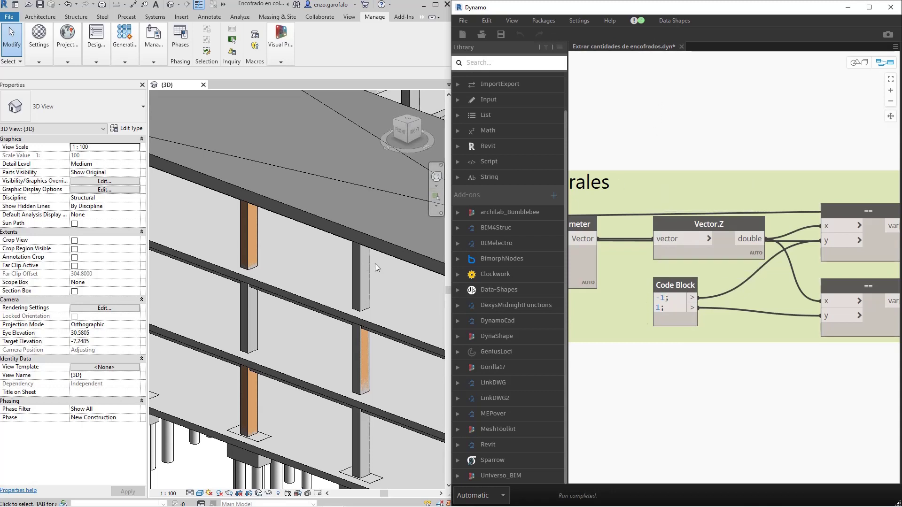
- Examine the Calcular y asignar área de encofrado group, from Surface.Area and Math.Sum to the code block holding the parameter name
{"action": "middle_click_drag", "start_coordinate": [730, 181], "coordinate": [578, 220]}
{"action": "scroll", "coordinate": [595, 219], "scroll_direction": "down", "scroll_amount": 2}
{"action": "scroll", "coordinate": [640, 163], "scroll_direction": "up", "scroll_amount": 2}
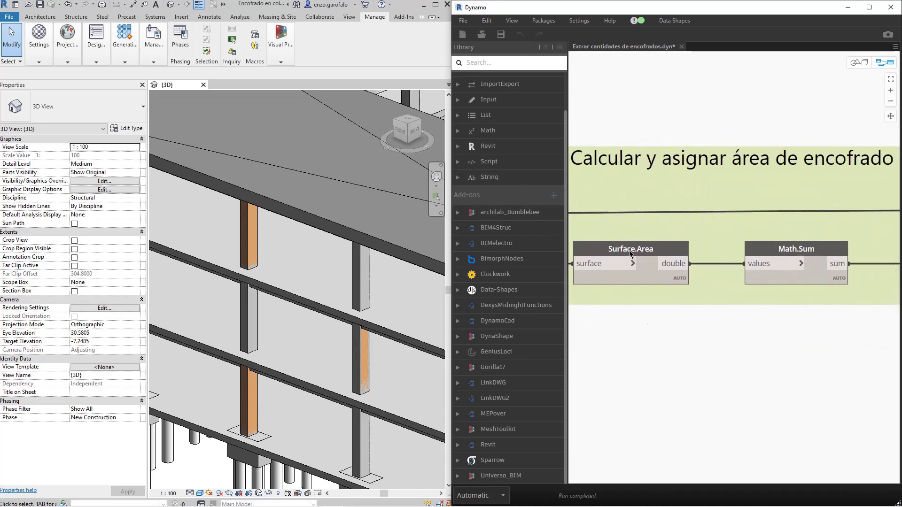
{"action": "left_click", "coordinate": [771, 264]}
{"action": "middle_click_drag", "start_coordinate": [782, 123], "coordinate": [543, 143]}
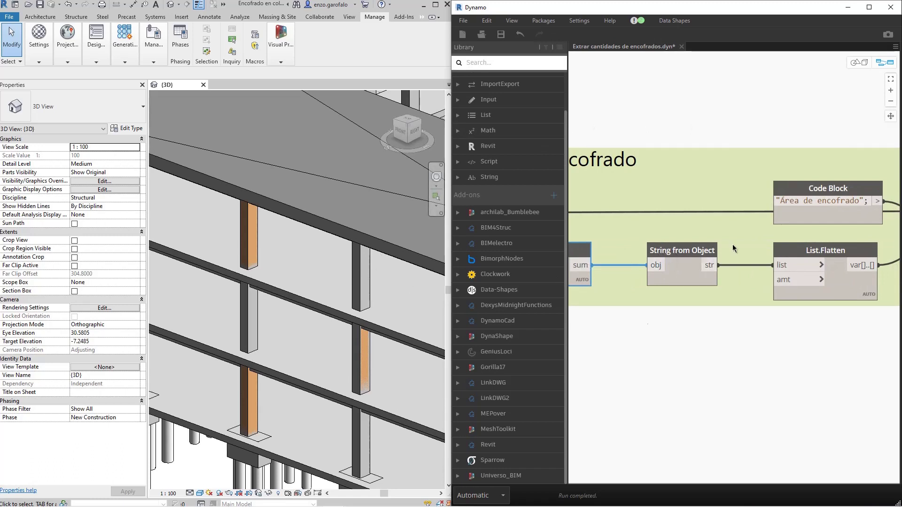
{"action": "middle_click_drag", "start_coordinate": [812, 132], "coordinate": [684, 131]}
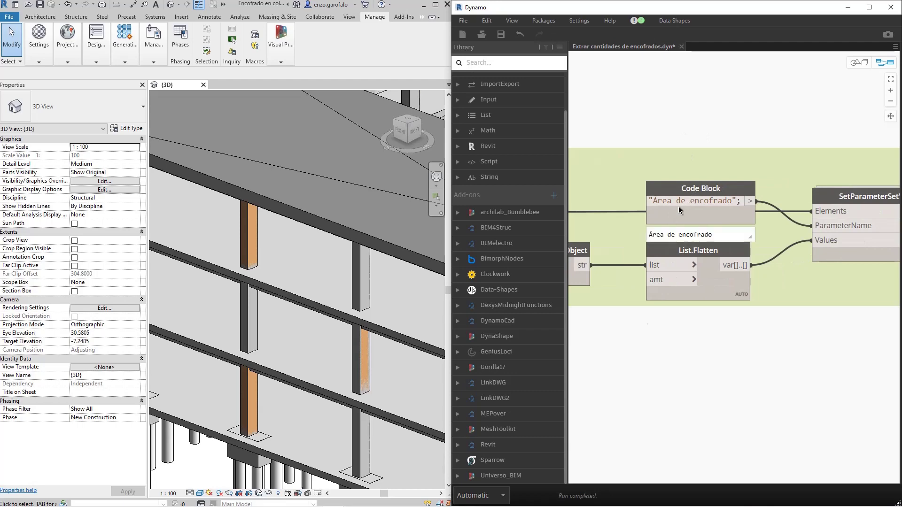
{"action": "left_click_drag", "start_coordinate": [652, 201], "coordinate": [733, 201]}
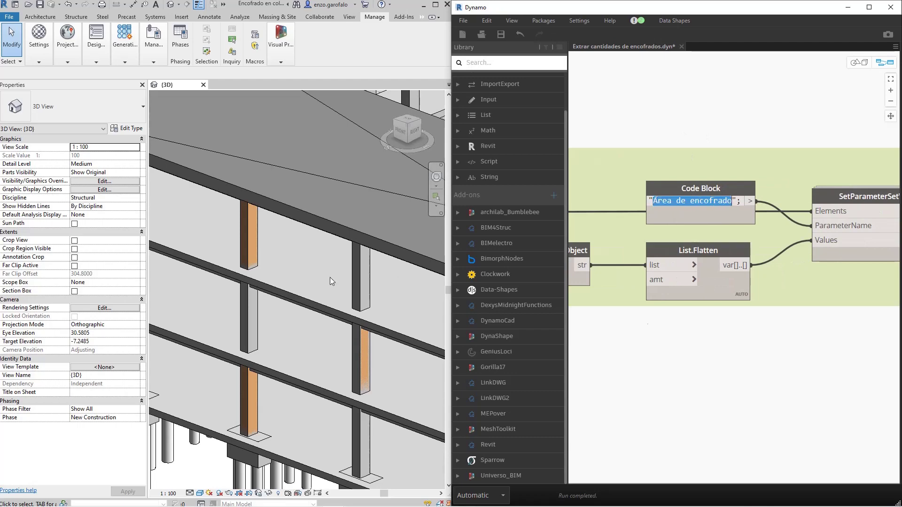
- Check the Área de encofrado property of the J-6 column on 03 - Floor in Revit and the graph's final SetParameterSetValueString node
{"action": "left_click", "coordinate": [357, 272]}
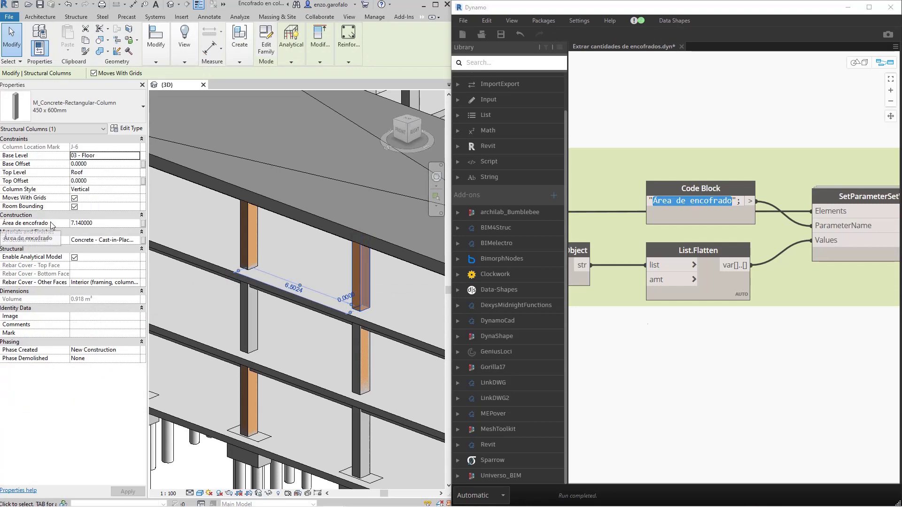
{"action": "middle_click_drag", "start_coordinate": [799, 343], "coordinate": [670, 361]}
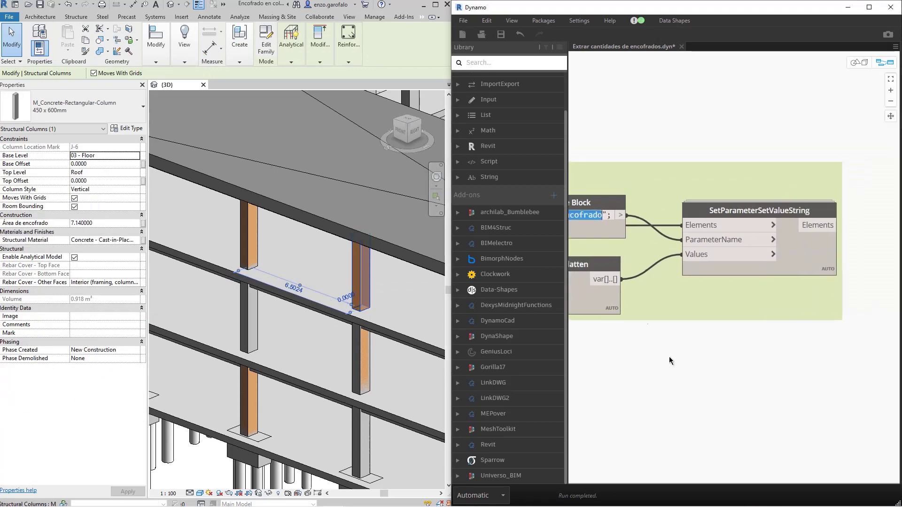
{"action": "scroll", "coordinate": [701, 338], "scroll_direction": "down", "scroll_amount": 4}
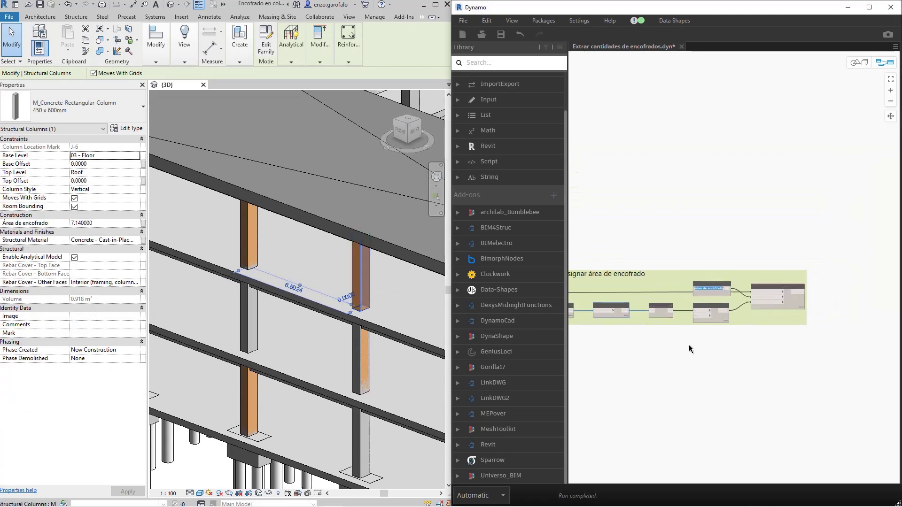
{"action": "scroll", "coordinate": [688, 348], "scroll_direction": "down", "scroll_amount": 2}
- Restore the Project Browser in Revit to open the Encofrado schedule, and close the browser again
{"action": "left_click", "coordinate": [320, 49]}
{"action": "left_click", "coordinate": [349, 16]}
{"action": "left_click", "coordinate": [409, 45]}
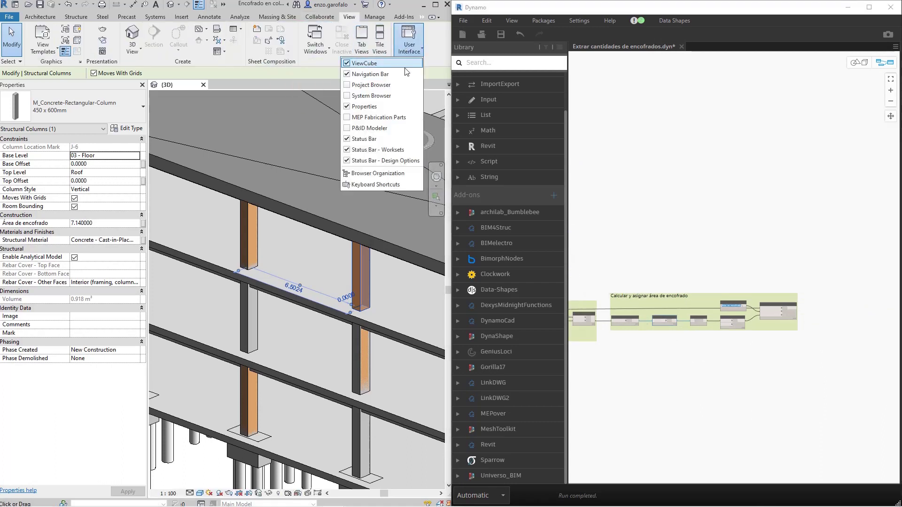
{"action": "left_click", "coordinate": [371, 85]}
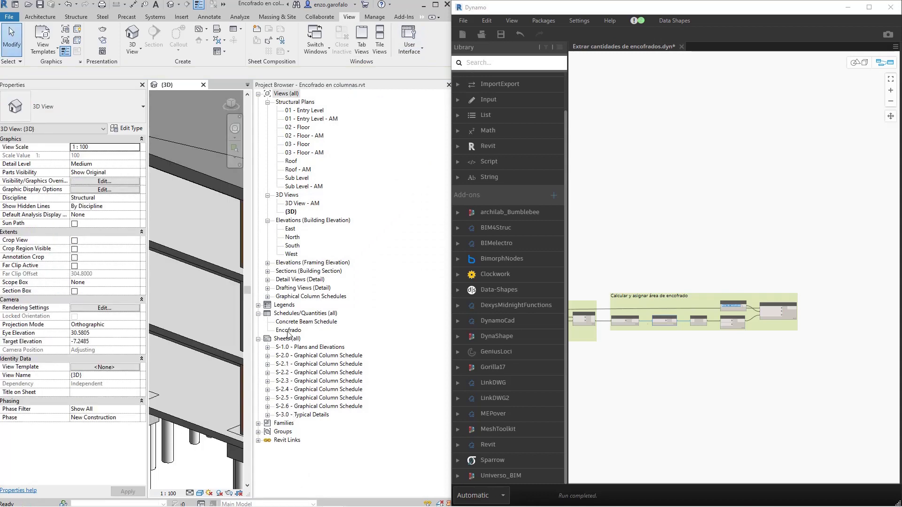
{"action": "double_click", "coordinate": [292, 238]}
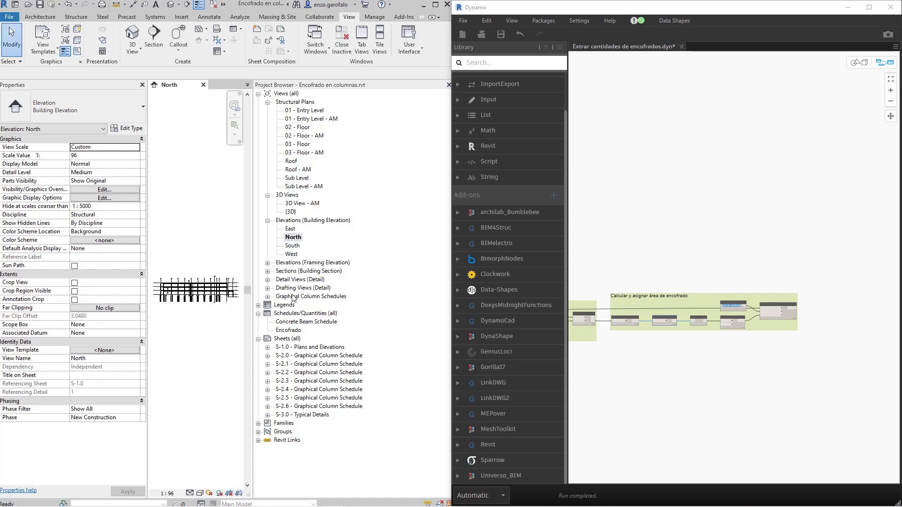
{"action": "double_click", "coordinate": [288, 330]}
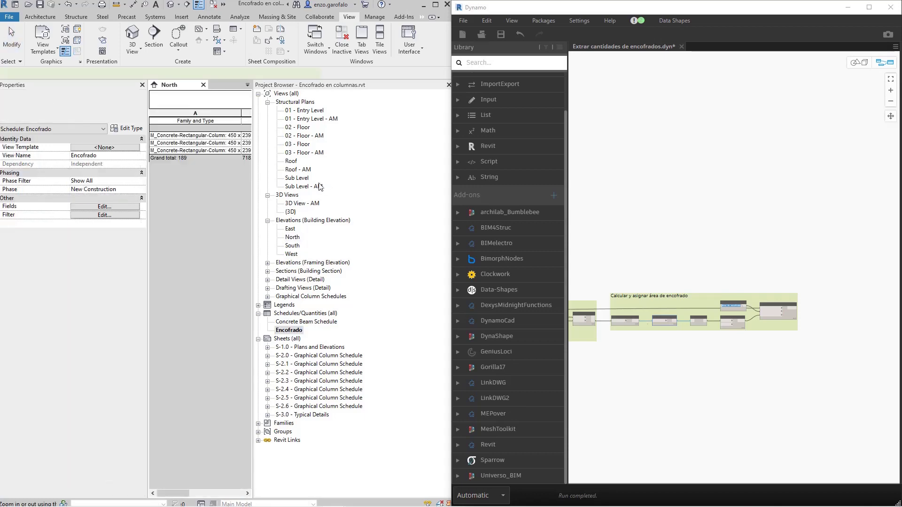
{"action": "left_click", "coordinate": [448, 85]}
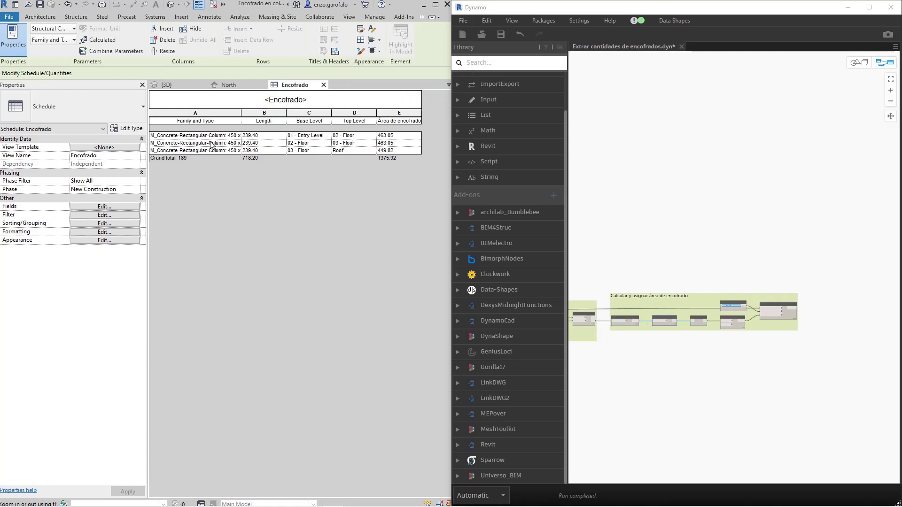
- Review the Encofrado schedule's three base level rows and the Área de encofrado value for 01 - Entry Level
{"action": "left_click", "coordinate": [305, 137]}
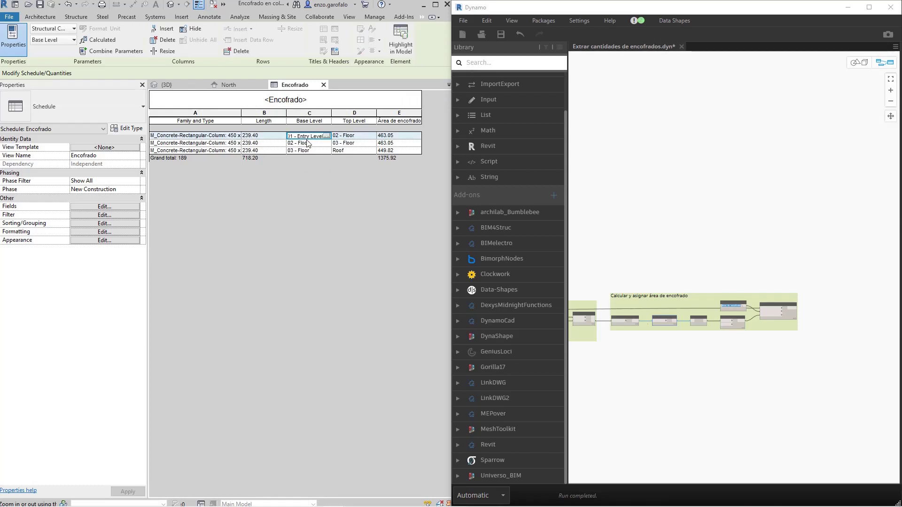
{"action": "left_click", "coordinate": [312, 143]}
{"action": "left_click", "coordinate": [312, 150]}
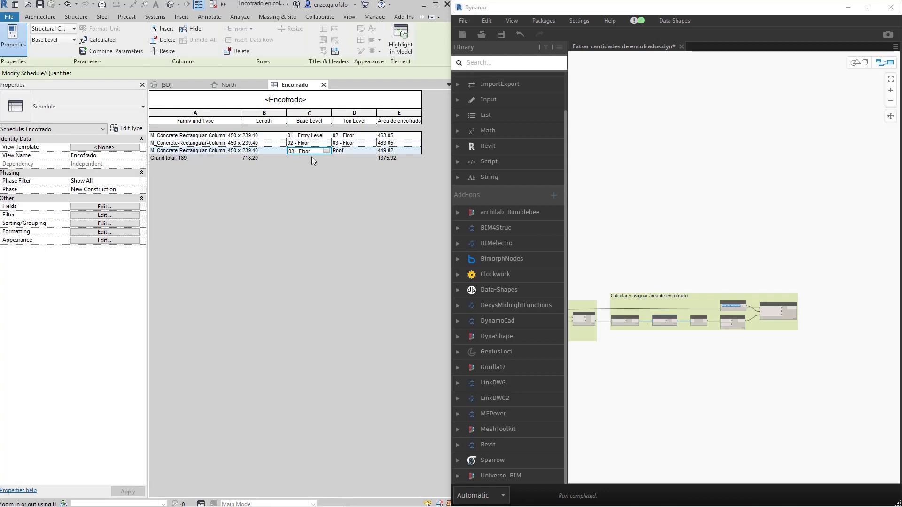
{"action": "left_click", "coordinate": [394, 137]}
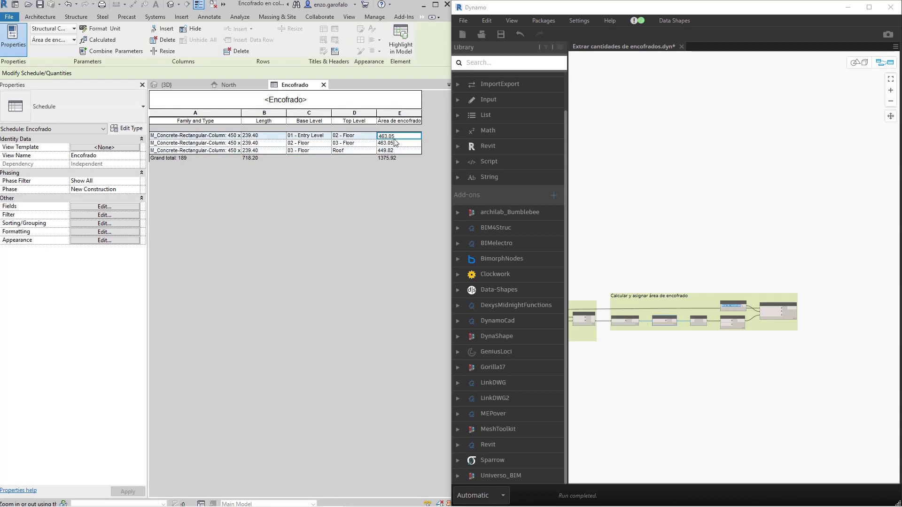
- Set the elevation of the 03 - Floor level to 7.8 in the North elevation view
{"action": "left_click", "coordinate": [395, 143]}
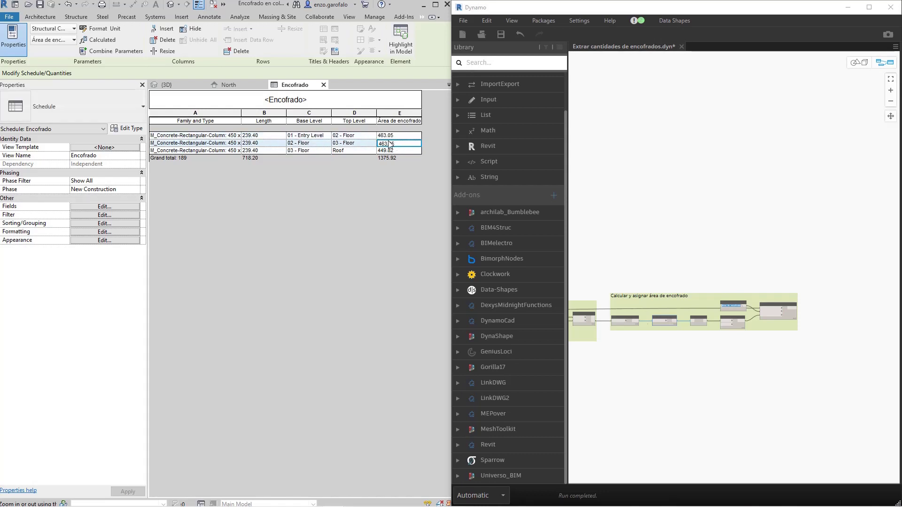
{"action": "left_click", "coordinate": [240, 86]}
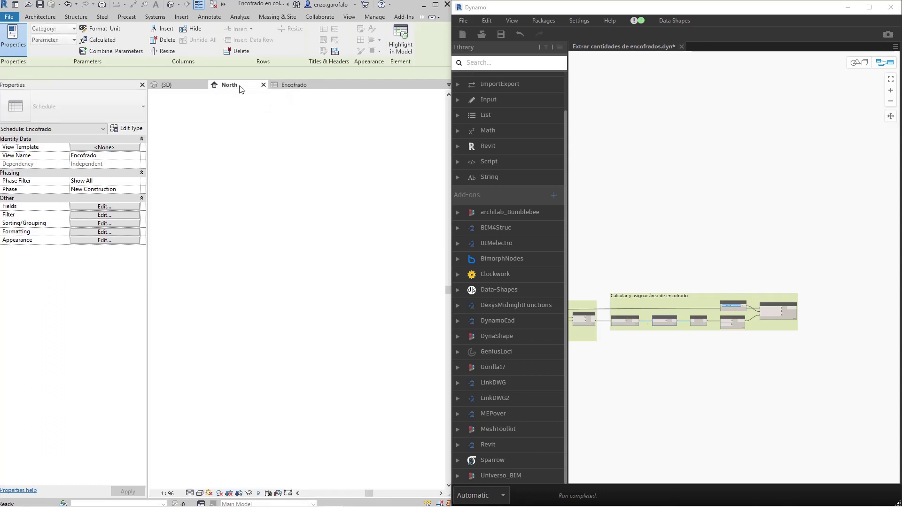
{"action": "scroll", "coordinate": [613, 215], "scroll_direction": "down", "scroll_amount": 3}
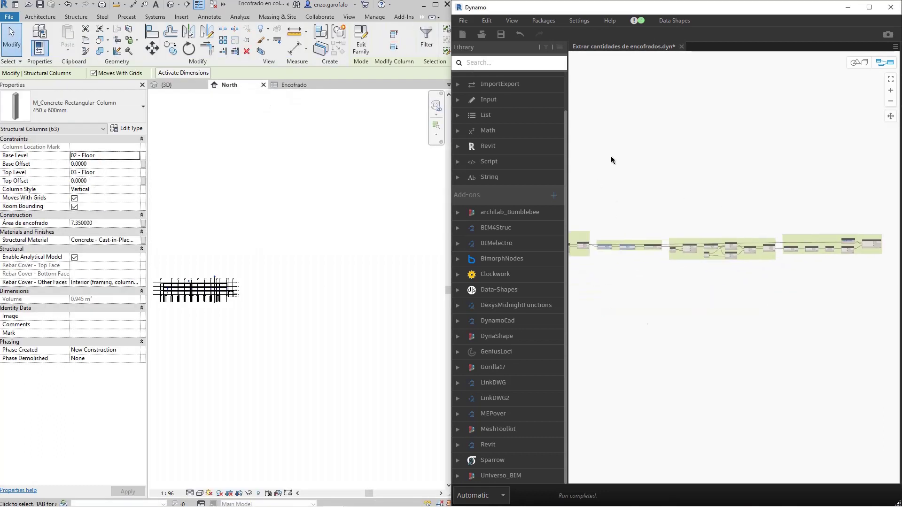
{"action": "scroll", "coordinate": [752, 202], "scroll_direction": "down", "scroll_amount": 3}
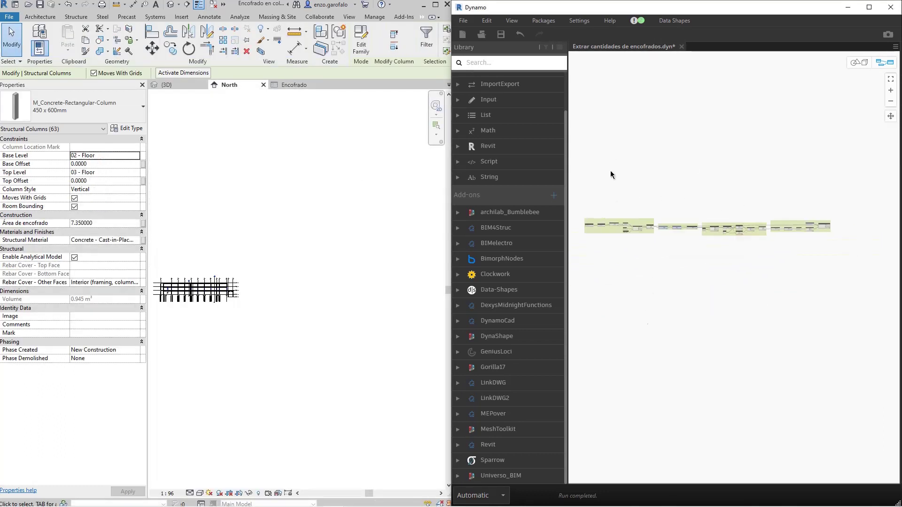
{"action": "scroll", "coordinate": [212, 266], "scroll_direction": "up", "scroll_amount": 10}
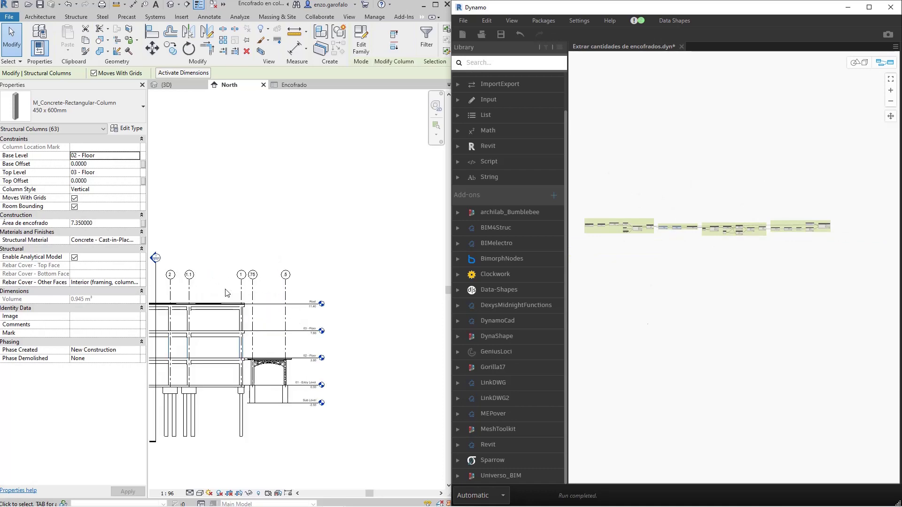
{"action": "middle_click_drag", "start_coordinate": [228, 242], "coordinate": [208, 123]}
{"action": "scroll", "coordinate": [383, 265], "scroll_direction": "up", "scroll_amount": 3}
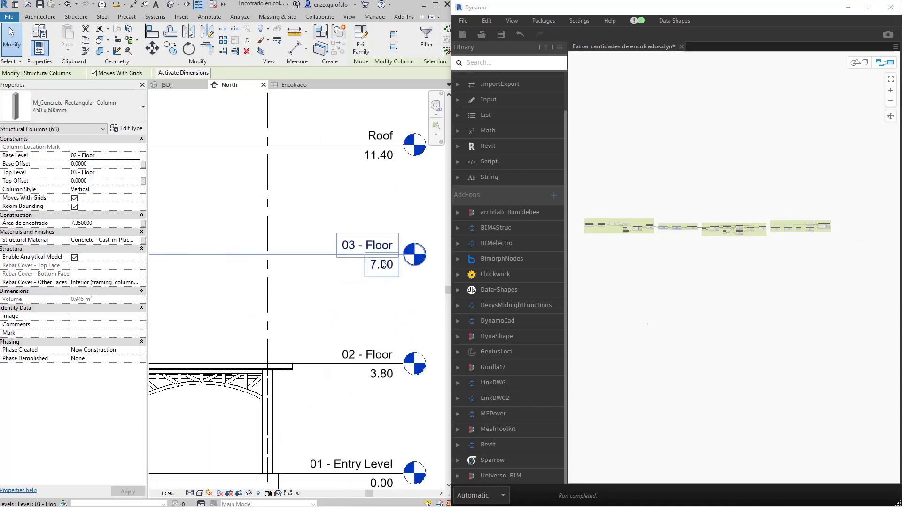
{"action": "double_click", "coordinate": [382, 265]}
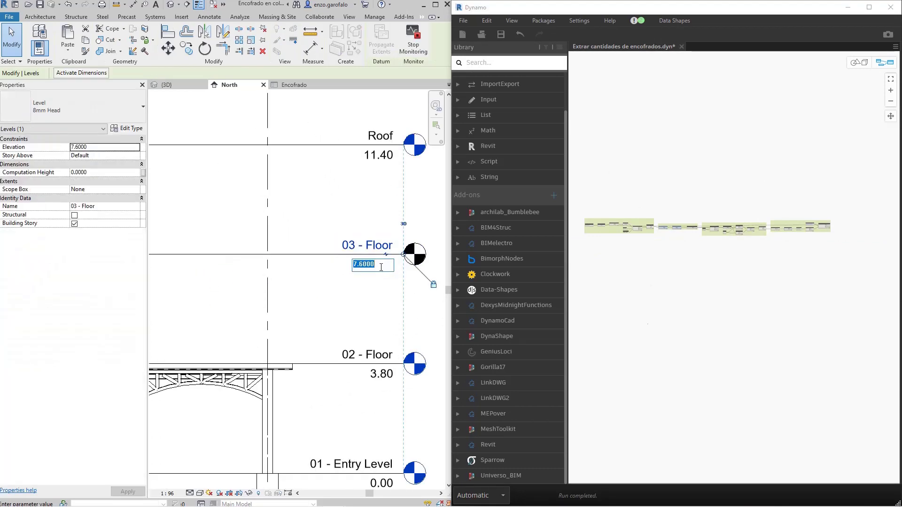
{"action": "type", "text": "7.8"}
{"action": "scroll", "coordinate": [227, 297], "scroll_direction": "down", "scroll_amount": 5}
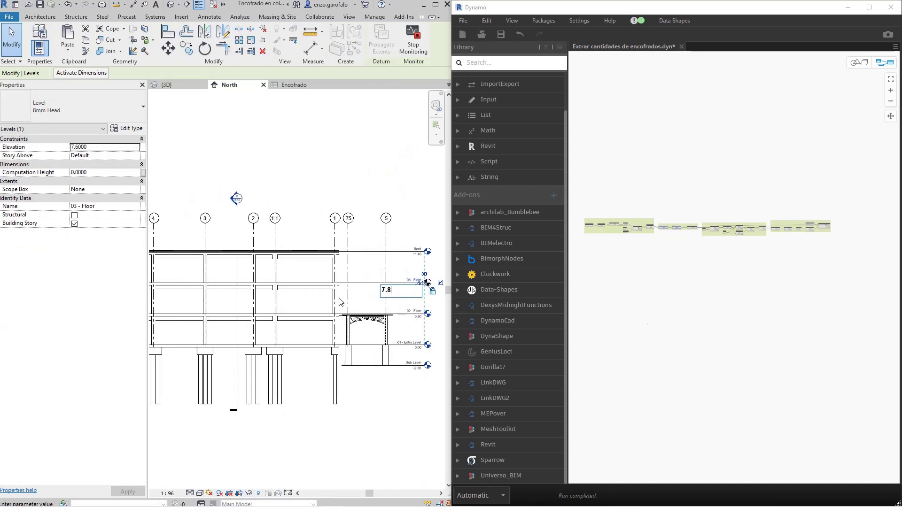
{"action": "scroll", "coordinate": [376, 263], "scroll_direction": "up", "scroll_amount": 4}
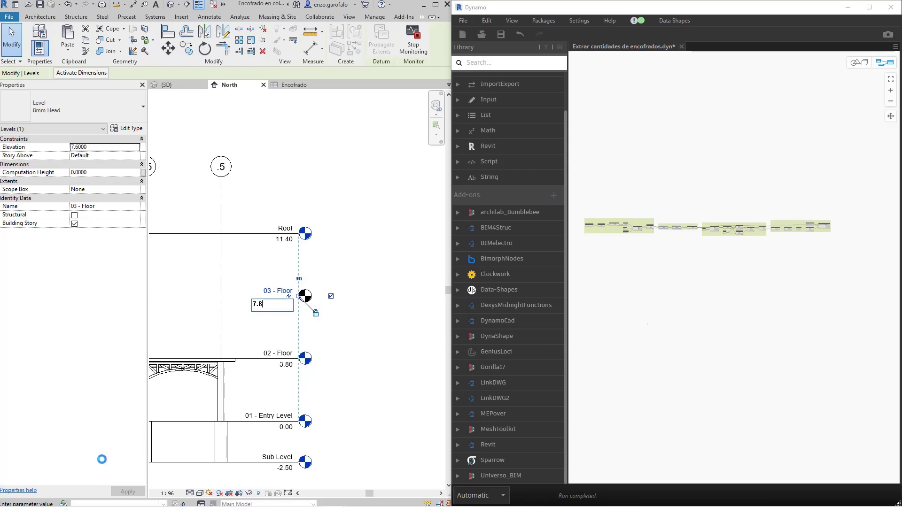
{"action": "key", "text": "Return"}
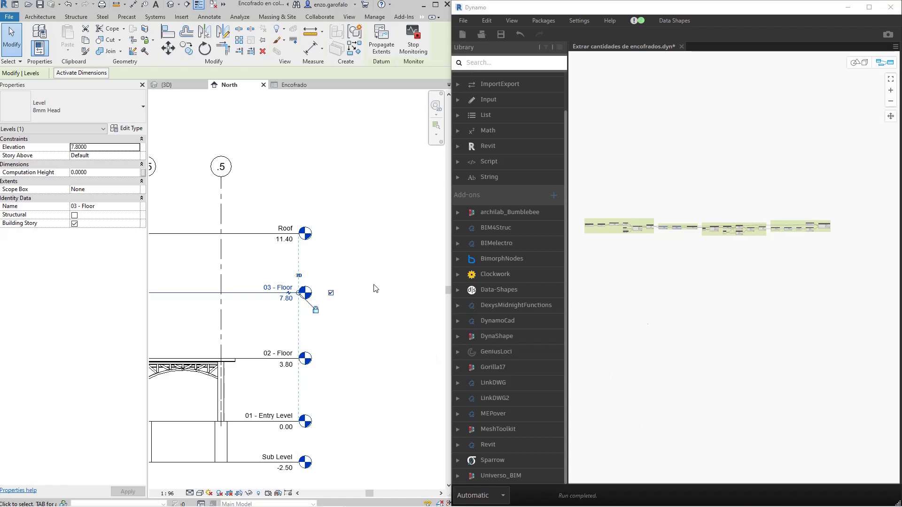
- Review the Length and Área de encofrado values per base level in the Encofrado schedule
{"action": "scroll", "coordinate": [329, 297], "scroll_direction": "down", "scroll_amount": 4}
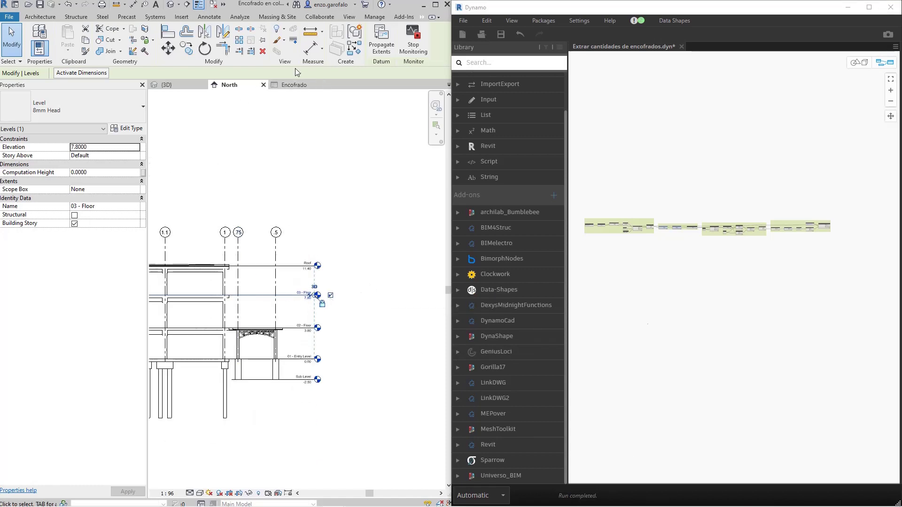
{"action": "left_click", "coordinate": [300, 83]}
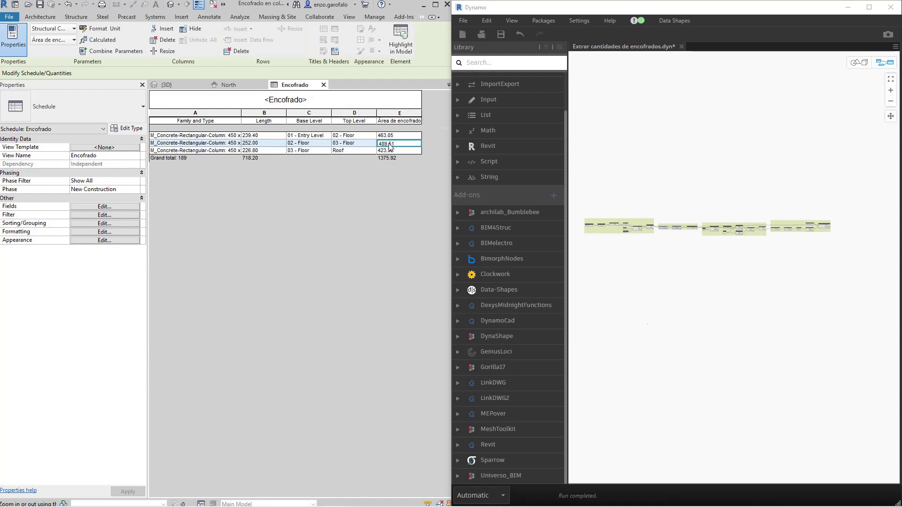
{"action": "scroll", "coordinate": [390, 147], "scroll_direction": "up", "scroll_amount": 2, "text": "ctrl"}
{"action": "left_click_drag", "start_coordinate": [310, 493], "coordinate": [407, 491]}
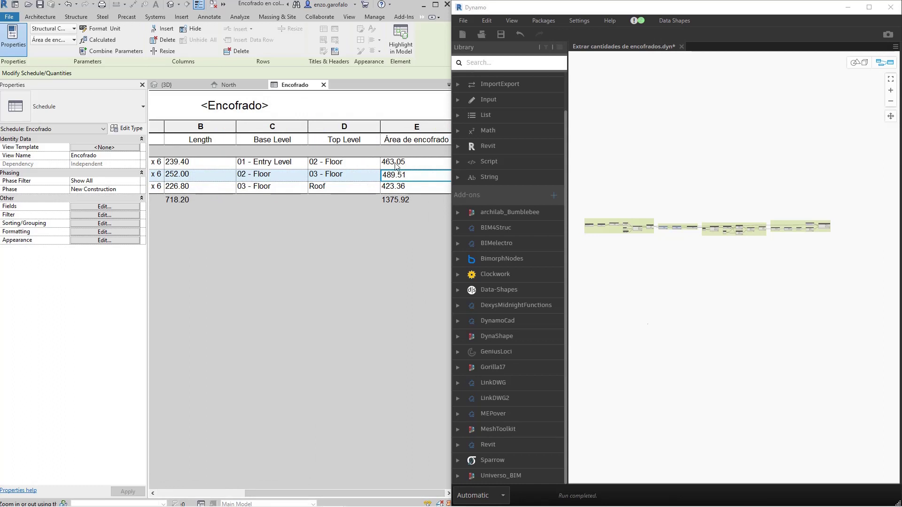
- Set the Top Offset of the J-5 column between 03 - Floor and Roof to 1 in the 3D view
{"action": "left_click", "coordinate": [177, 84]}
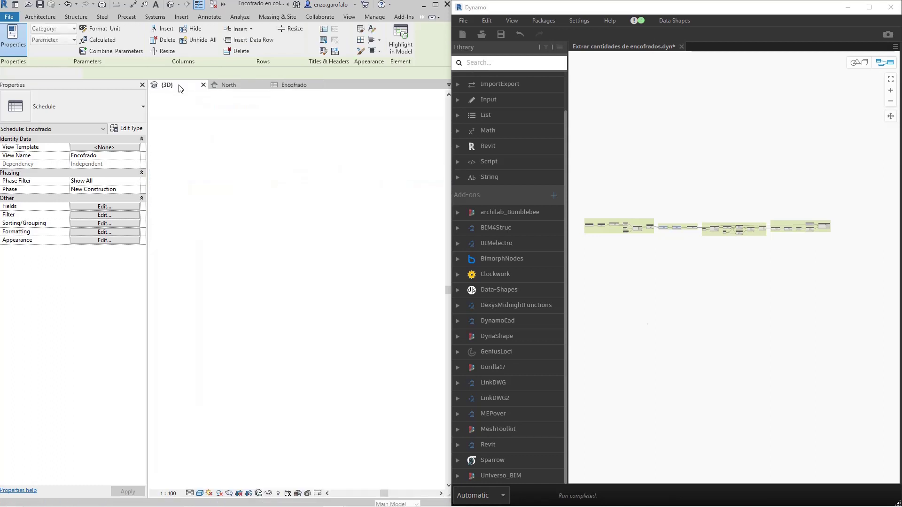
{"action": "left_click", "coordinate": [247, 228]}
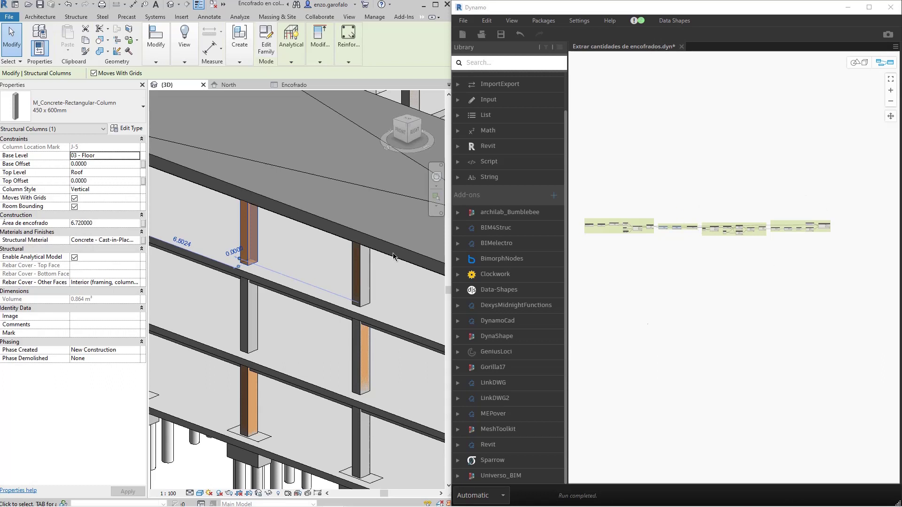
{"action": "left_click", "coordinate": [87, 180]}
{"action": "double_click", "coordinate": [87, 180]}
{"action": "type", "text": "1"}
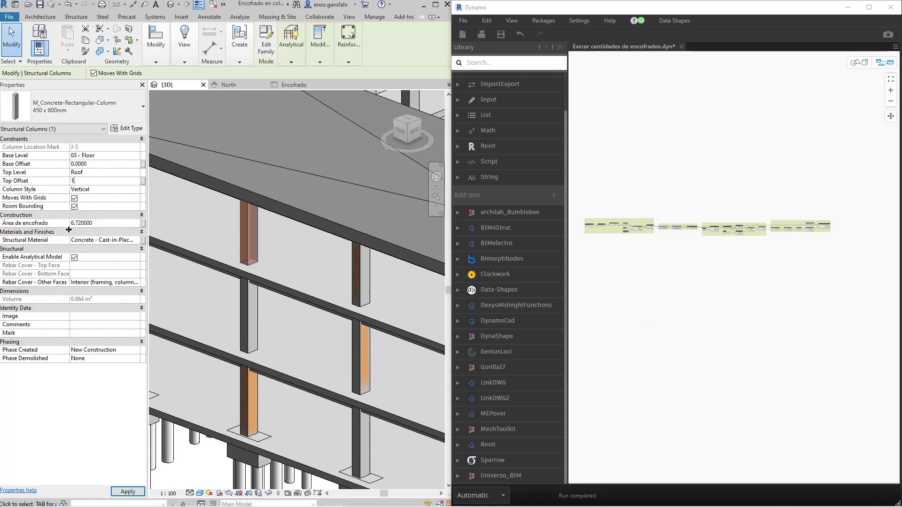
{"action": "left_click", "coordinate": [97, 175]}
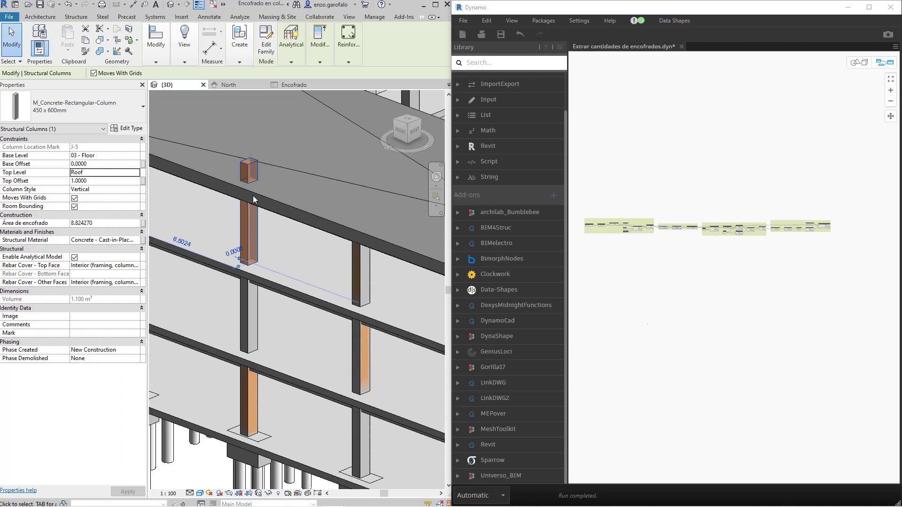
- Try to close Dynamo and save the changes to Extrar cantidades de encofrados.dyn
{"action": "left_click", "coordinate": [891, 7]}
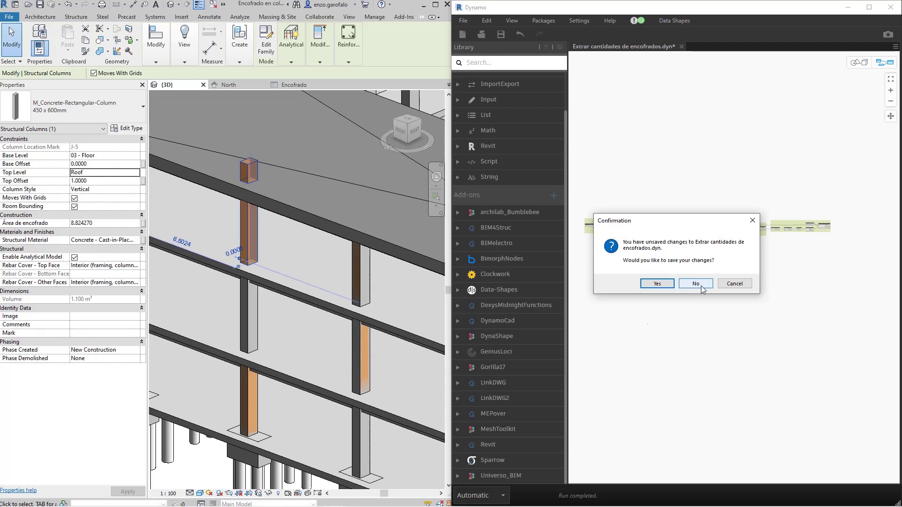
{"action": "left_click", "coordinate": [657, 283]}
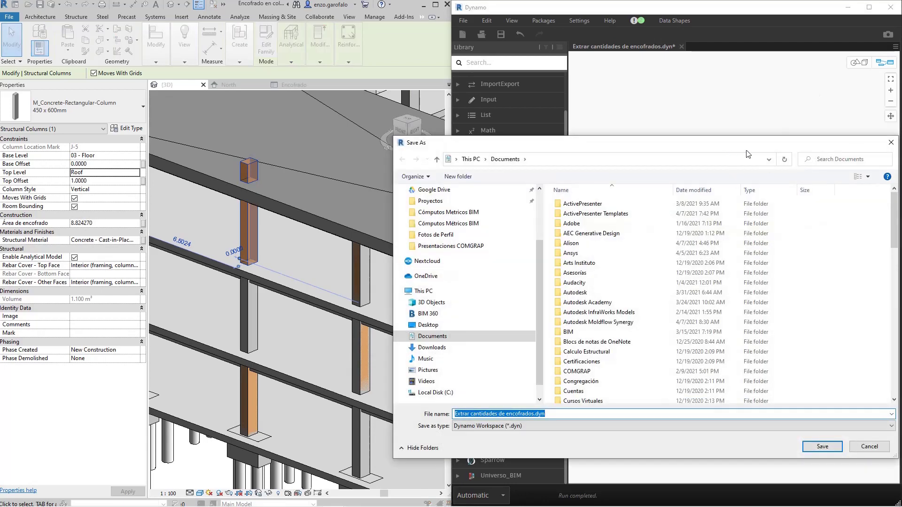
{"action": "key", "text": "Escape"}
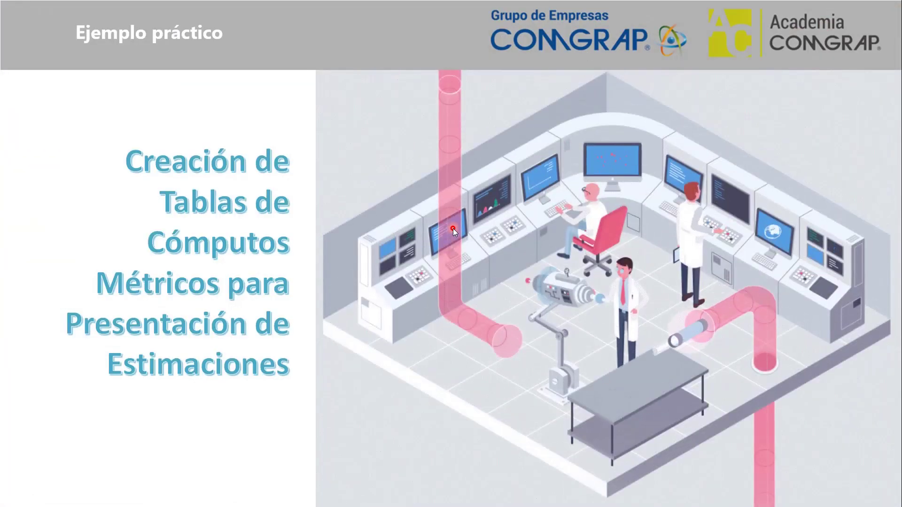
{"action": "left_click", "coordinate": [454, 232]}
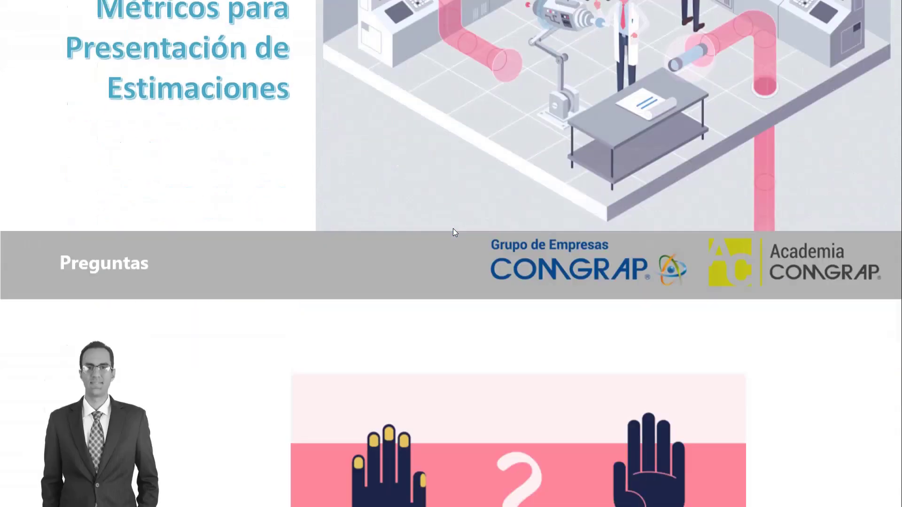